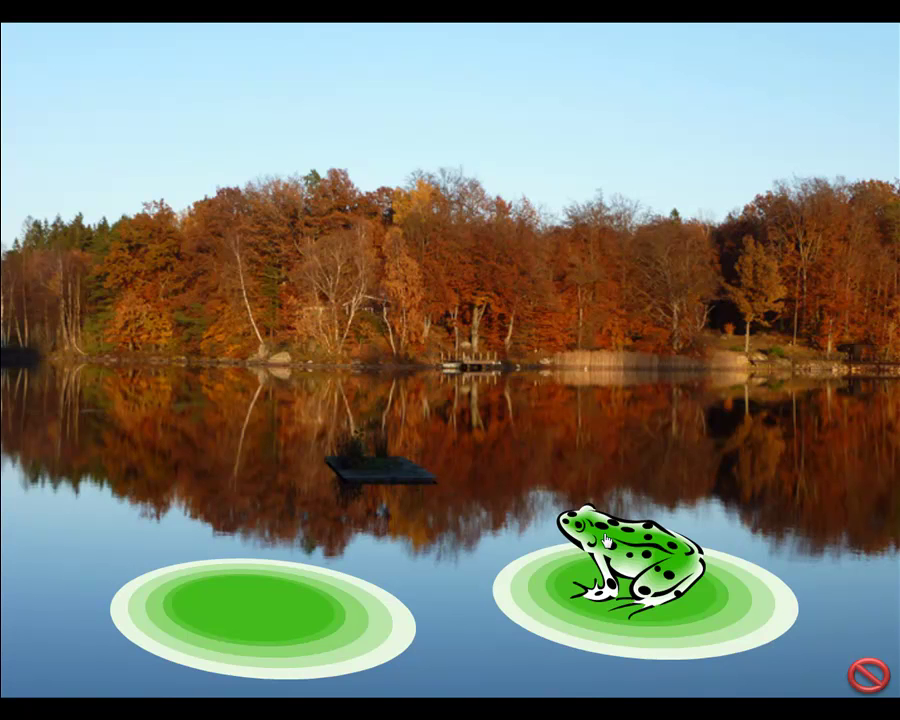
Play the finished example, making the frog jump between the lily pads, then end the show.
left_click(607, 541)
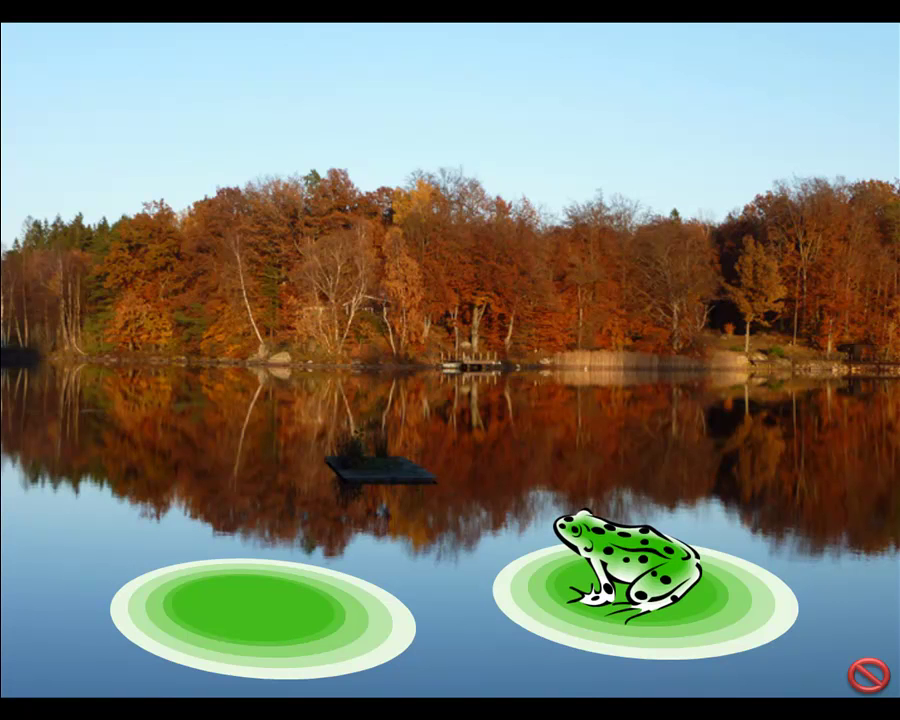
left_click(727, 601)
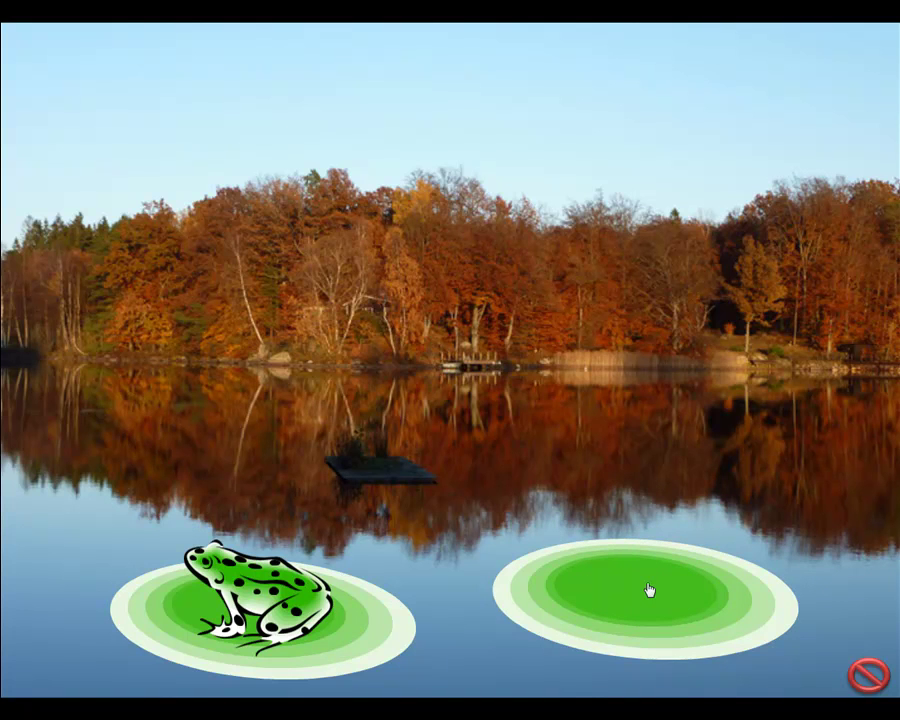
left_click(329, 666)
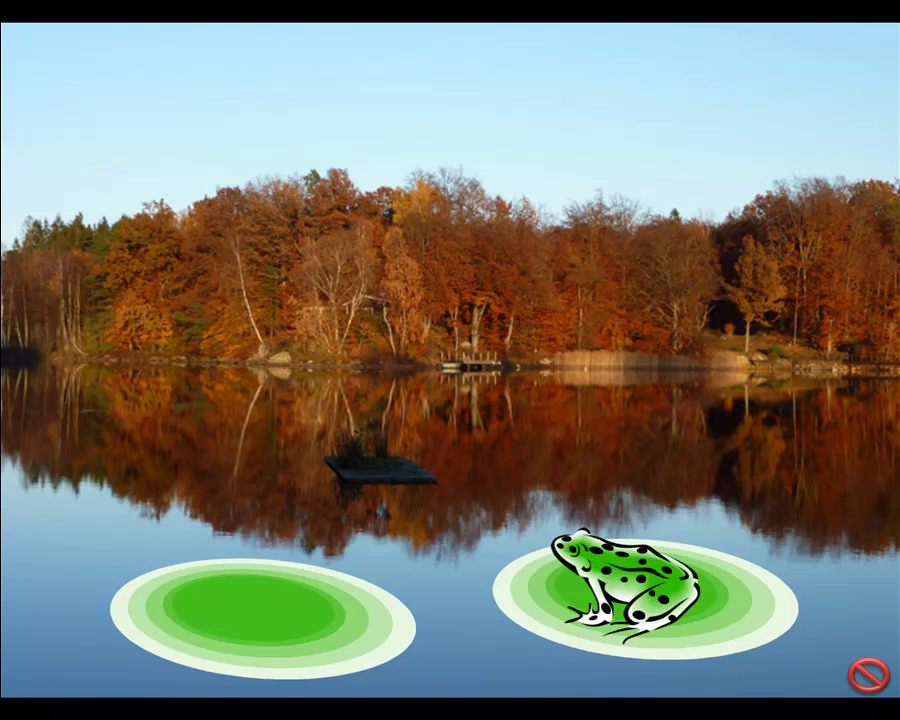
key("Escape")
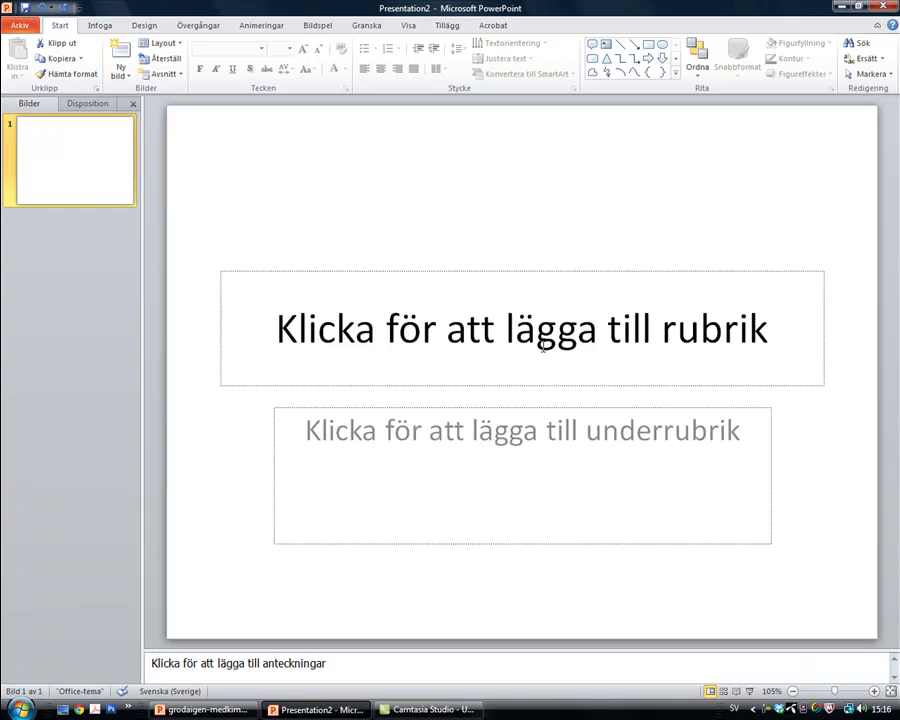
Switch the slide to the Tom layout and insert the green spotted frog clip art found by searching 'groda'.
left_click(176, 45)
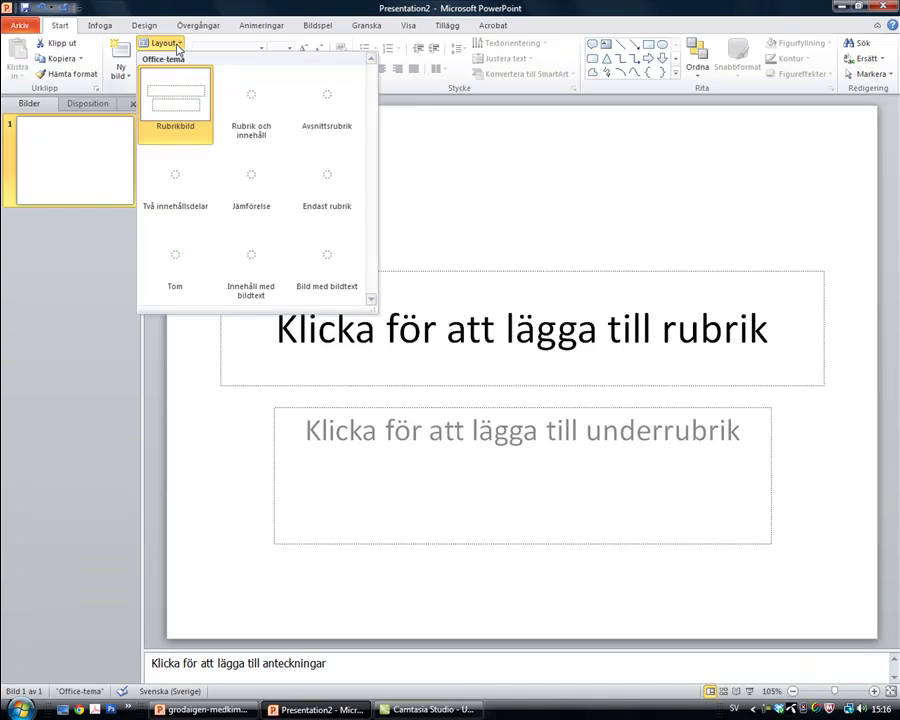
left_click(183, 268)
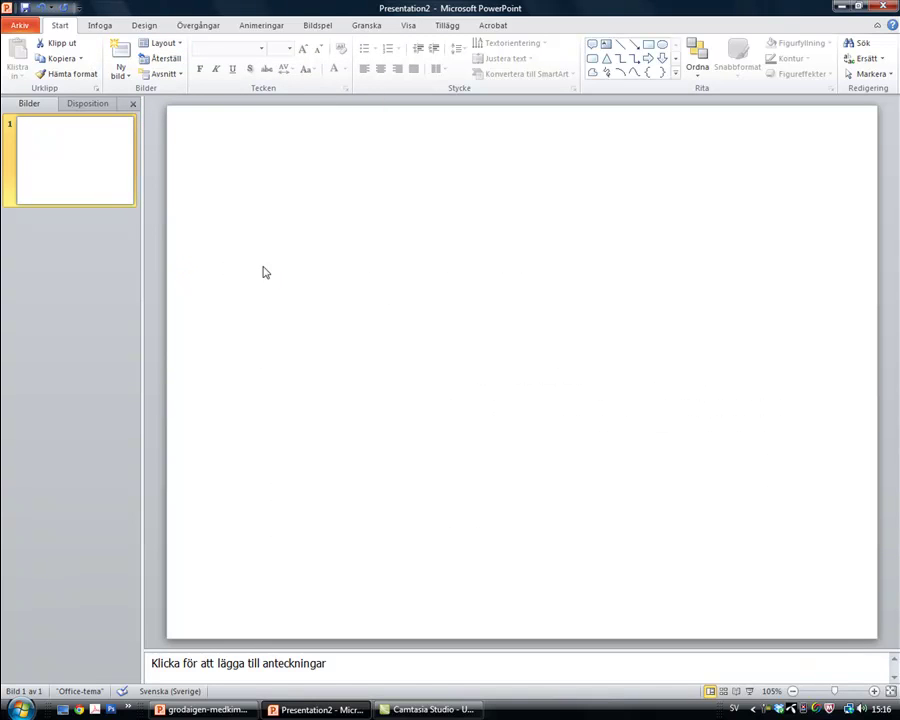
left_click(100, 26)
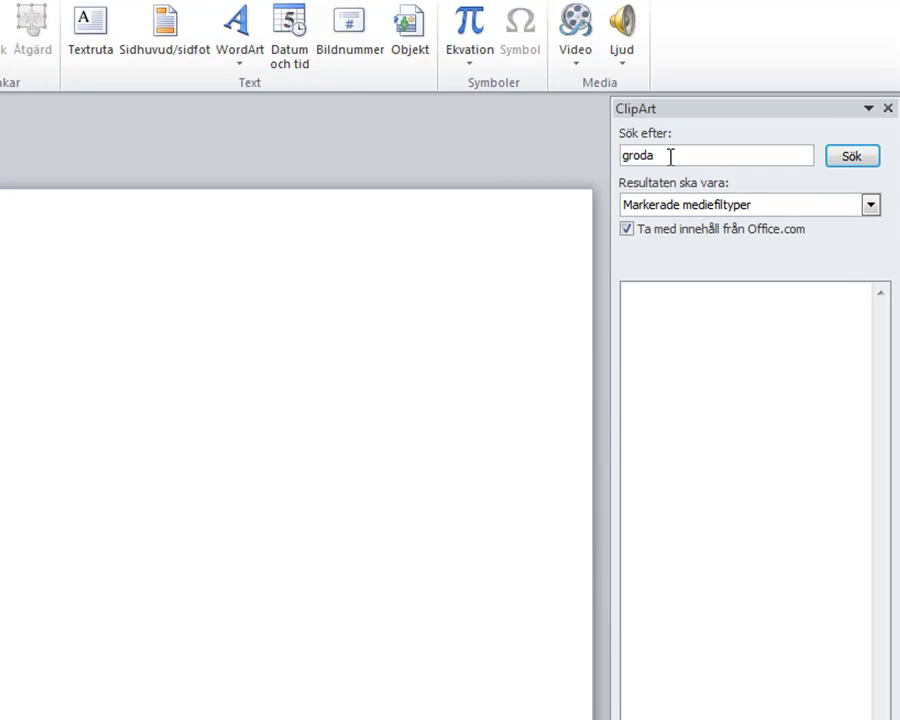
left_click(871, 208)
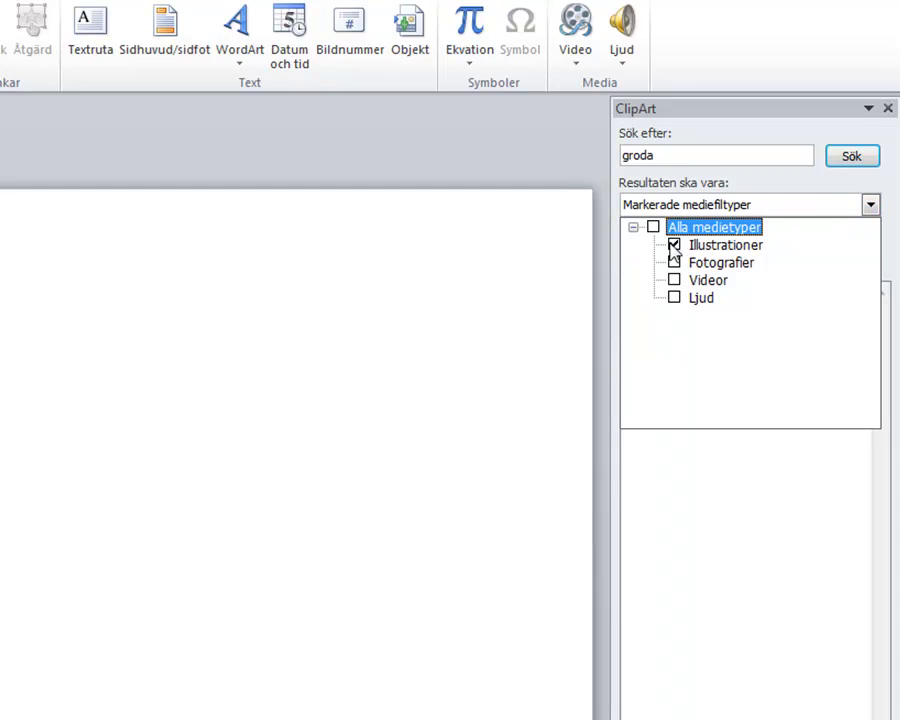
left_click(814, 207)
left_click(851, 160)
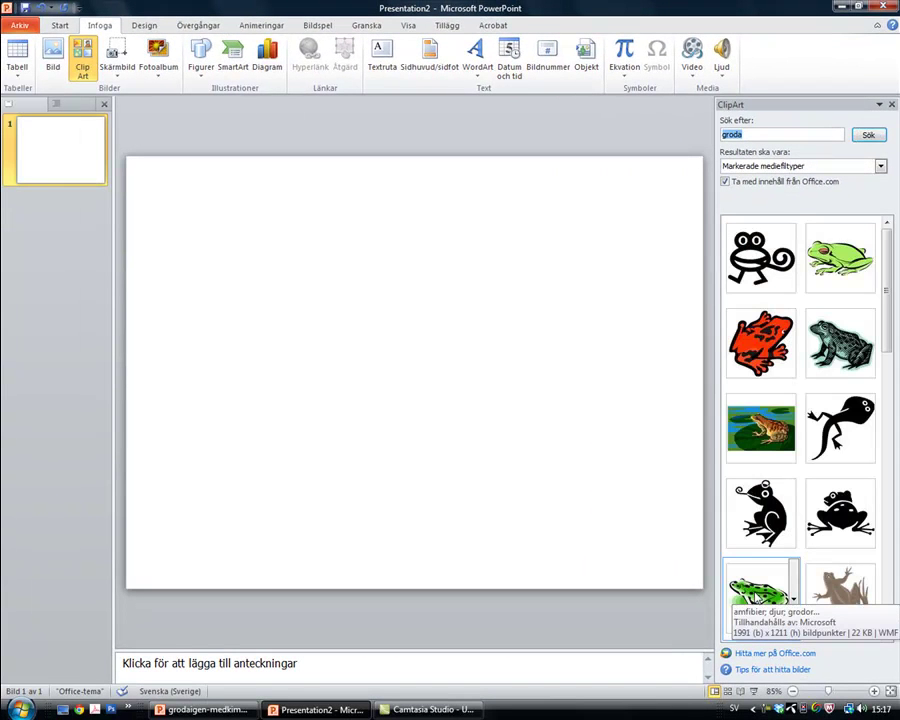
left_click(756, 596)
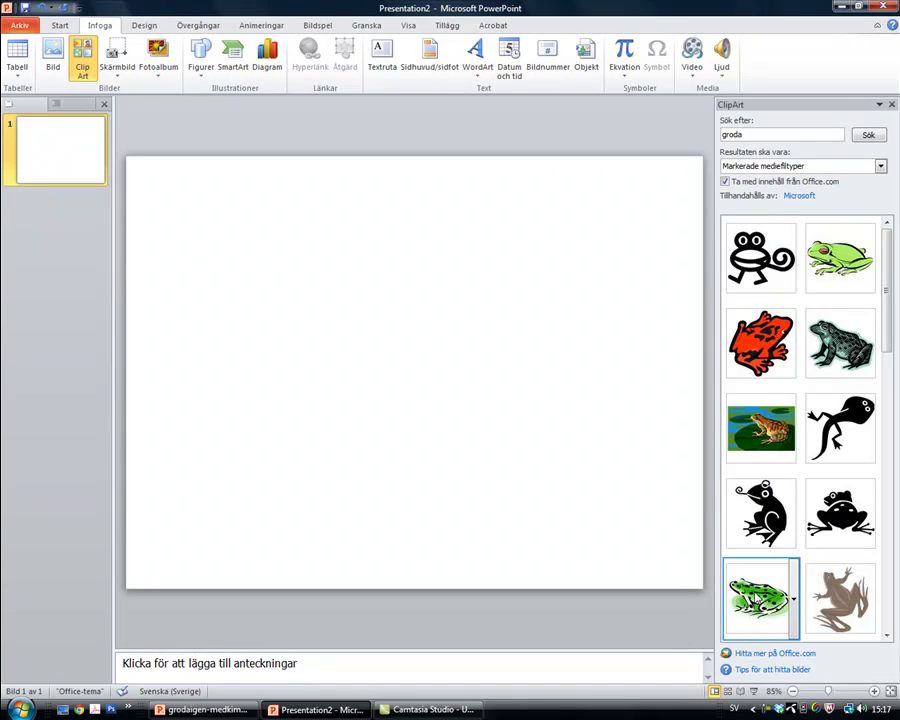
left_click(757, 598)
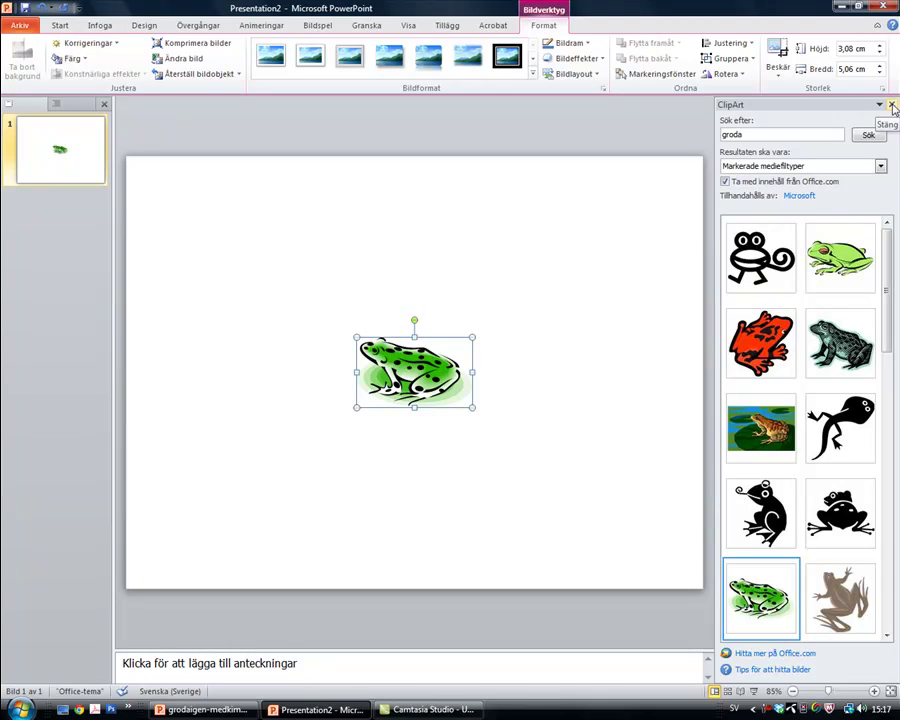
left_click(891, 105)
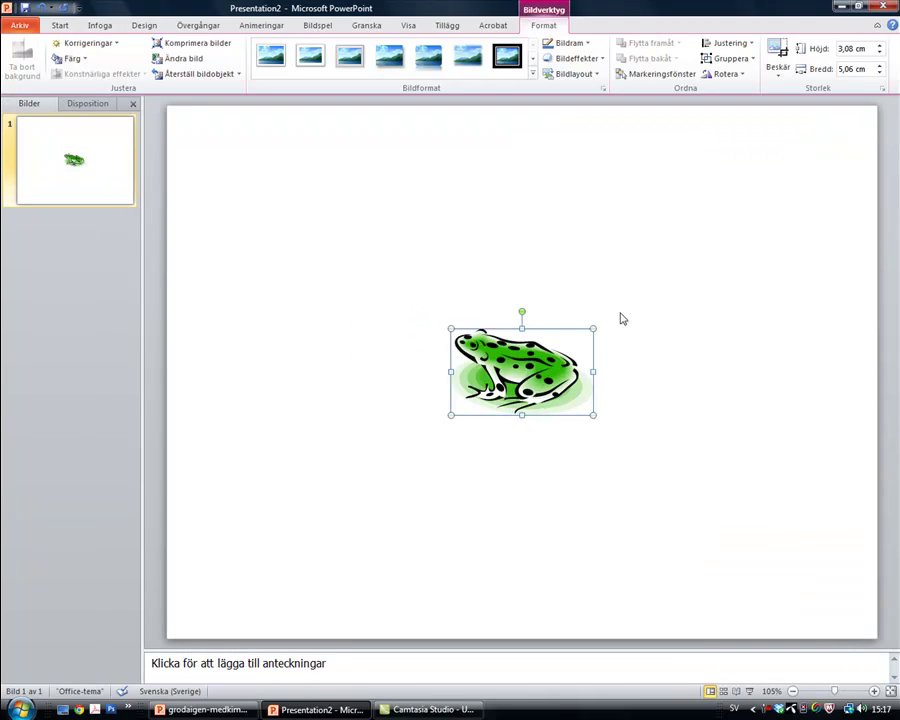
Enlarge the frog to about 8.4 × 13.81 cm and ungroup it, accepting conversion to a drawing object.
left_click_drag(594, 328, 757, 204)
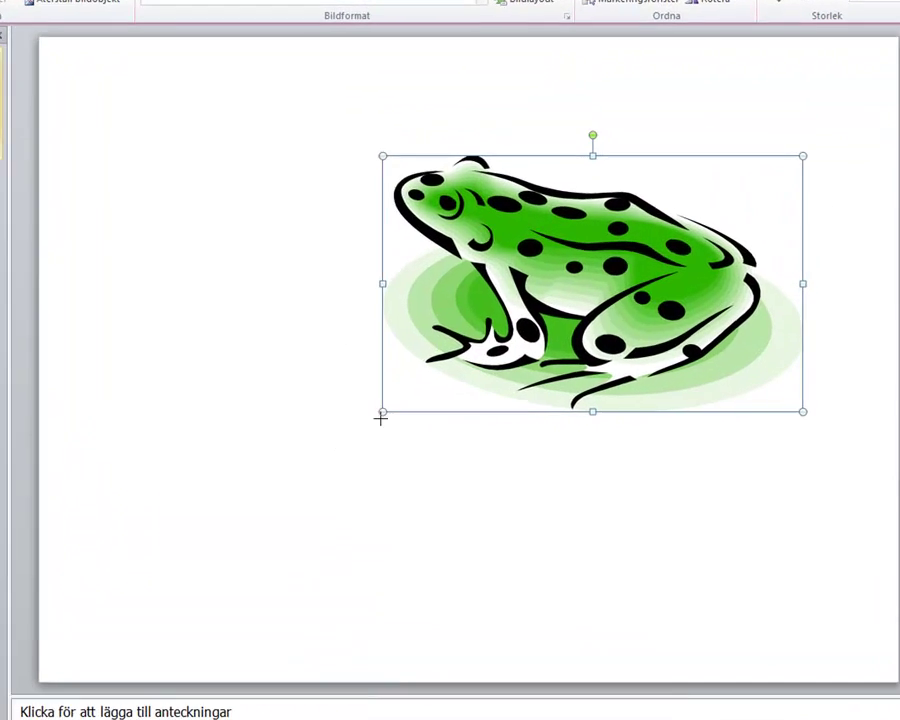
left_click_drag(382, 412, 300, 458)
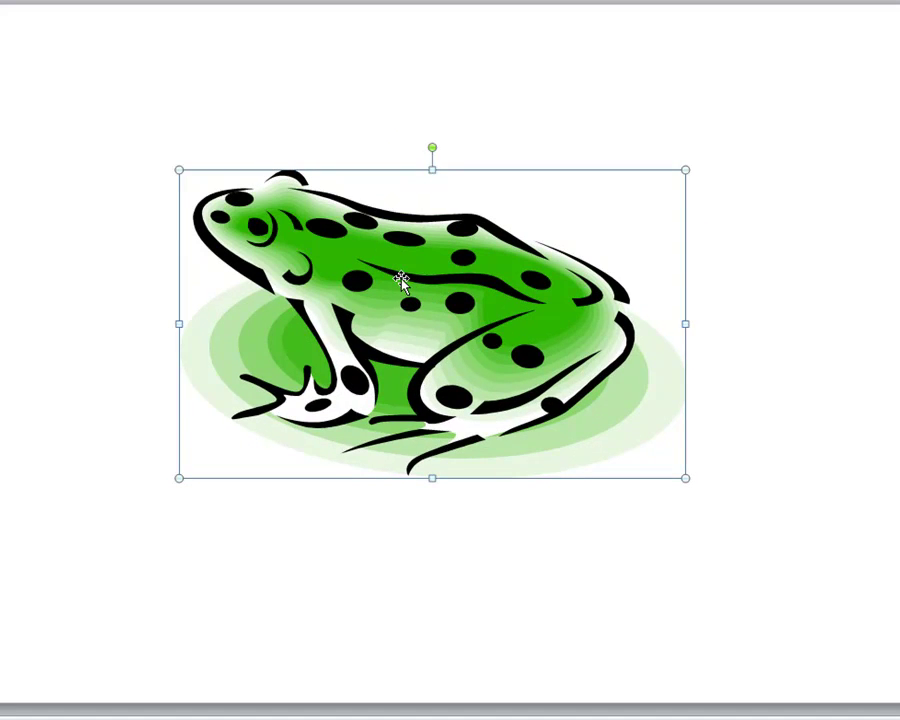
right_click(402, 278)
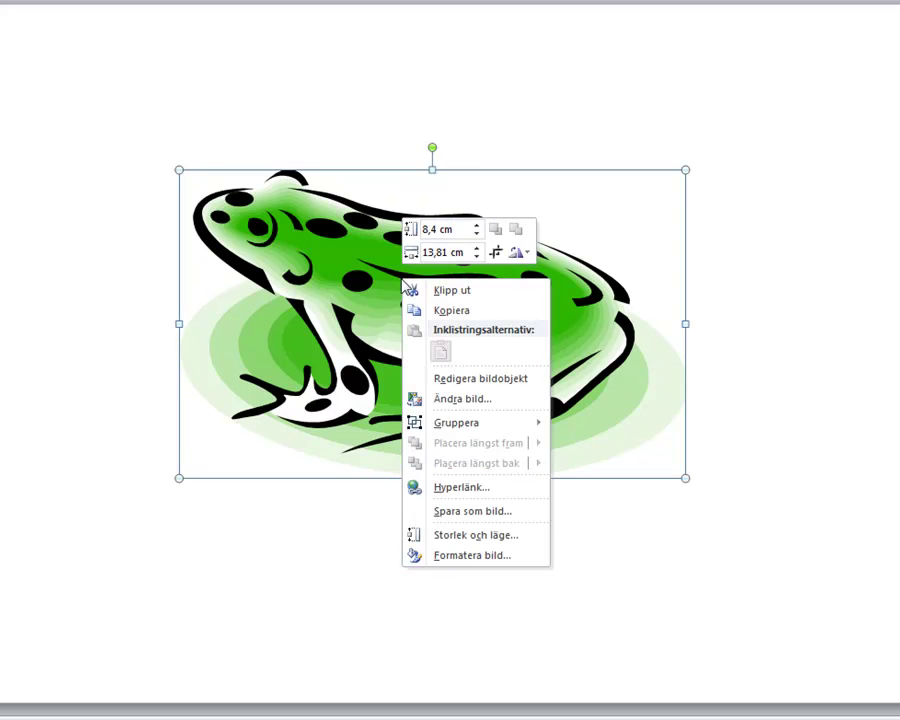
mouse_move(471, 426)
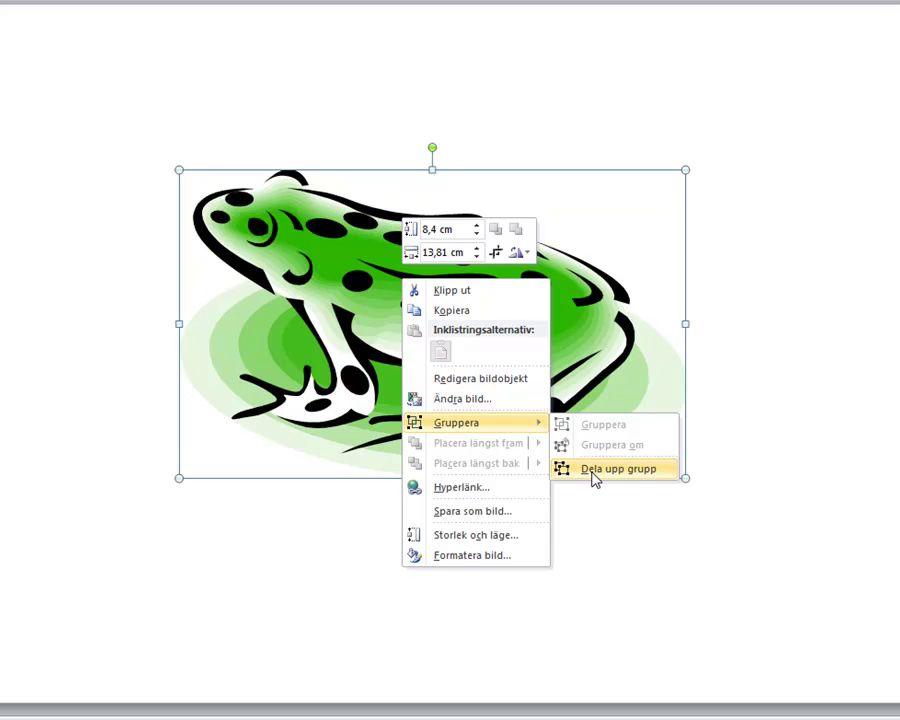
left_click(593, 470)
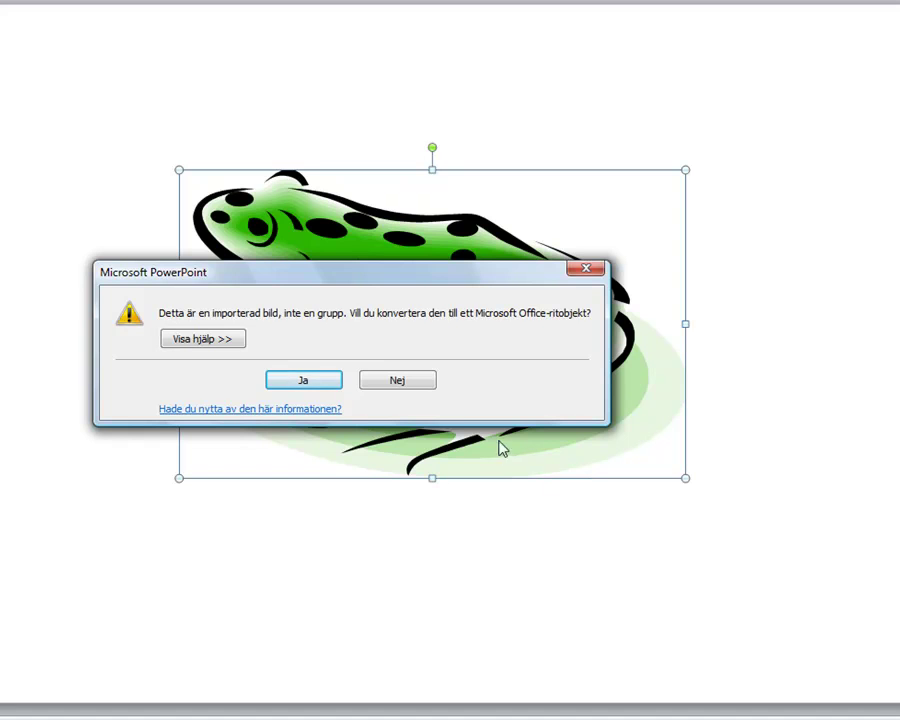
left_click(305, 383)
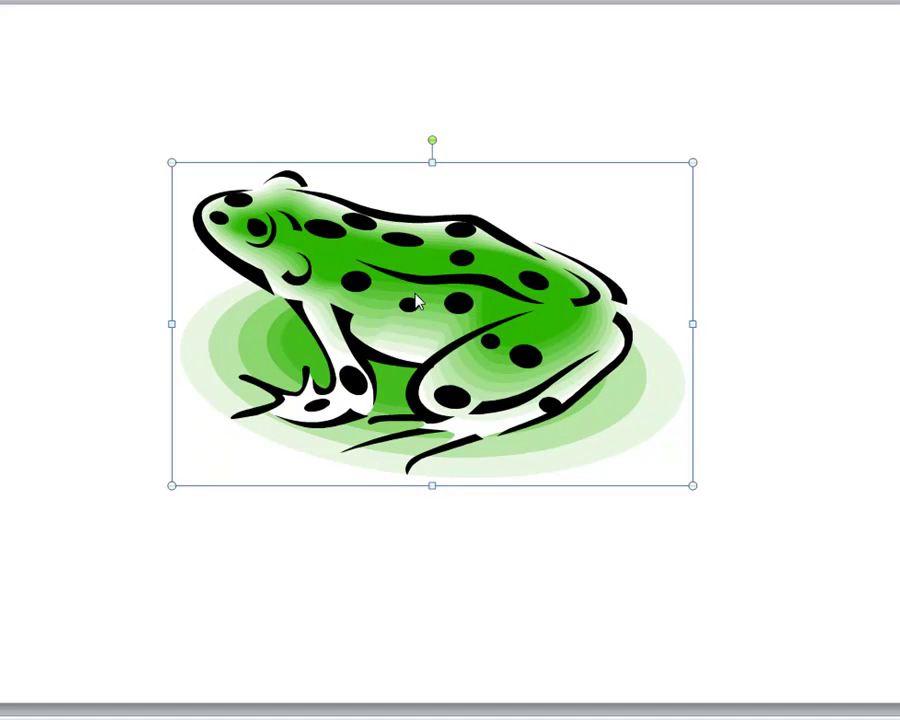
Ungroup the converted frog into its separate shapes.
right_click(416, 302)
mouse_move(514, 401)
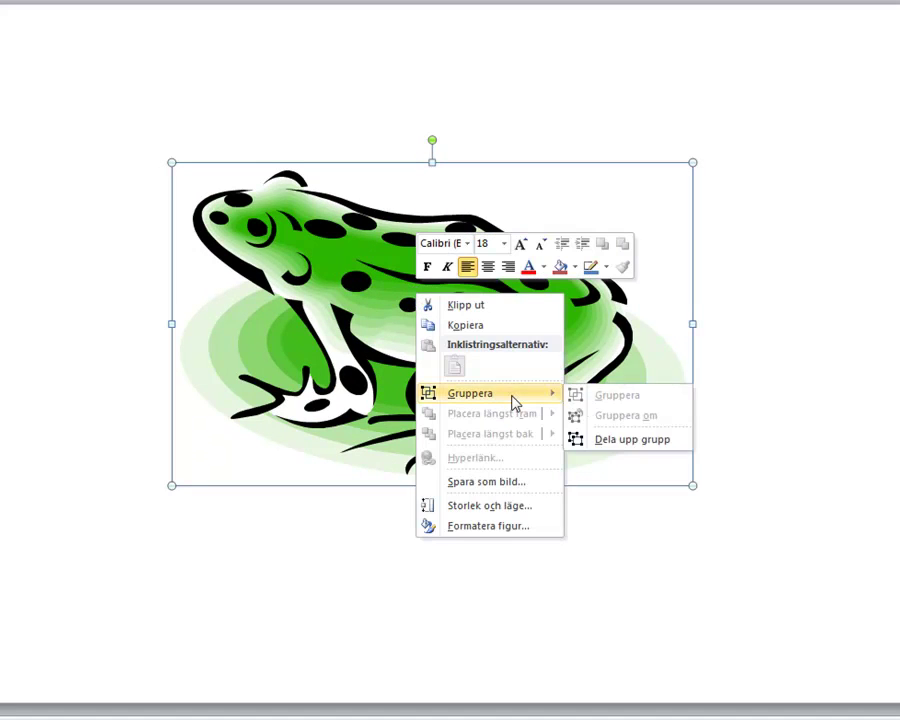
left_click(620, 440)
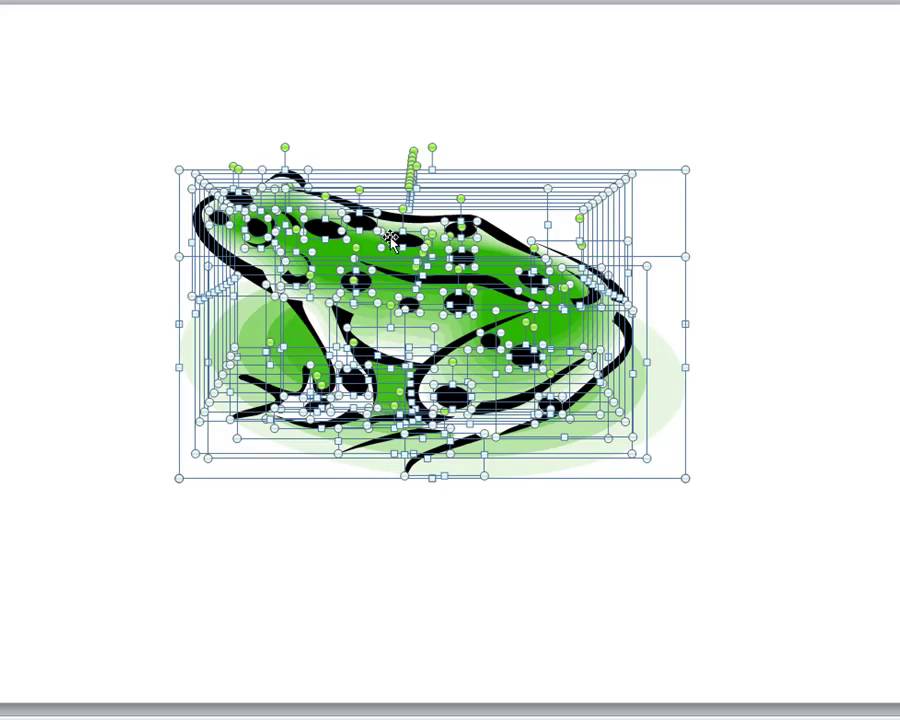
Select the green ellipse behind the frog and drag it down below the frog as a pad.
left_click(738, 159)
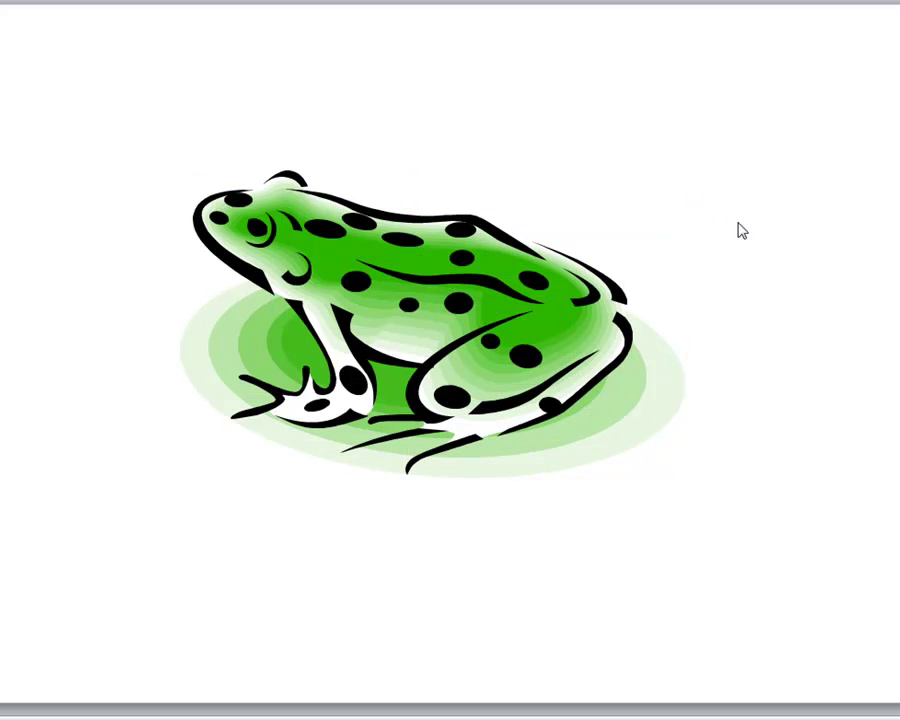
left_click(636, 204)
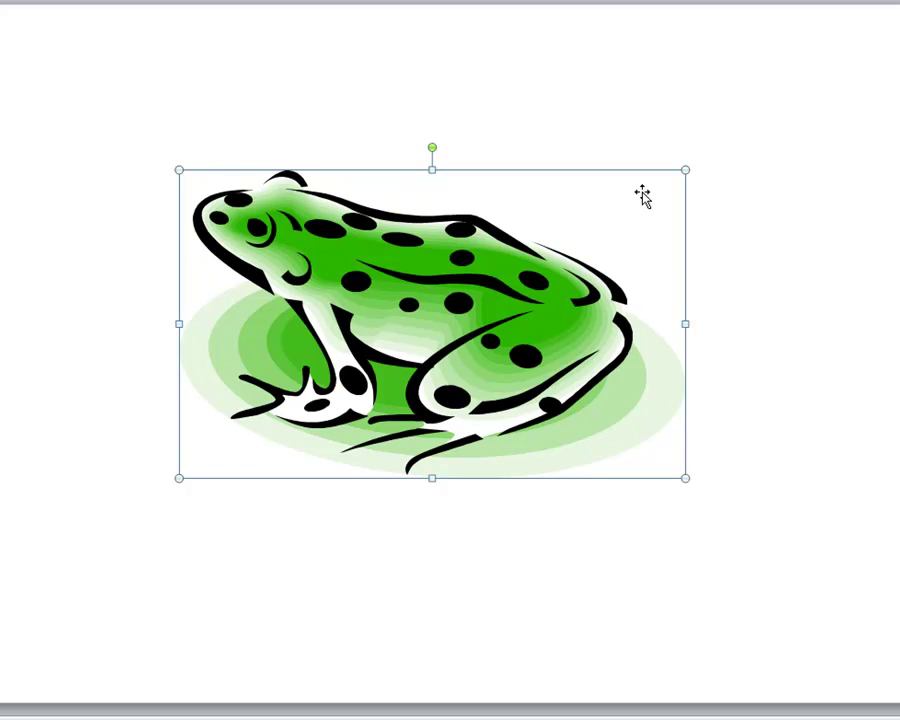
key("Escape")
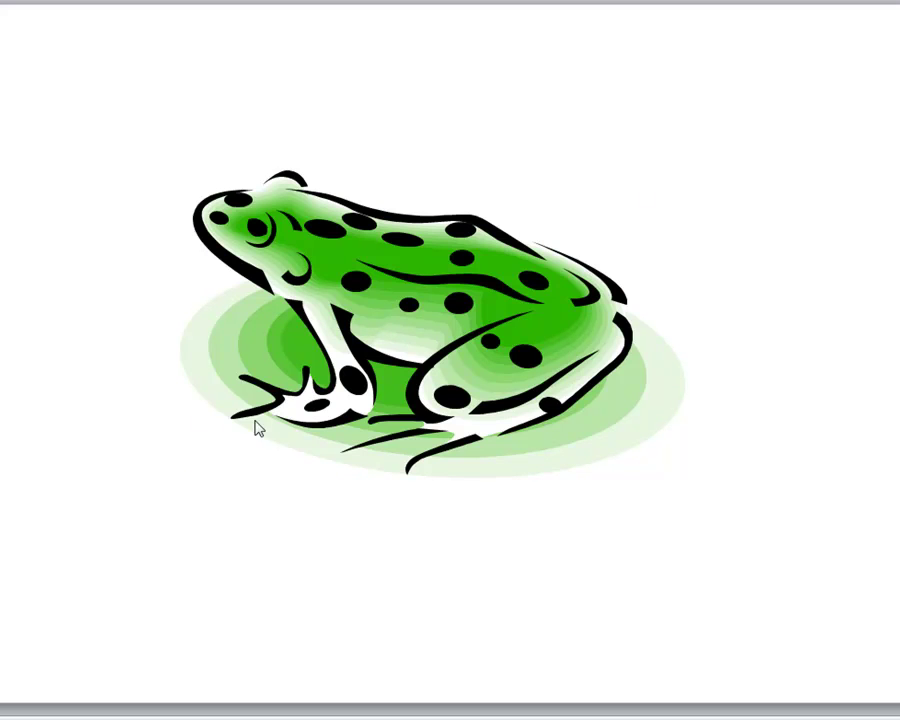
left_click(200, 365)
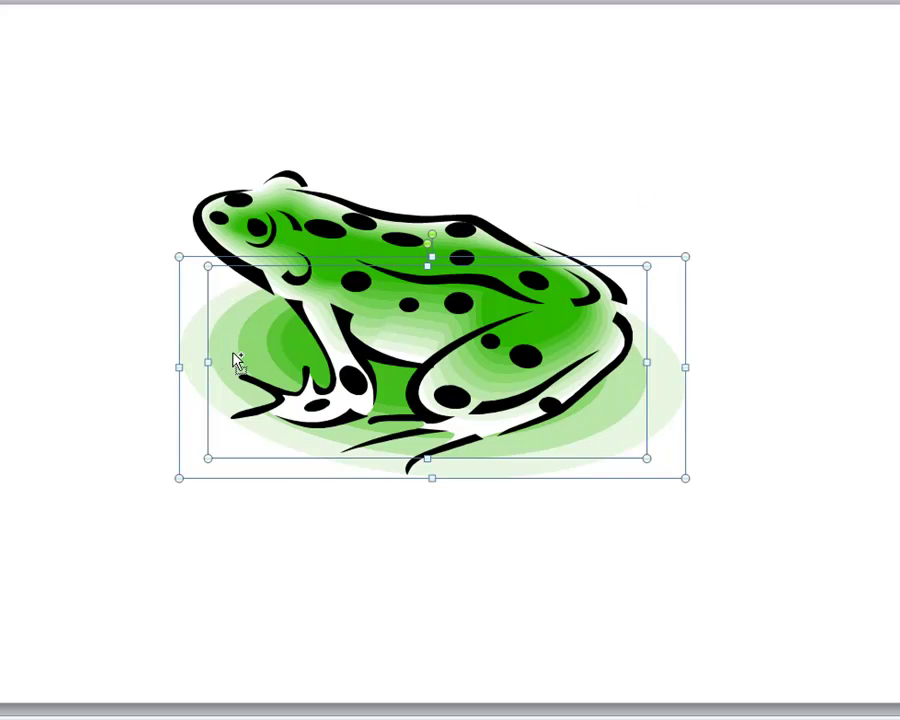
key("ctrl+shift+g")
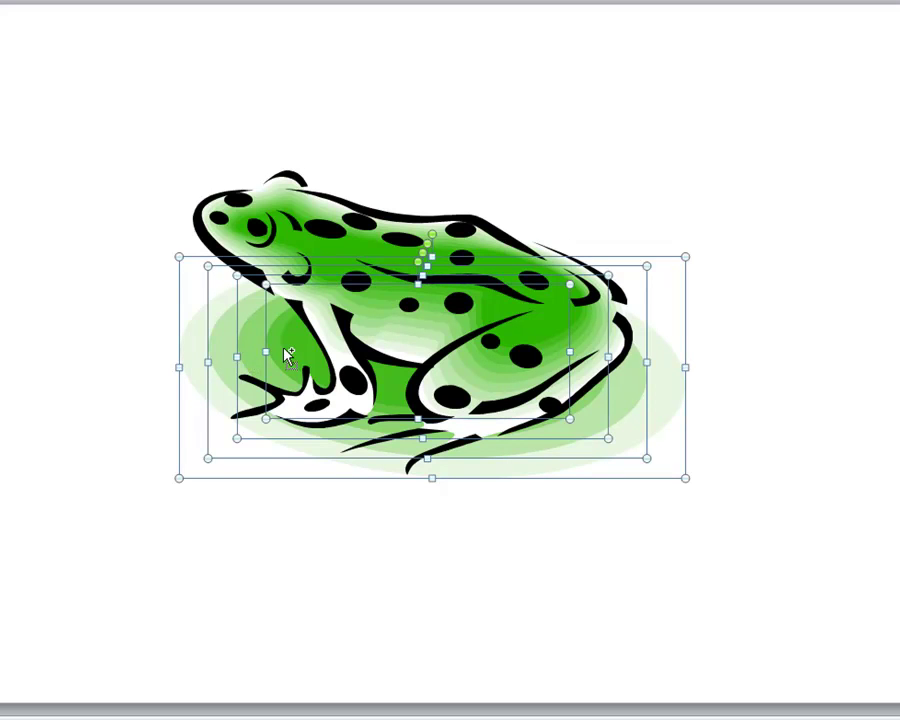
left_click(295, 352)
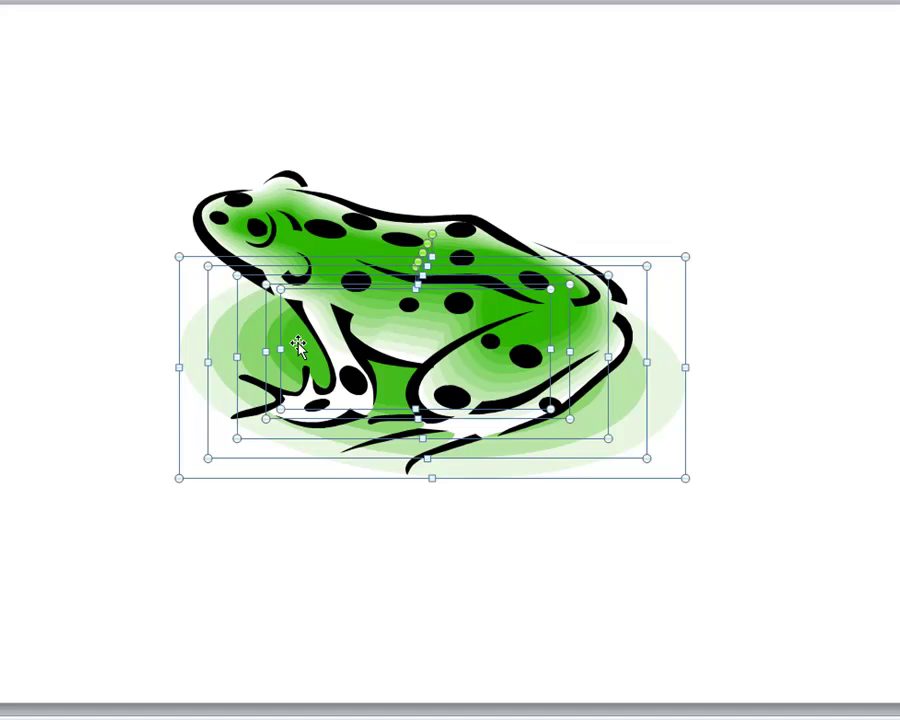
left_click_drag(297, 345, 287, 578)
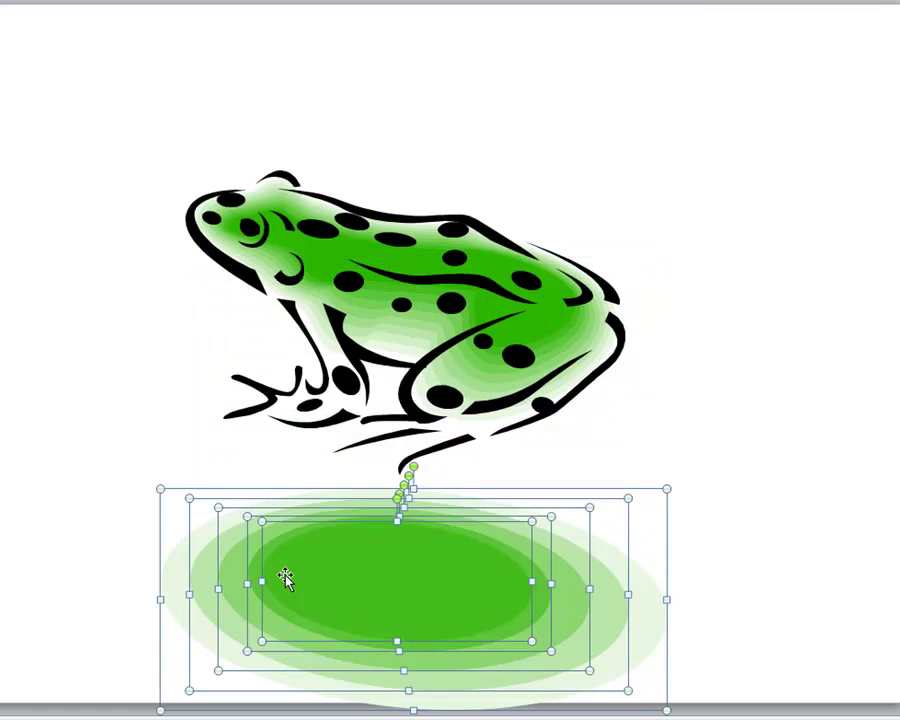
Group the stacked green ellipses into one lily pad, then box-select all the frog's pieces.
right_click(431, 569)
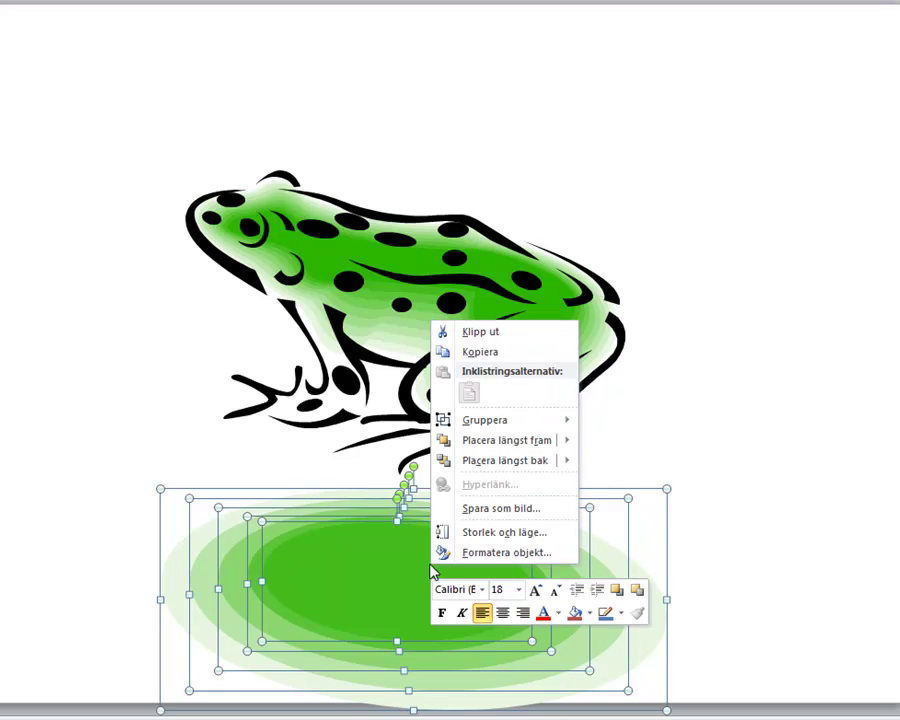
mouse_move(538, 421)
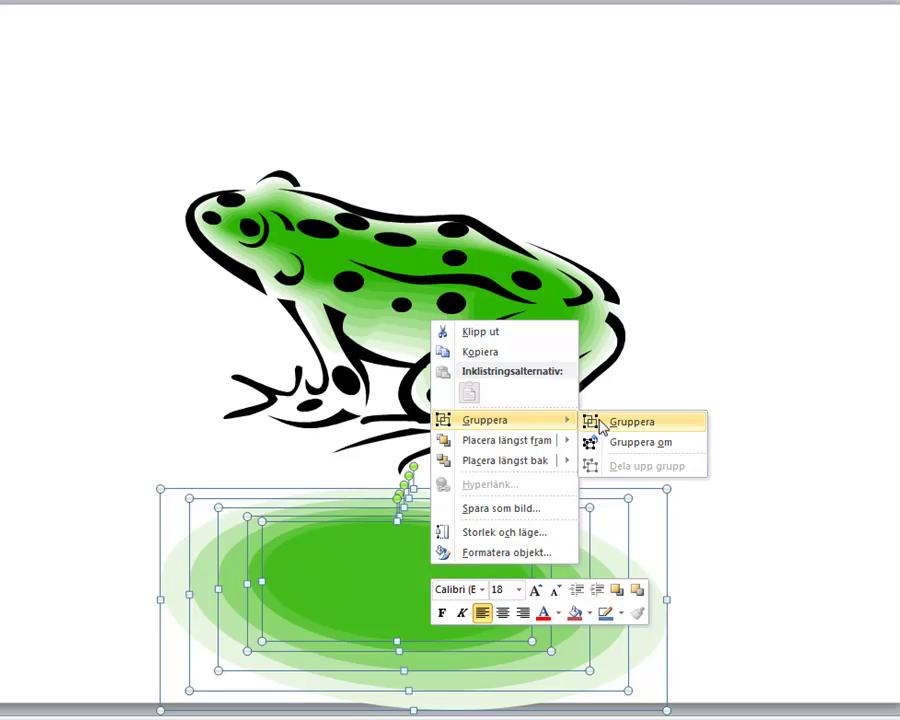
left_click(632, 422)
left_click_drag(494, 567, 538, 564)
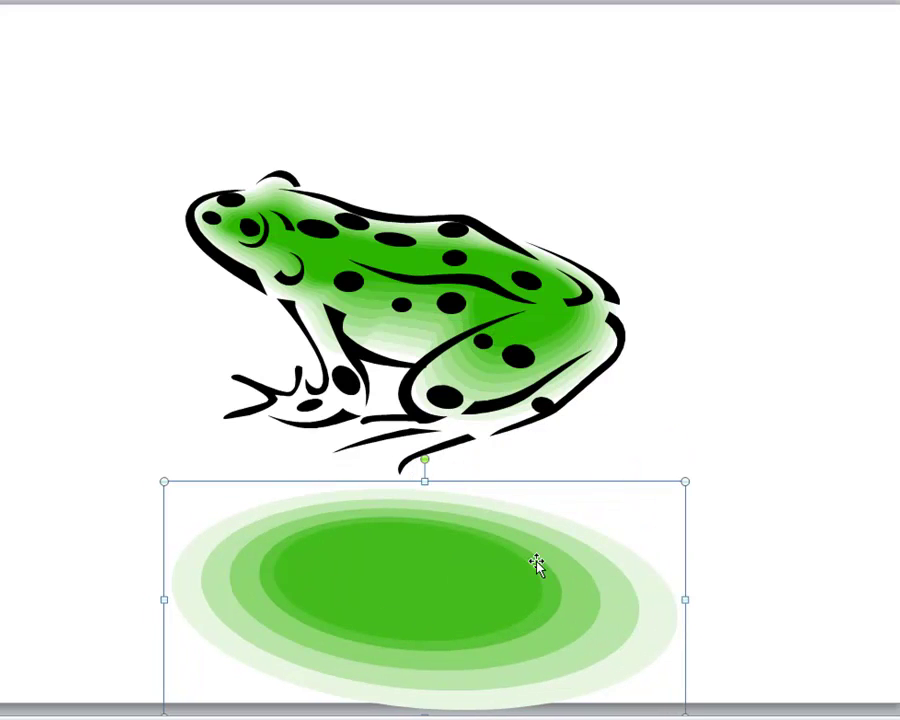
left_click(680, 401)
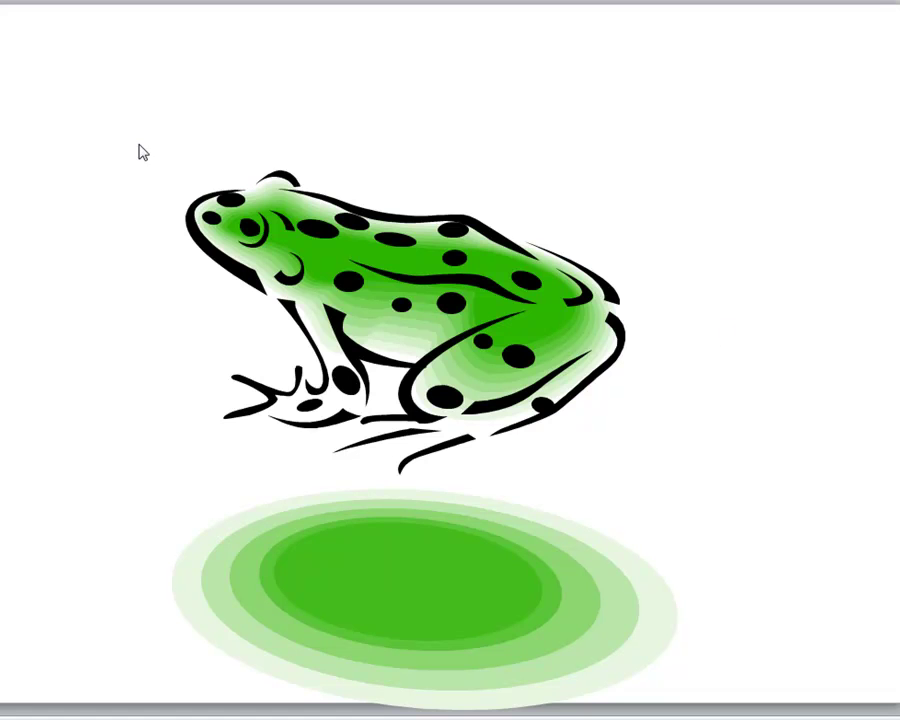
mouse_move(89, 127)
left_mouse_down()
mouse_move(541, 459)
mouse_move(678, 490)
left_mouse_up()
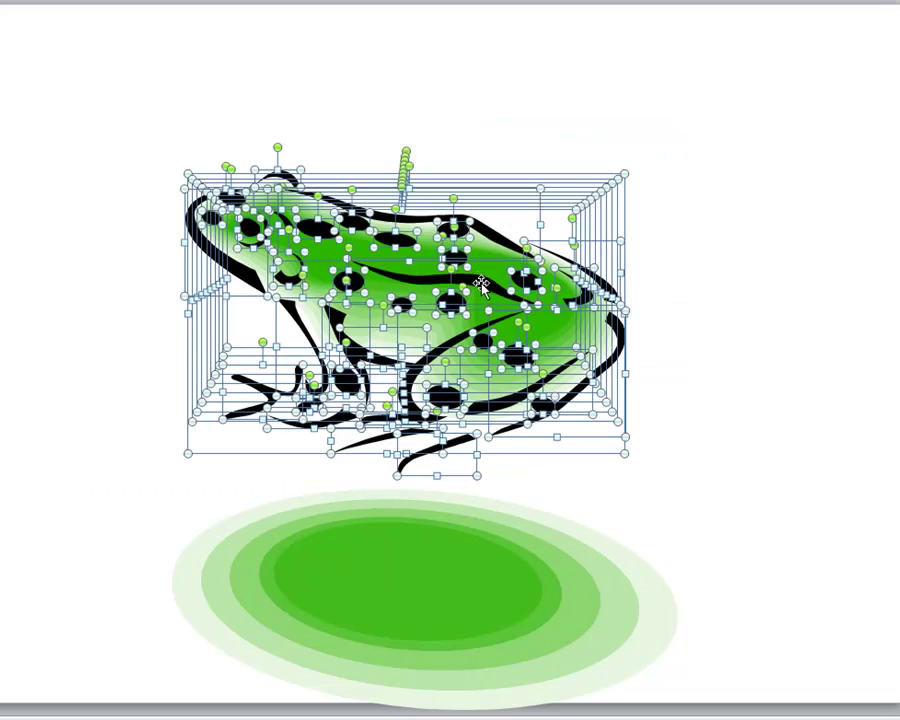
Group the selected frog pieces into one object, raise the frog, and tuck the lily pad under it.
right_click(484, 290)
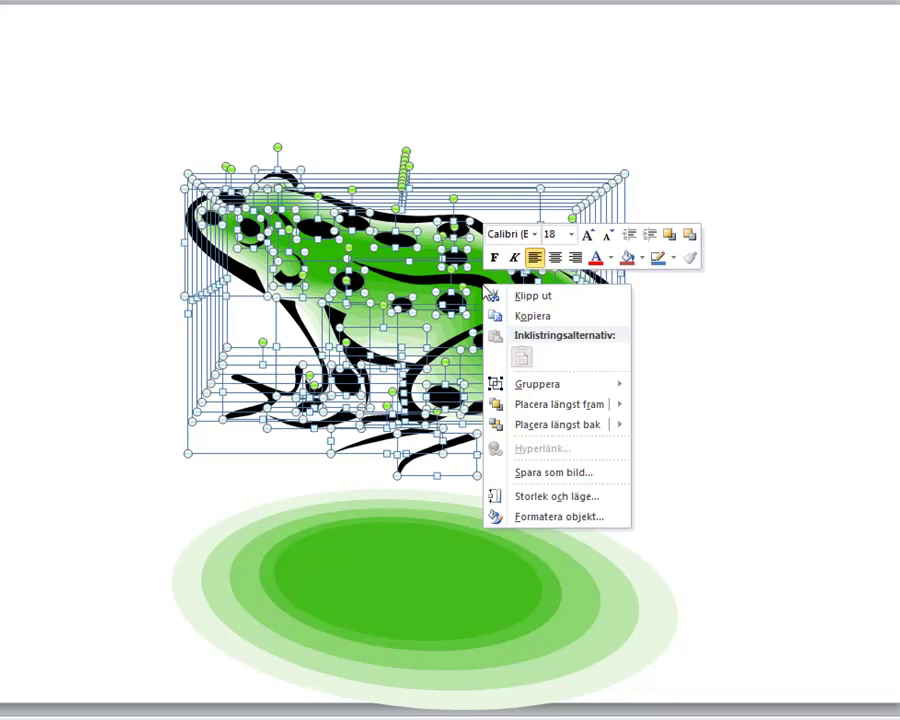
mouse_move(532, 384)
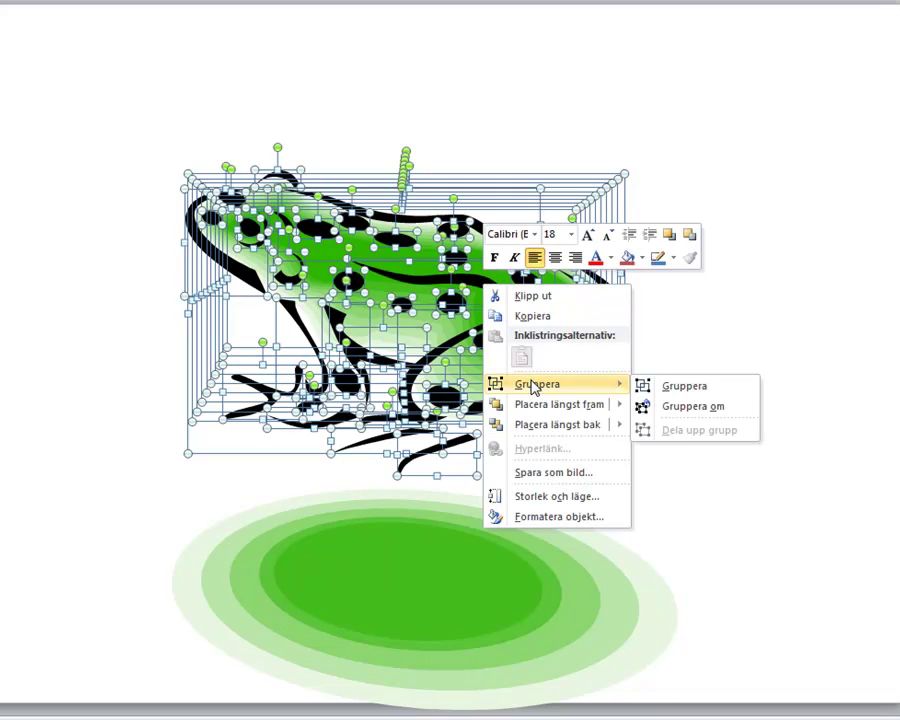
left_click(661, 394)
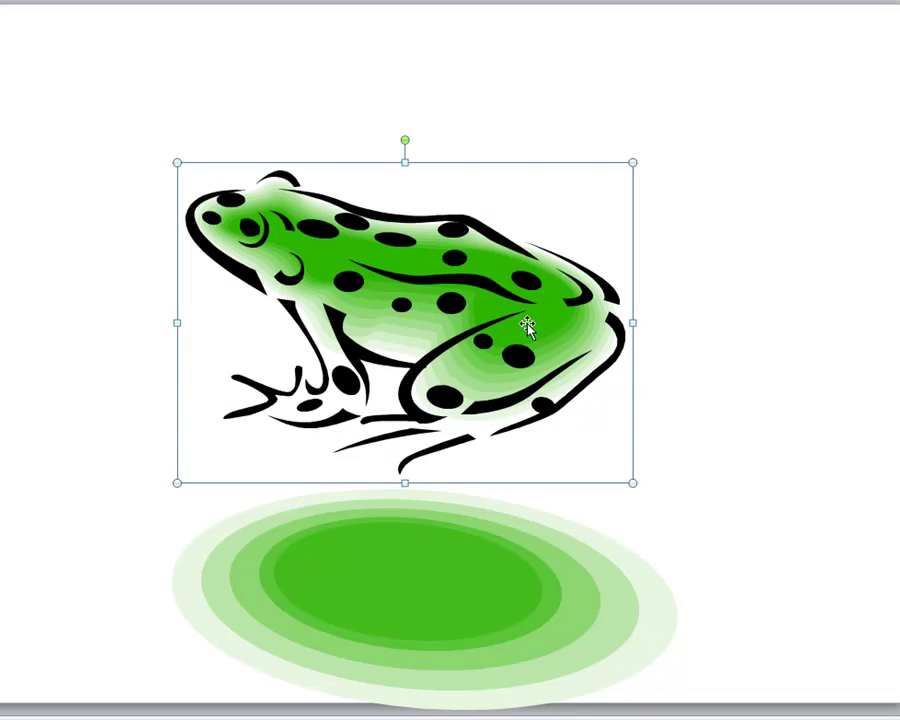
left_click_drag(528, 325, 528, 271)
left_click_drag(510, 545, 563, 500)
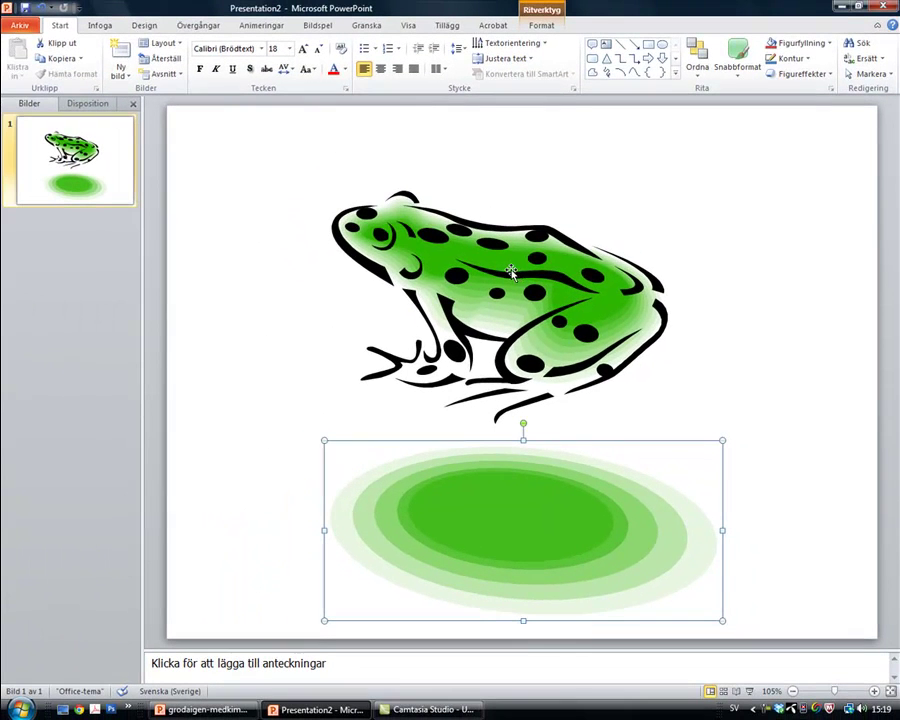
Open the Markeringsfönster pane and rename the frog group (Grupp 1052) to 'Groda'.
left_click(542, 27)
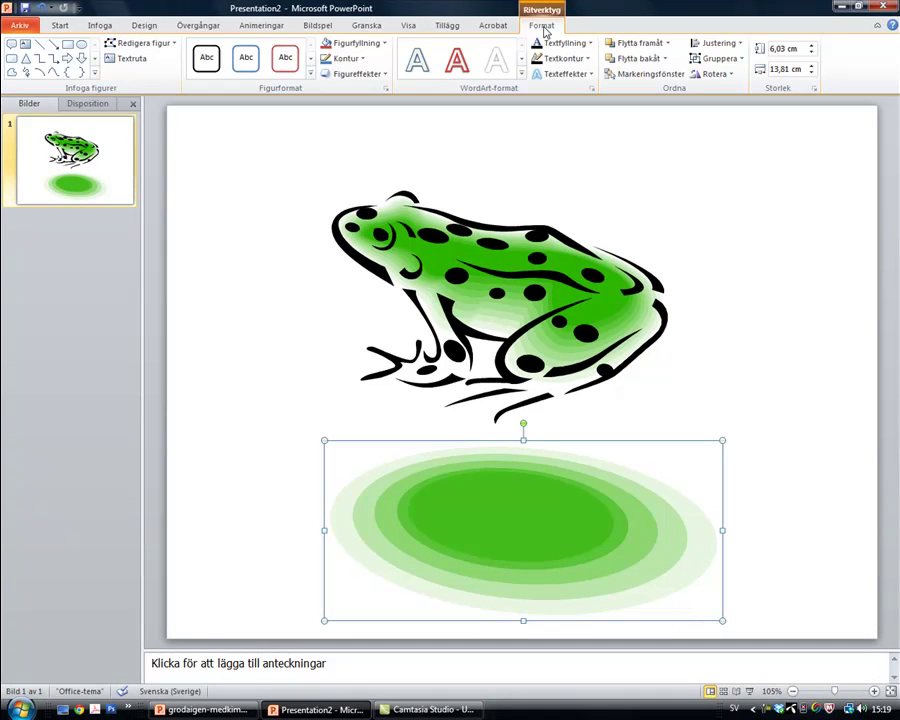
left_click(628, 78)
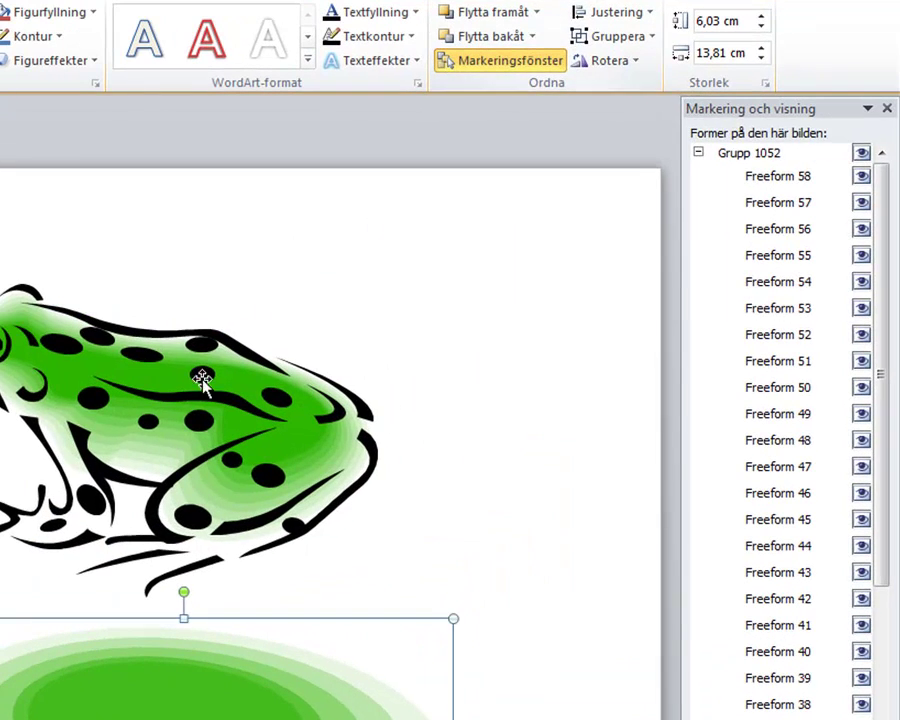
left_click(222, 376)
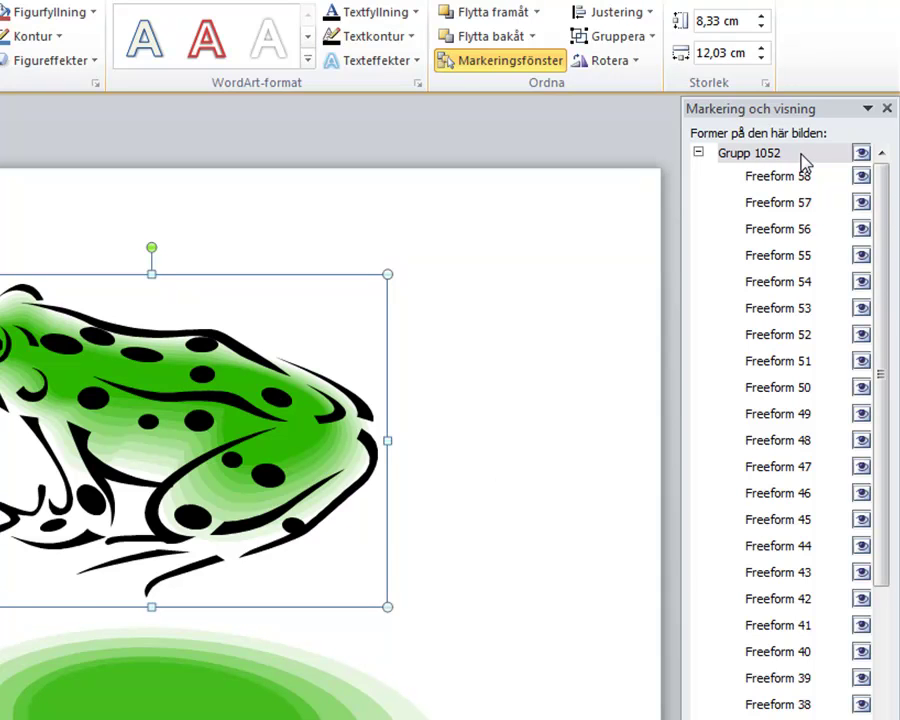
left_click(790, 155)
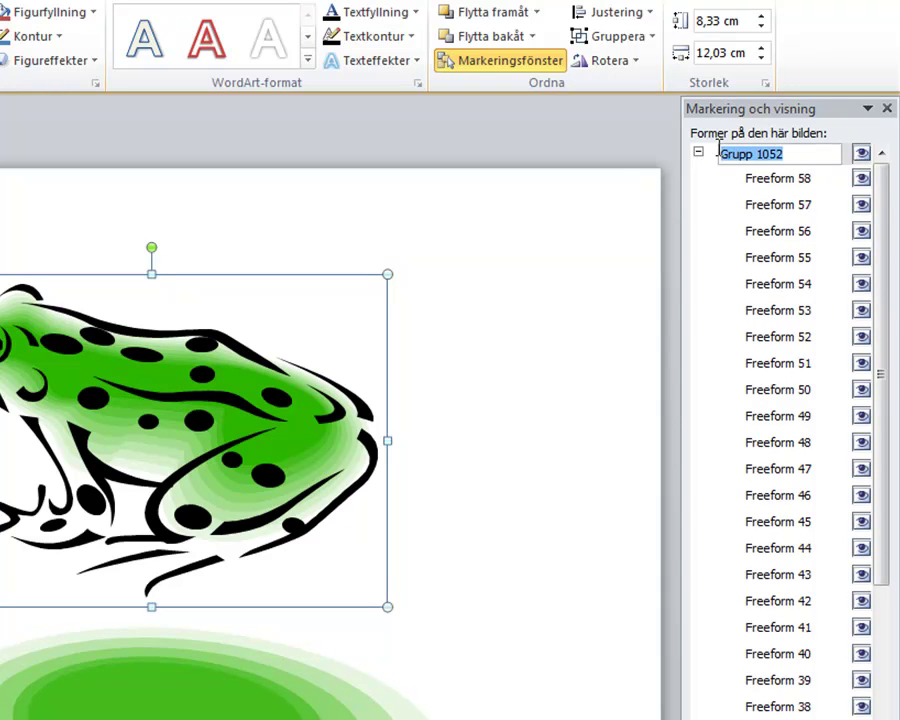
type("Gr")
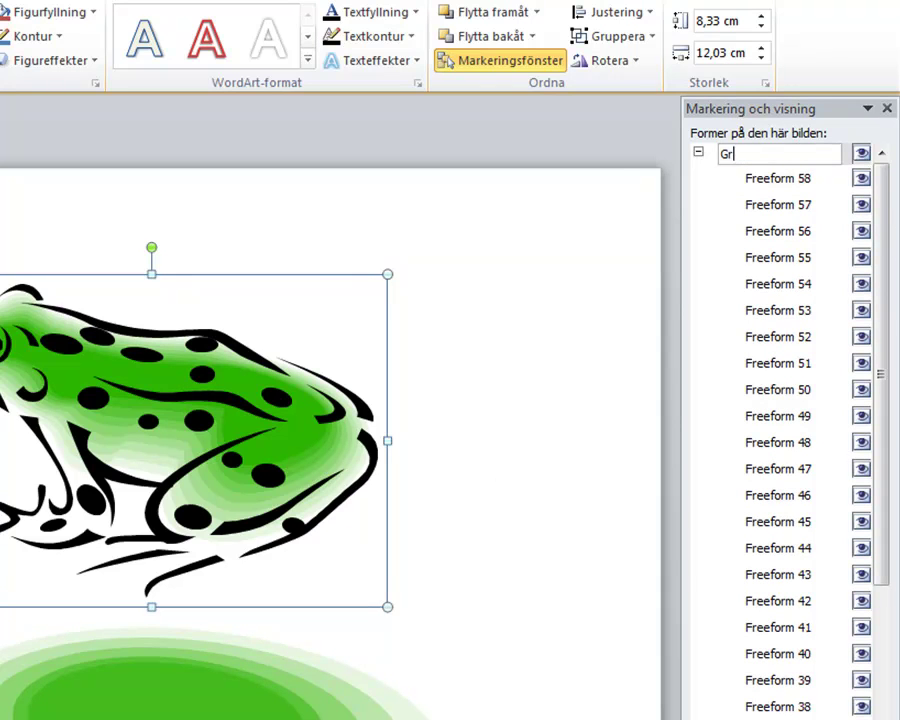
type("oda")
key("Return")
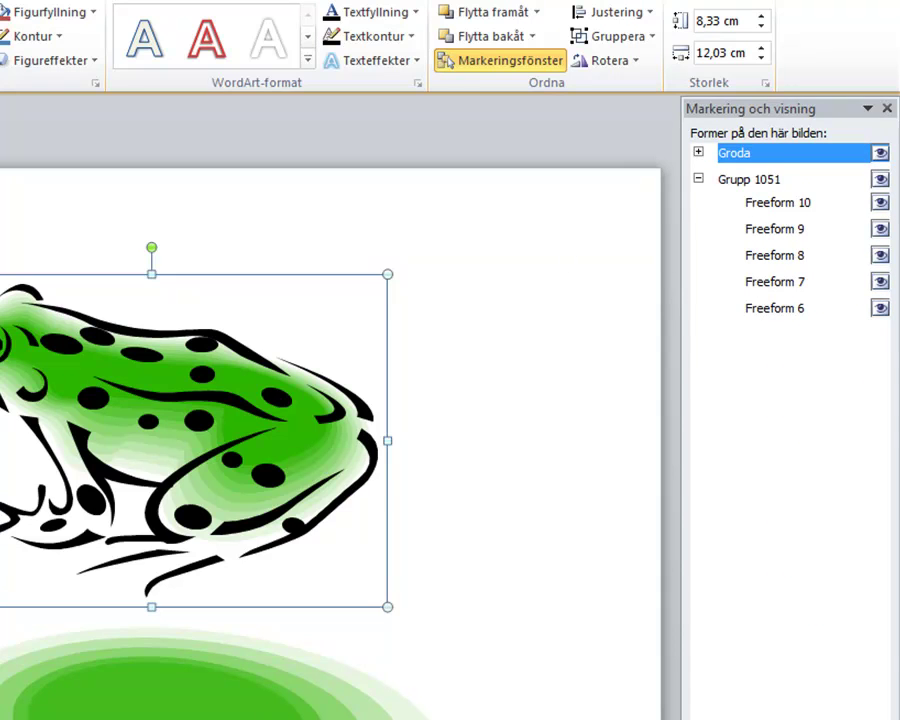
Rename the lily pad group (Grupp 1051) to 'Blad 1'.
key("Tab")
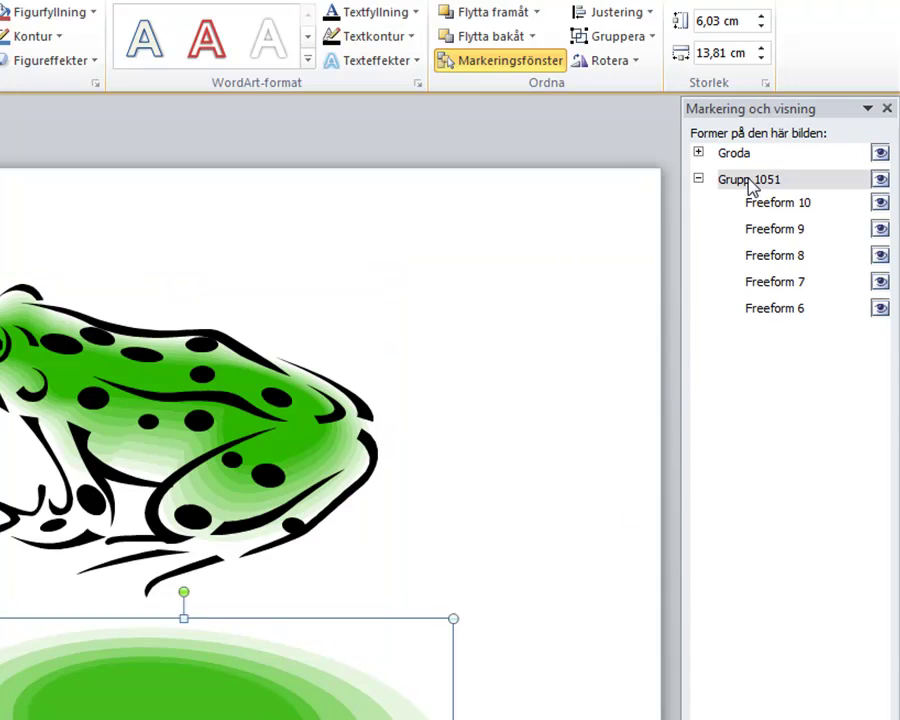
left_click(750, 182)
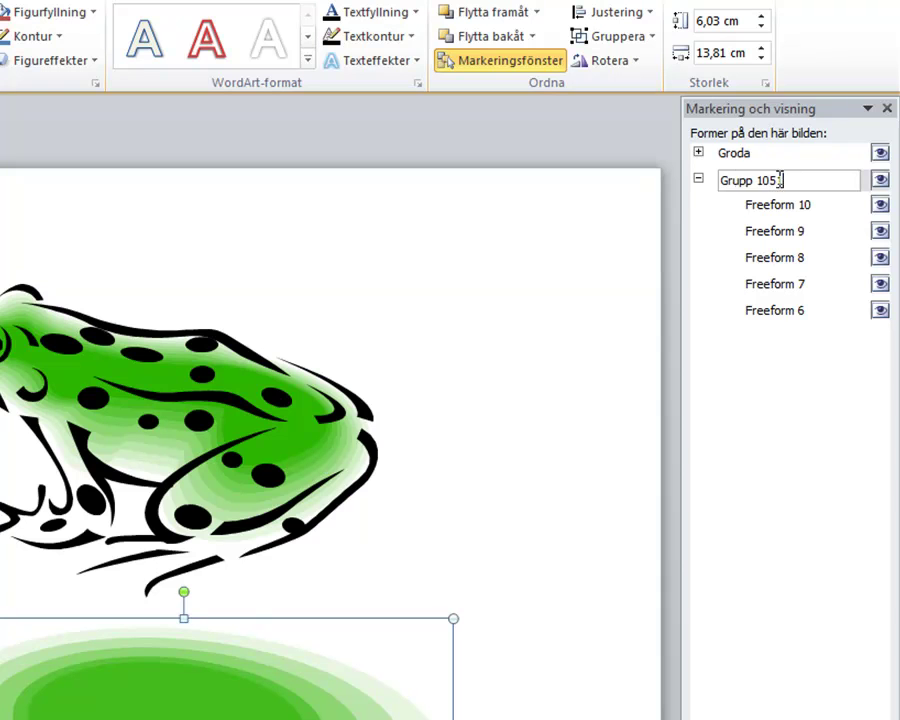
left_click_drag(780, 180, 711, 190)
type("B")
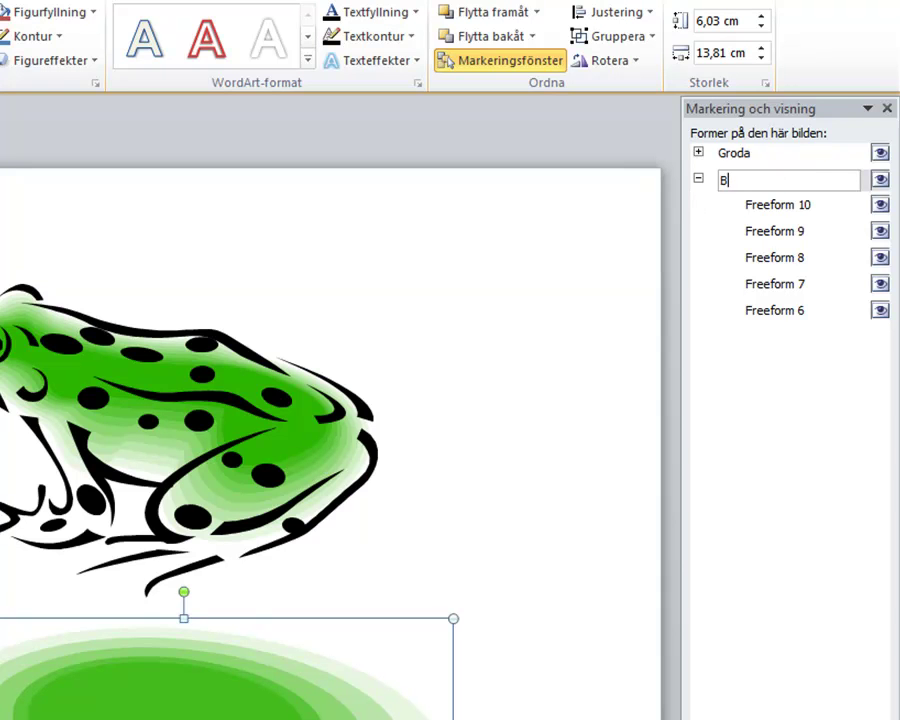
type("lad 1")
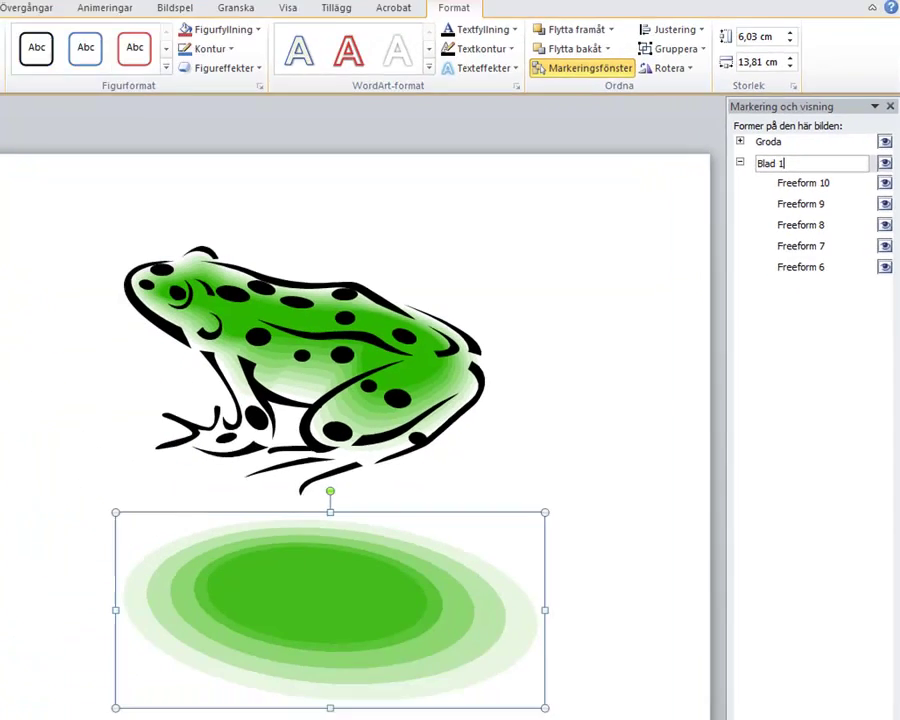
key("Return")
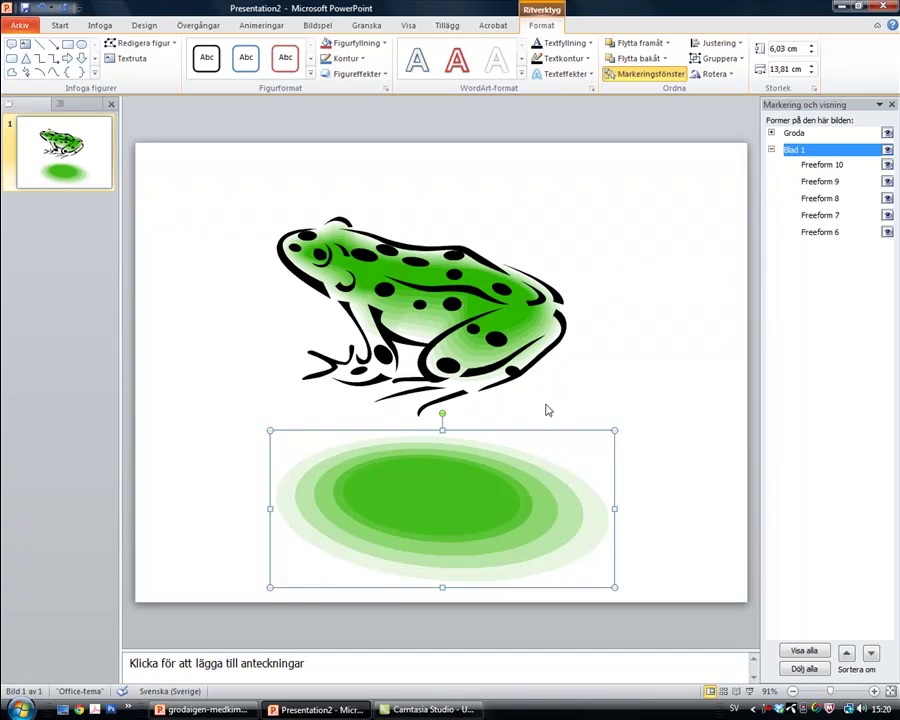
left_click(496, 489)
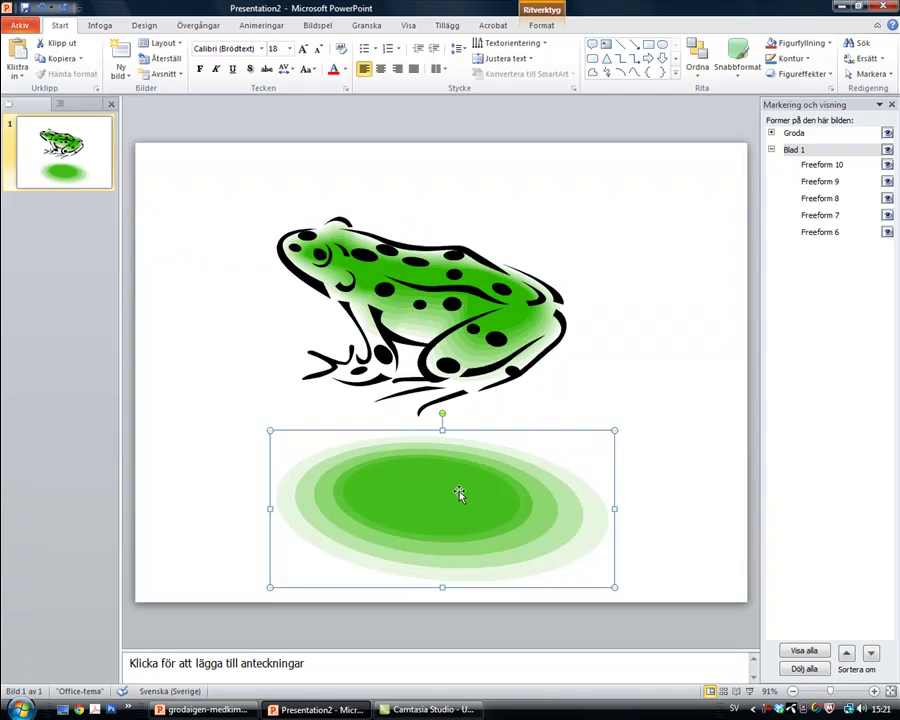
Paste a copy of the lily pad, move it left, and name it 'Blad 2'.
left_click(279, 402)
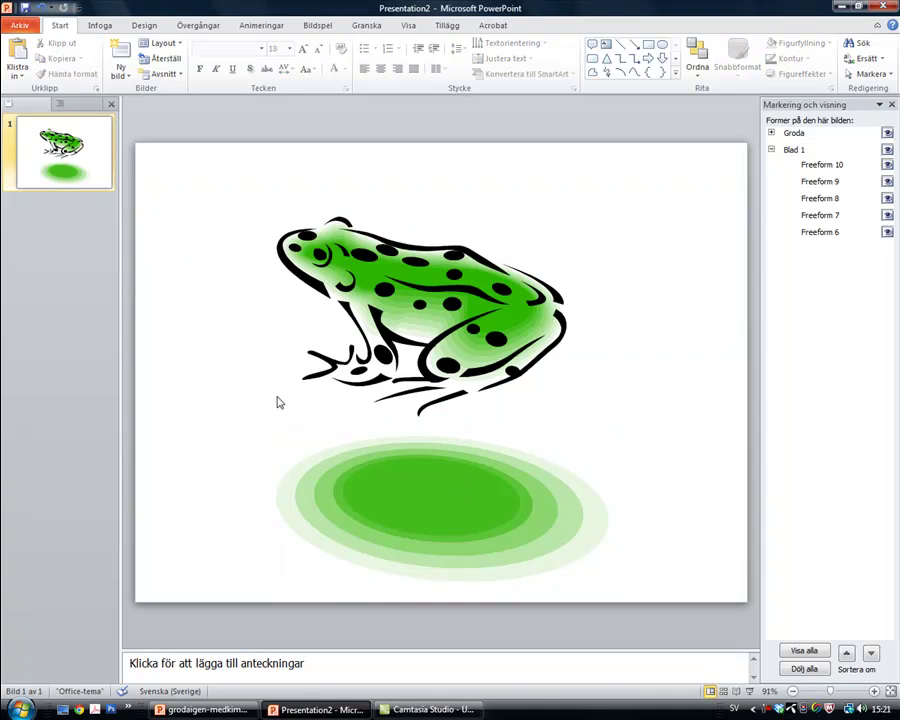
key("ctrl+v")
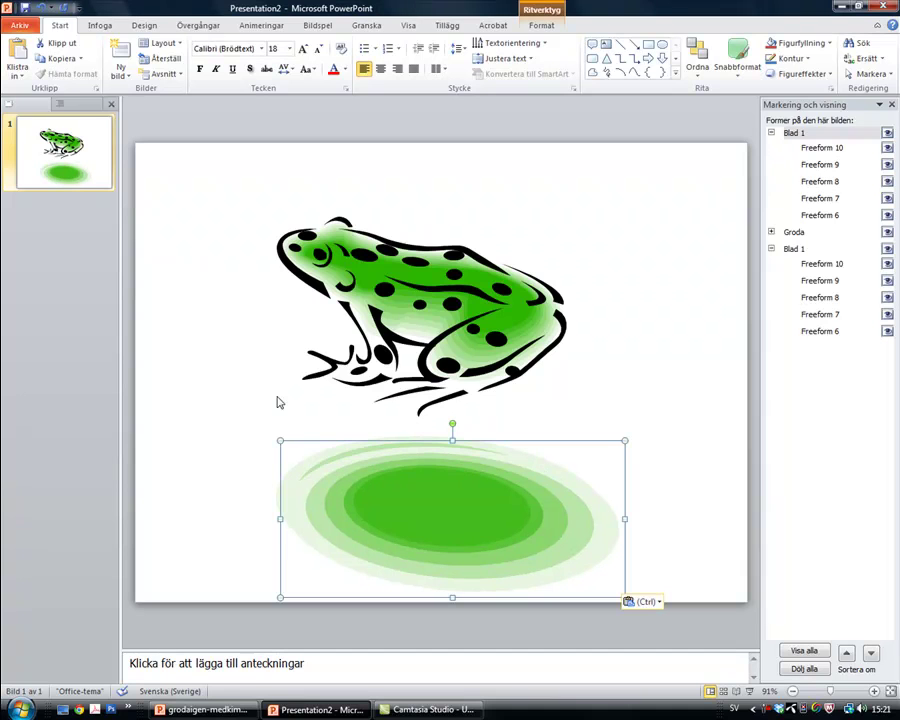
mouse_move(482, 516)
left_mouse_down()
mouse_move(299, 481)
mouse_move(312, 484)
left_mouse_up()
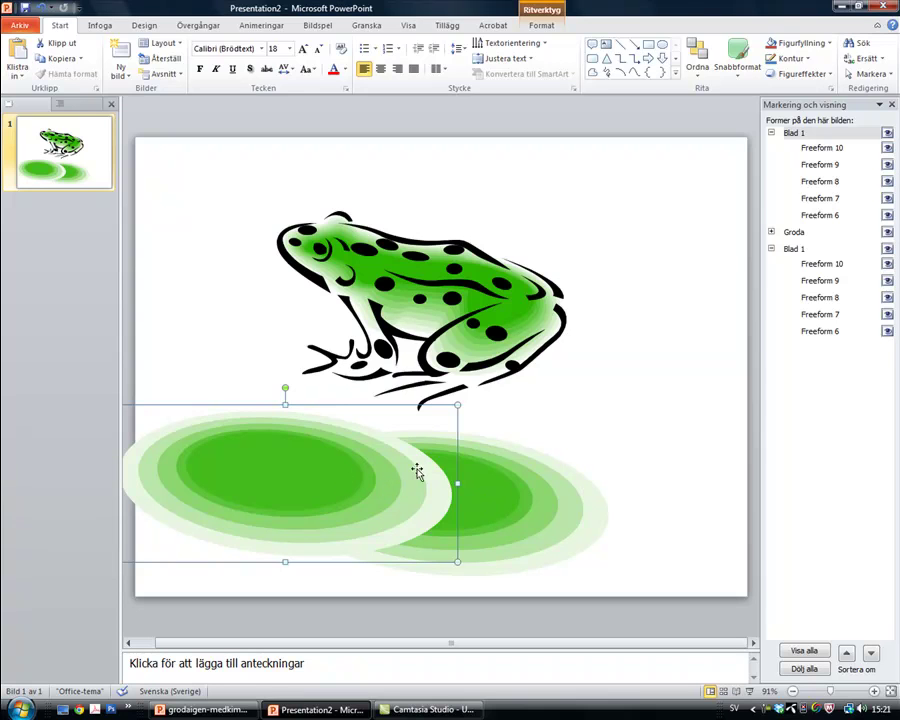
double_click(806, 134)
type("2")
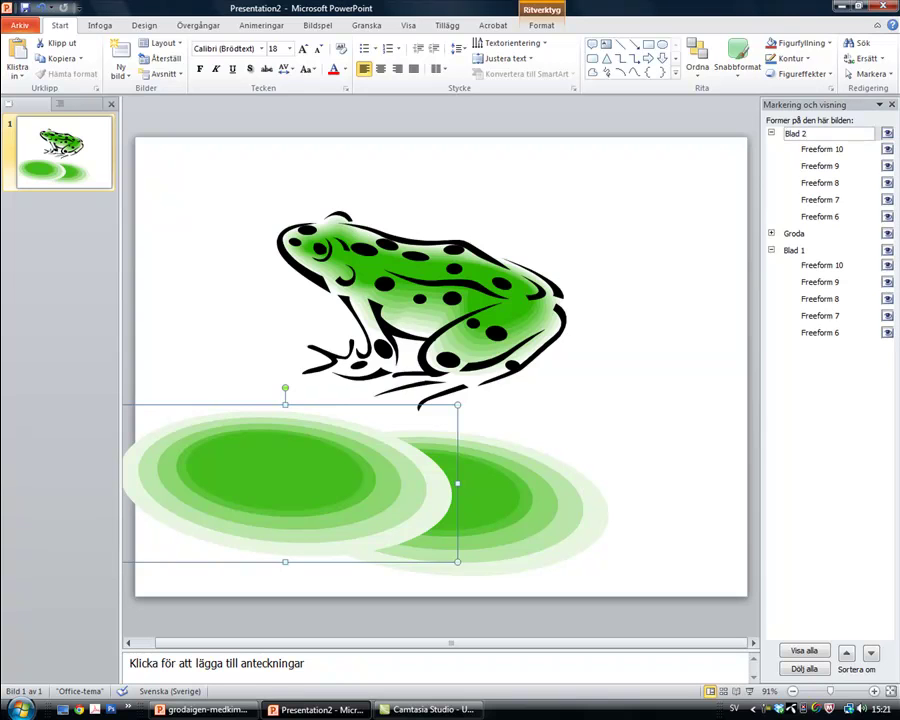
left_click(698, 215)
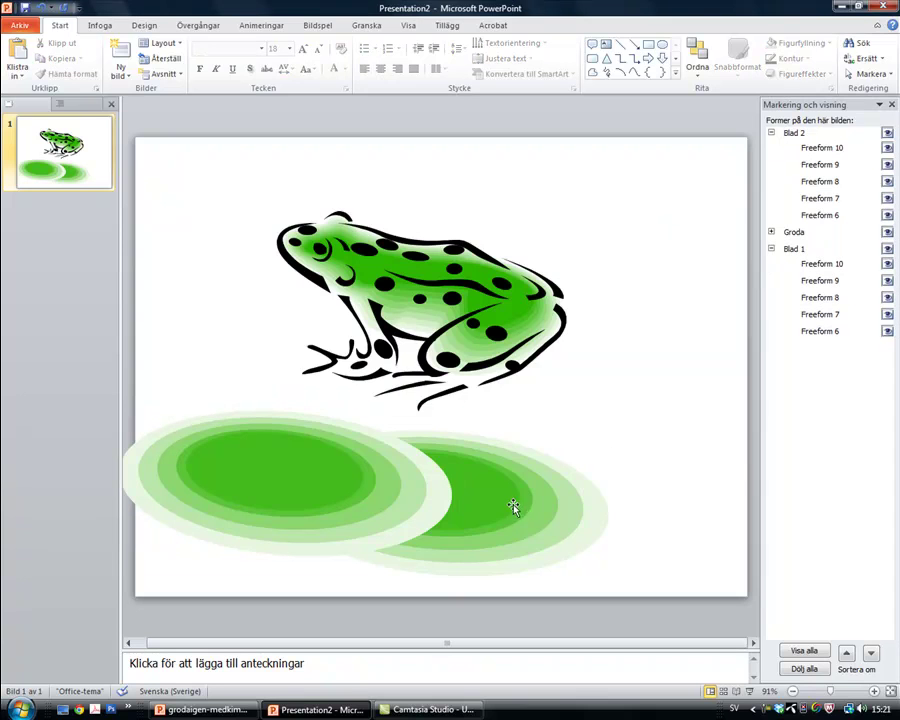
Shrink both lily pads and spread them apart to the left and right sides.
left_click_drag(546, 468, 678, 466)
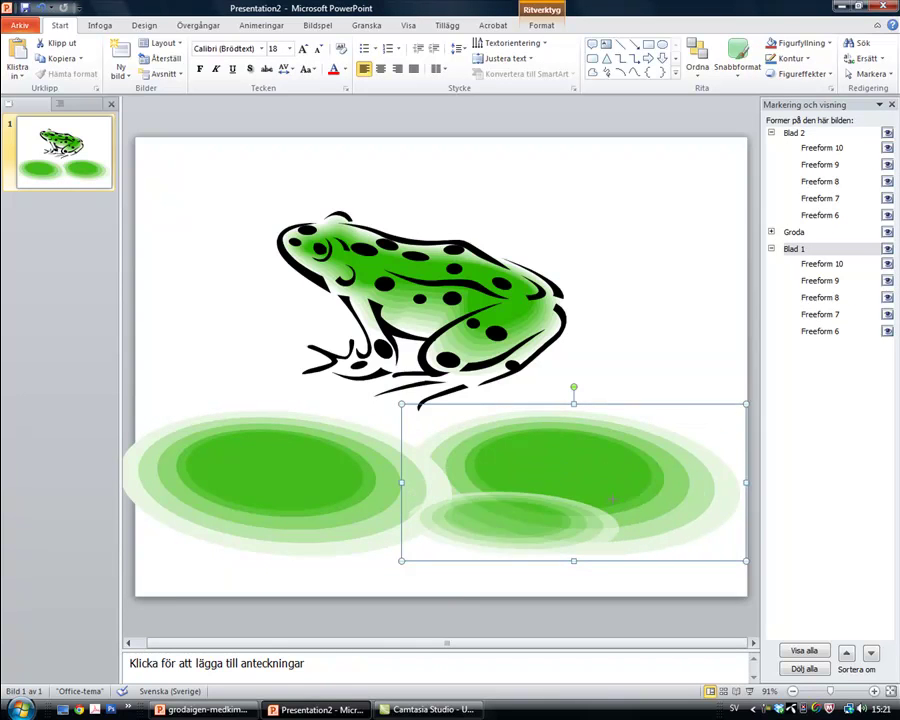
left_click_drag(745, 402, 615, 495)
left_click_drag(527, 528, 633, 489)
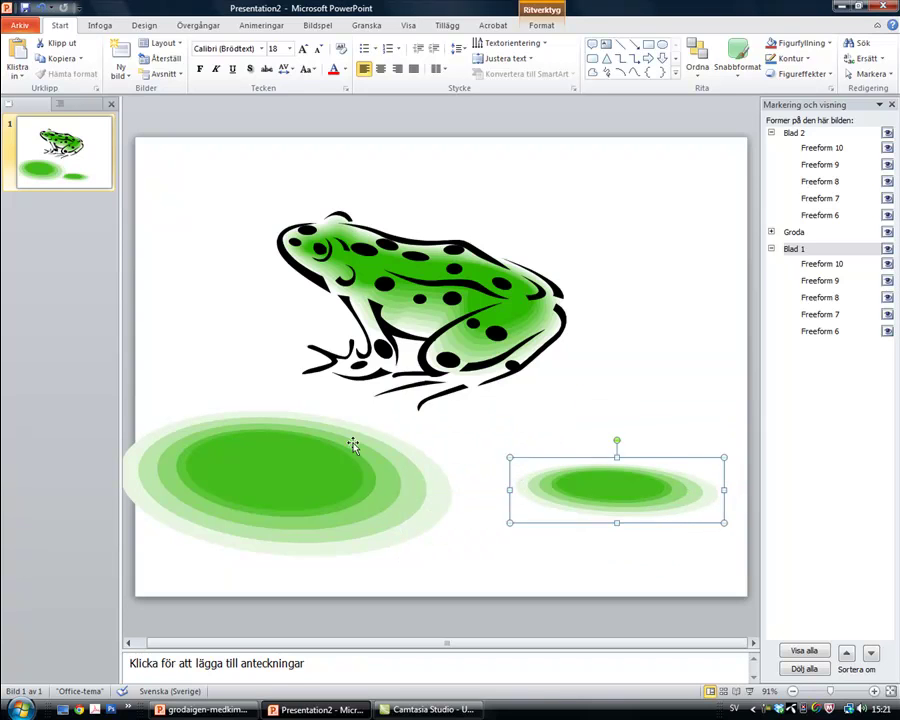
left_click(408, 460)
mouse_move(457, 404)
left_mouse_down()
mouse_move(322, 466)
mouse_move(404, 490)
left_mouse_up()
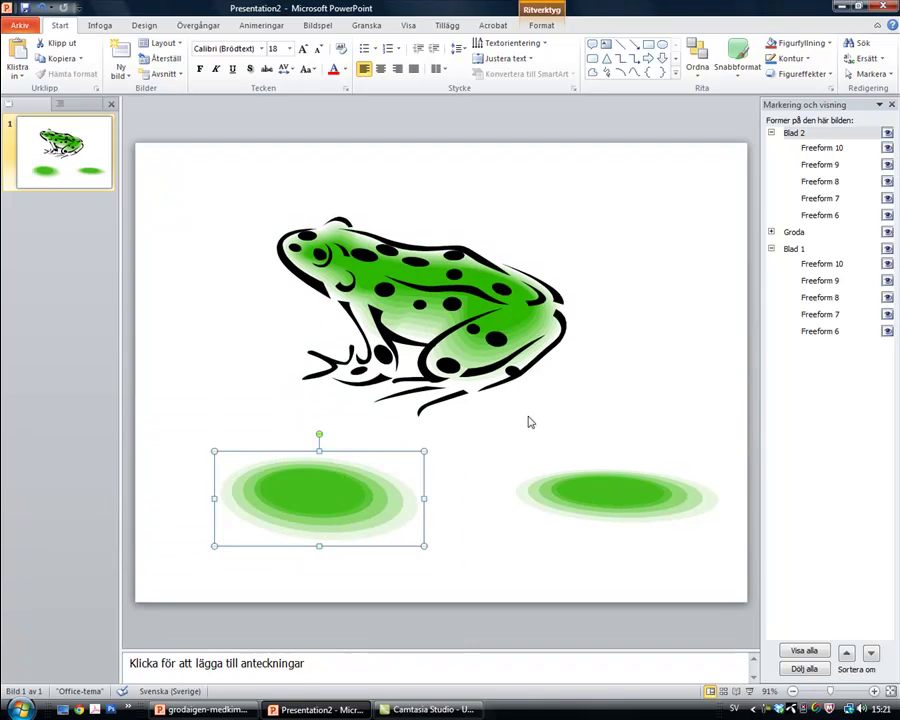
Shrink the frog and place it on the right lily pad.
left_click(497, 332)
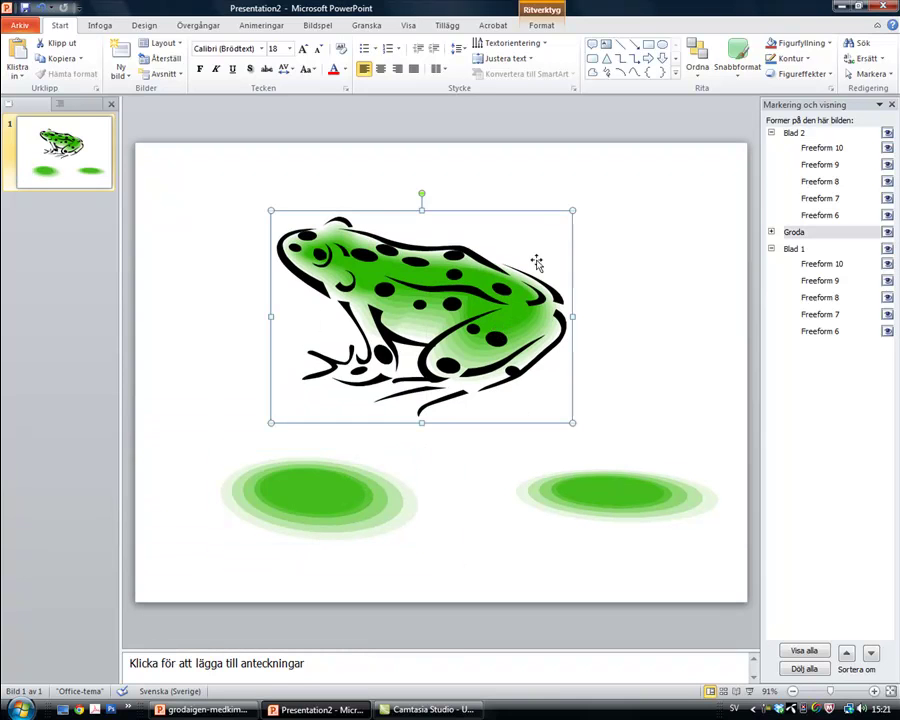
left_click_drag(572, 210, 376, 340)
left_click_drag(344, 387, 619, 464)
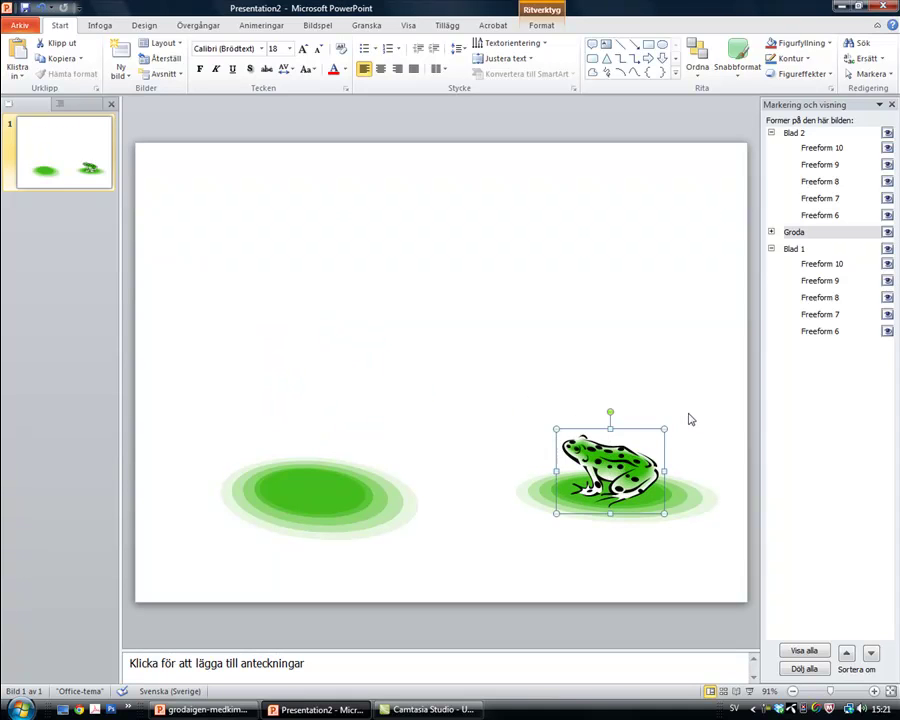
Check each lily pad in the shapes list, then close the selection pane.
left_click(679, 497)
left_click(352, 496)
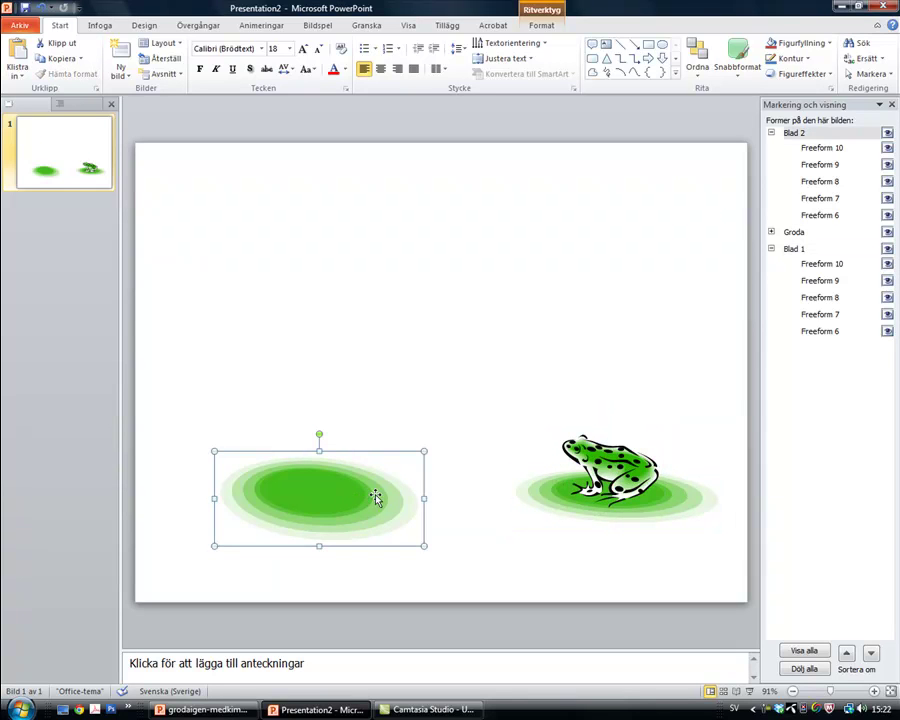
left_click(893, 105)
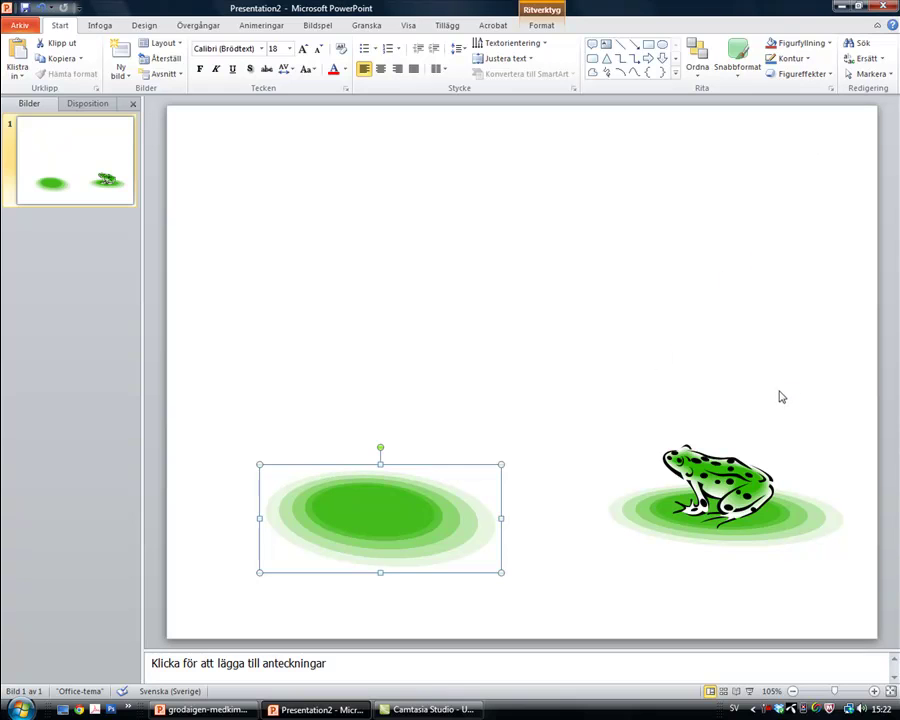
Add the Tår (teardrop) motion path from Fler rörelsebanor to the frog.
left_click(700, 472)
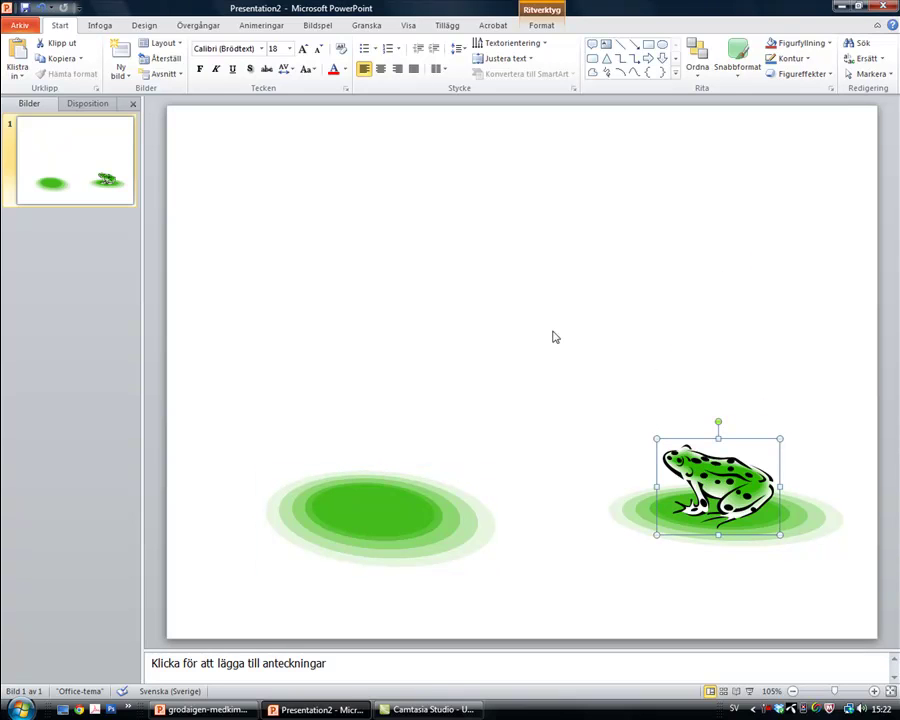
left_click(265, 28)
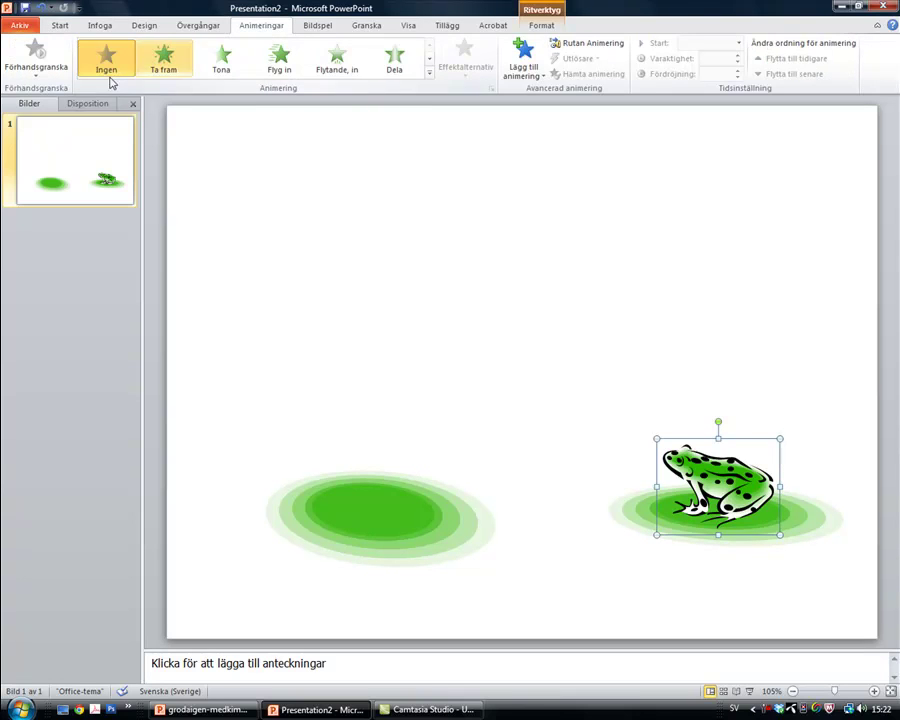
left_click(543, 80)
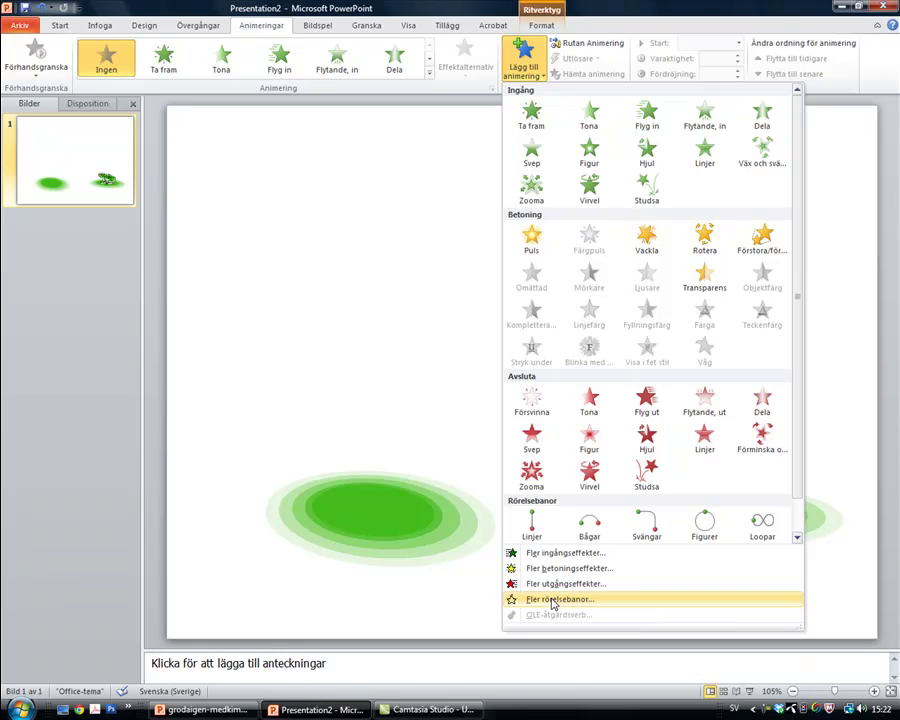
left_click(552, 600)
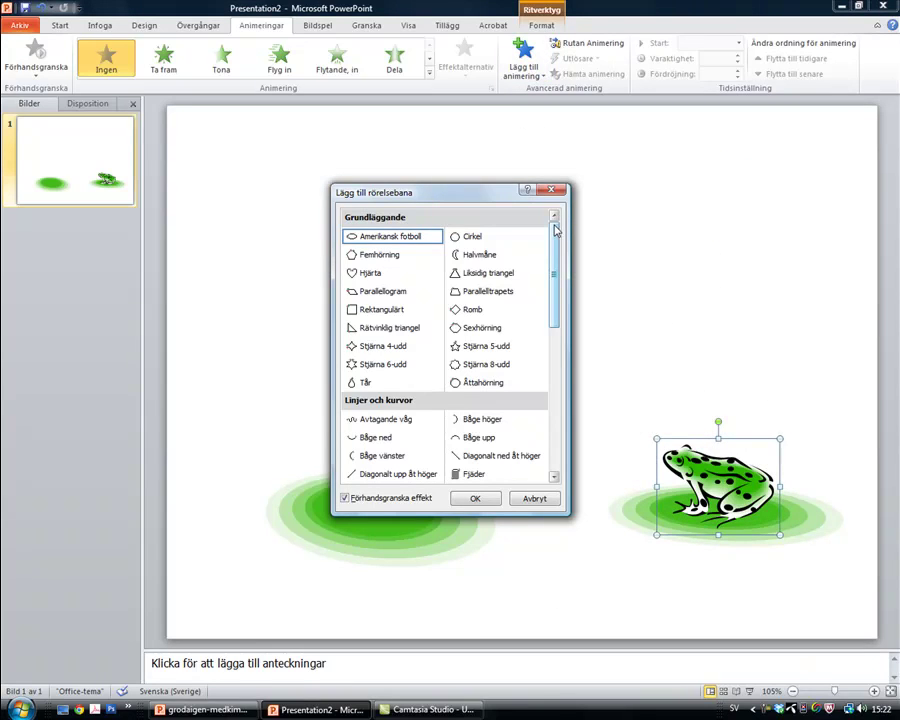
scroll(556, 230, "down", 1)
scroll(425, 254, "up", 1)
left_click(389, 258)
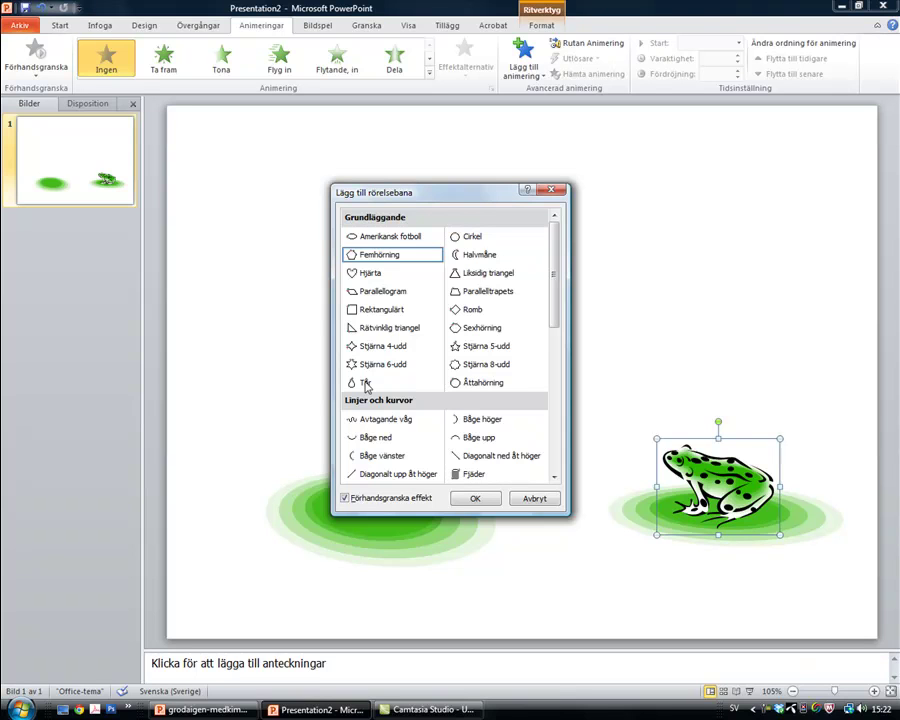
left_click(366, 386)
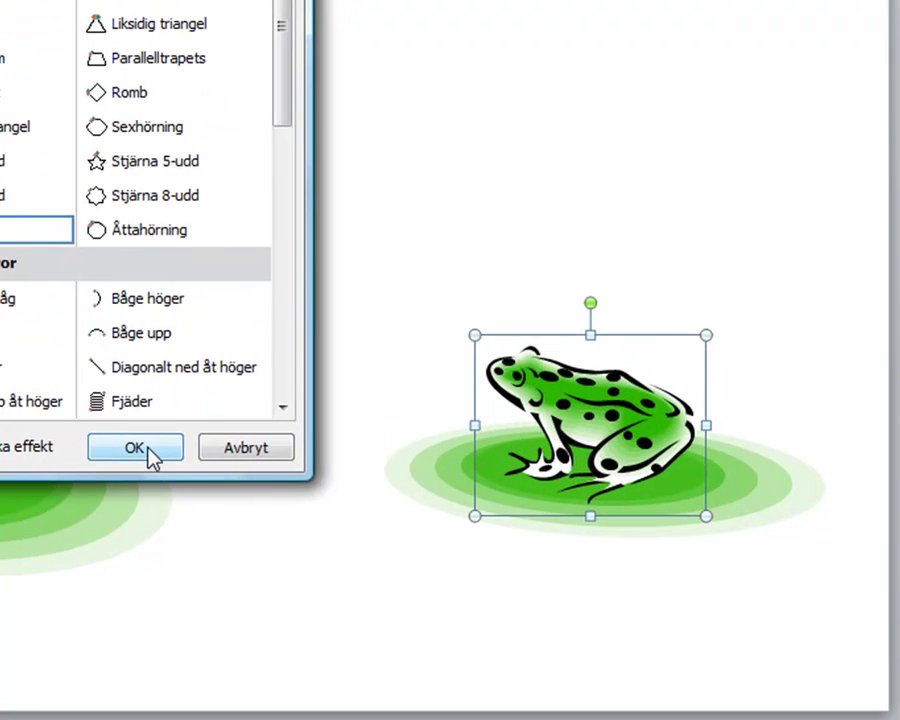
left_click(150, 452)
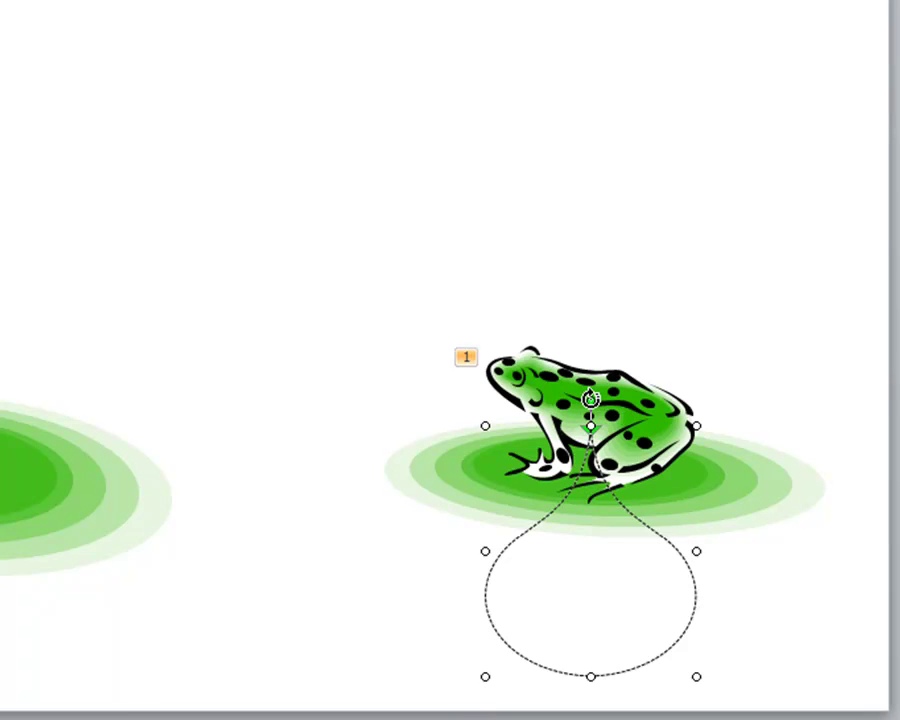
Rotate the frog's teardrop motion path so it loops upward above the frog, then preview it.
left_click_drag(590, 400, 593, 665)
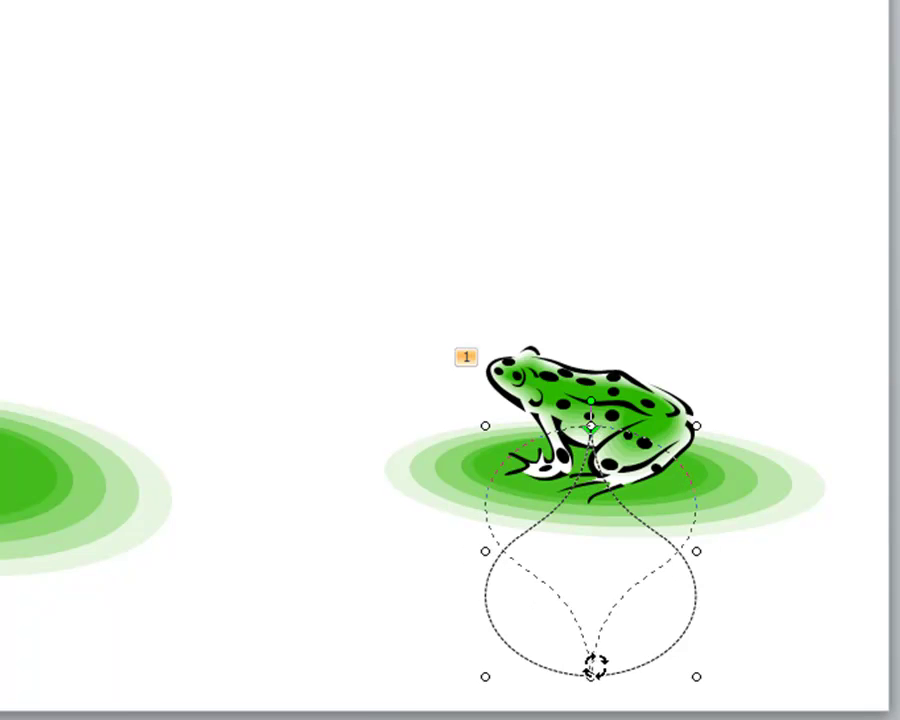
mouse_move(593, 665)
left_mouse_down()
mouse_move(603, 668)
mouse_move(588, 703)
mouse_move(603, 694)
mouse_move(592, 428)
left_mouse_up()
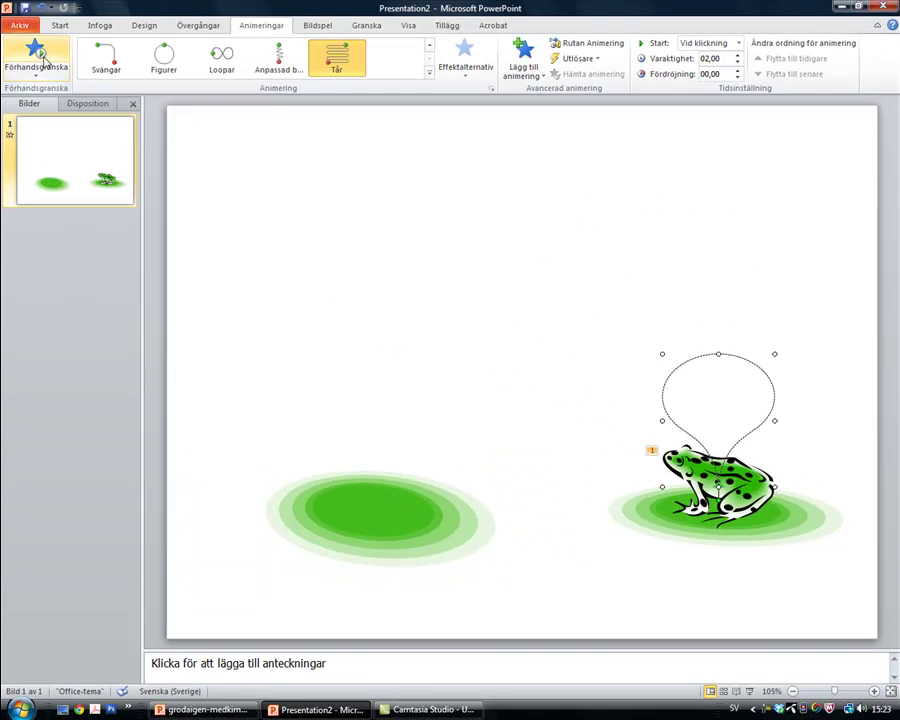
left_click(36, 52)
Reverse the teardrop path's direction, raise its top point and tighten its curve handle, then preview.
left_click(467, 81)
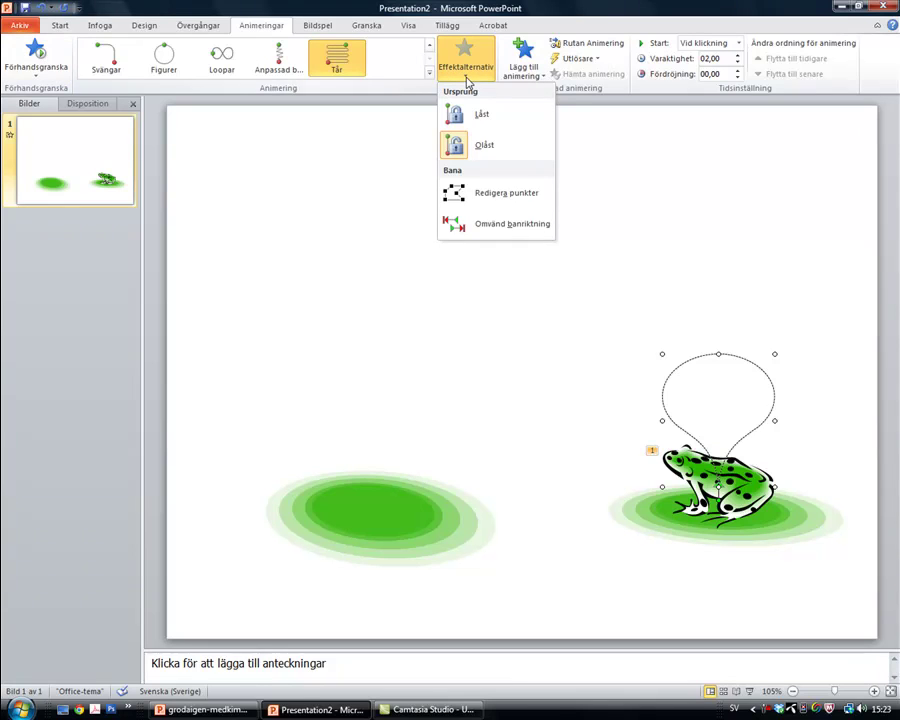
left_click(461, 225)
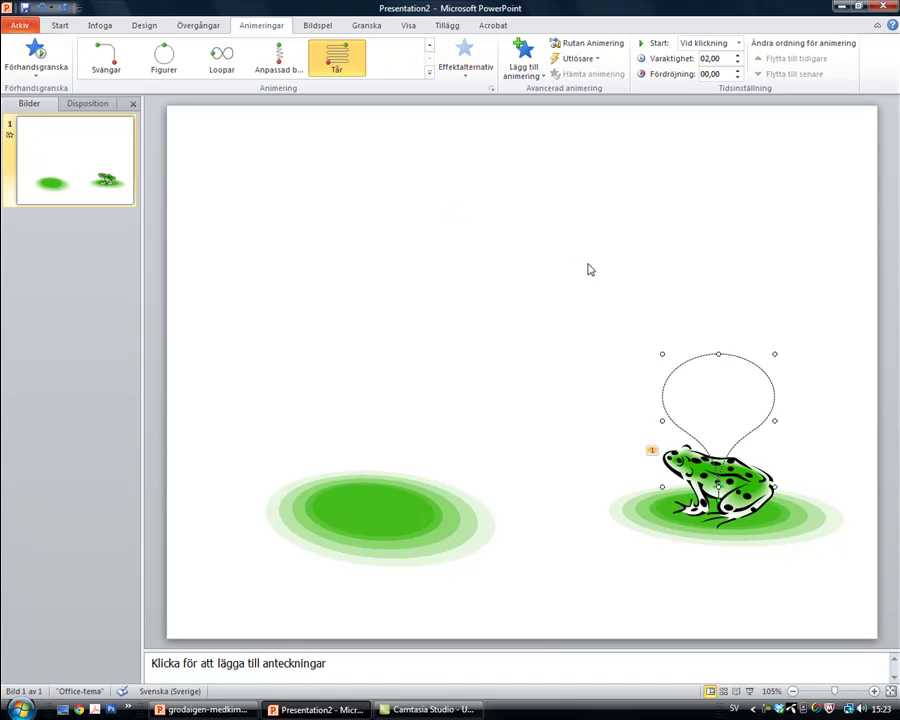
left_click(466, 80)
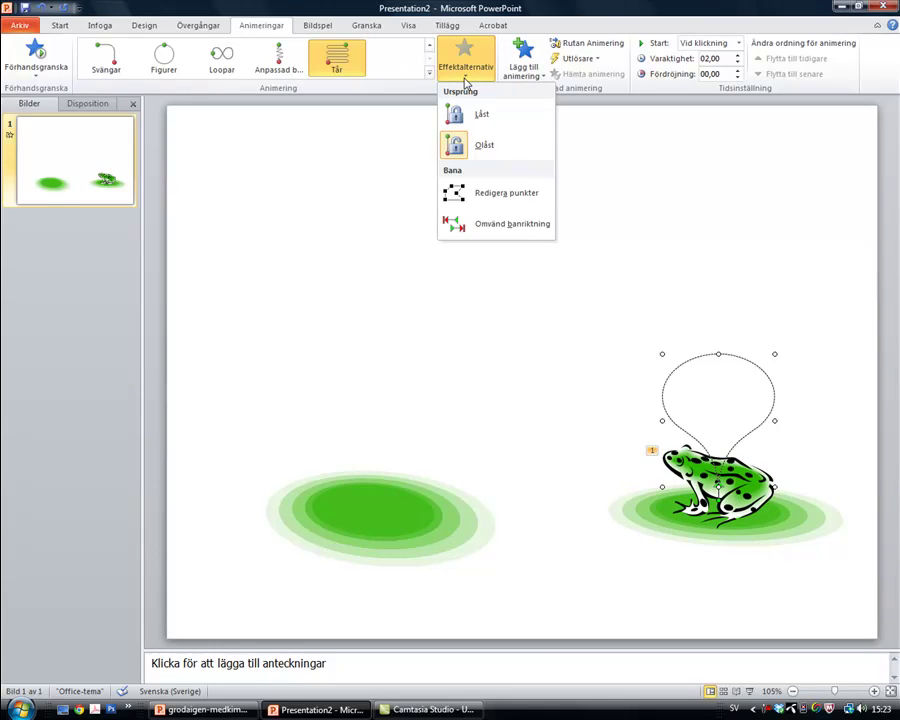
left_click(458, 195)
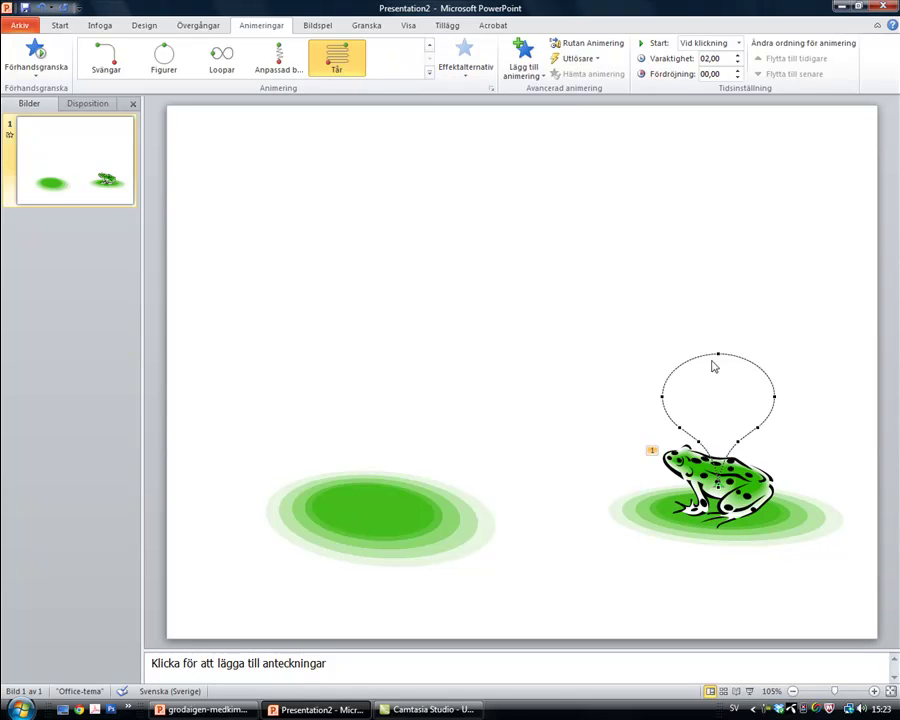
left_click_drag(718, 354, 716, 312)
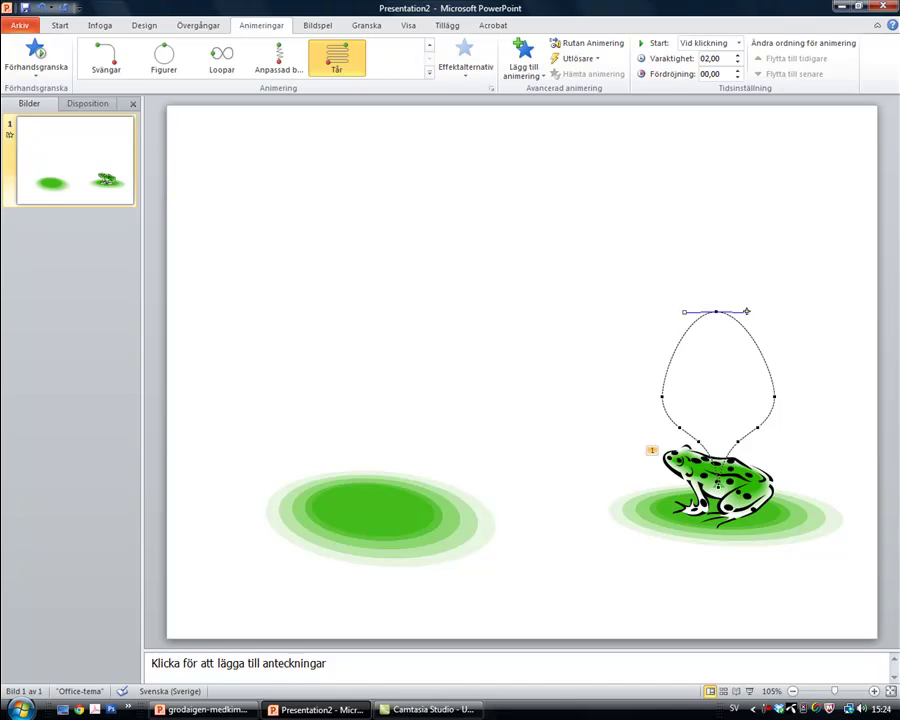
left_click_drag(745, 312, 703, 312)
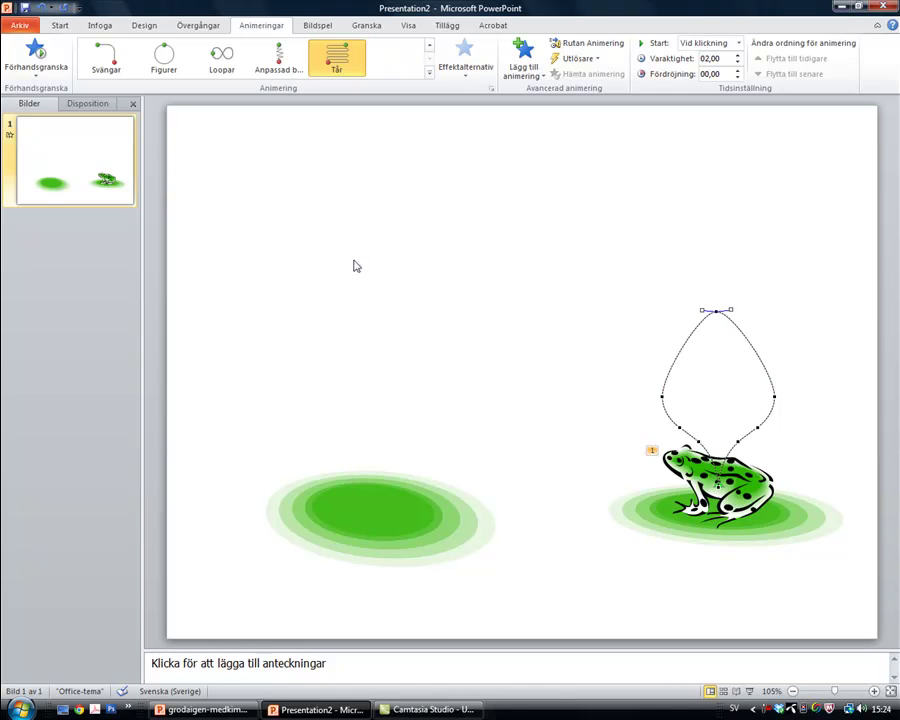
left_click(35, 52)
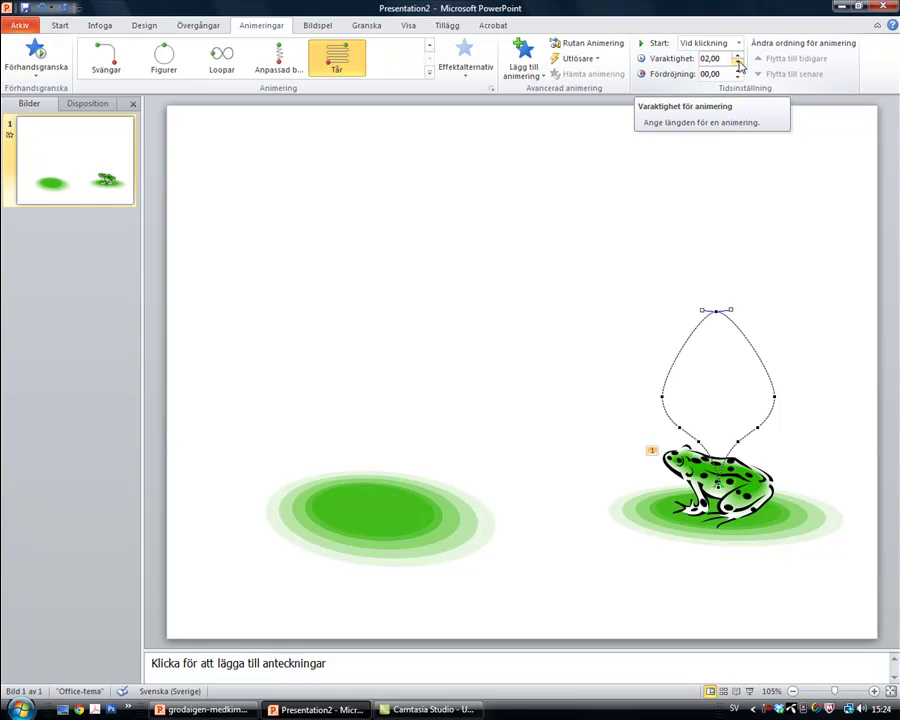
Shorten the frog's jump duration to 01,50 seconds and preview it.
left_click(738, 63)
left_click(738, 63)
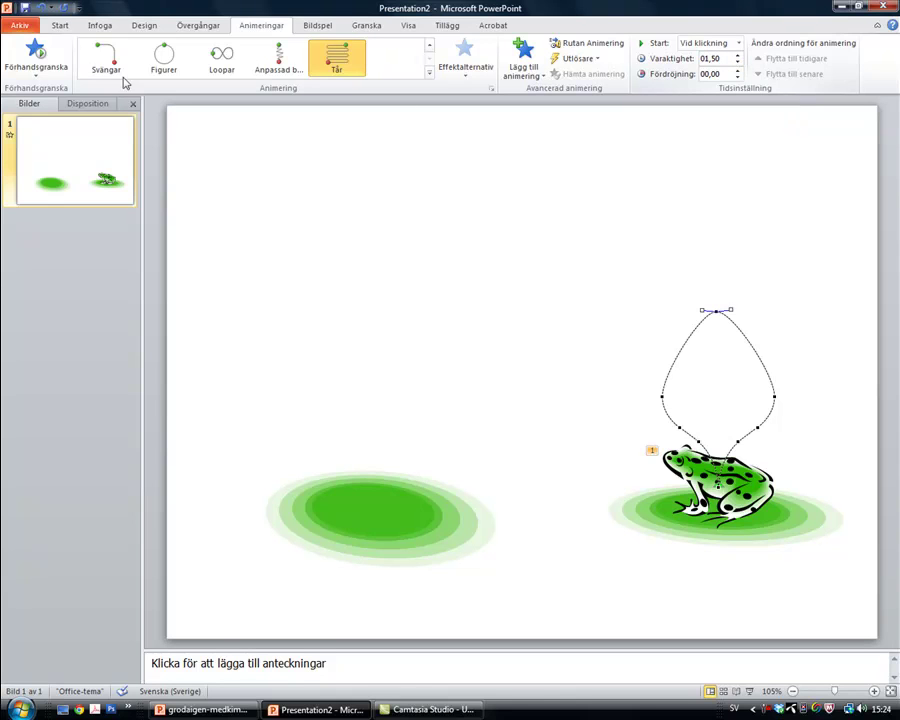
left_click(38, 56)
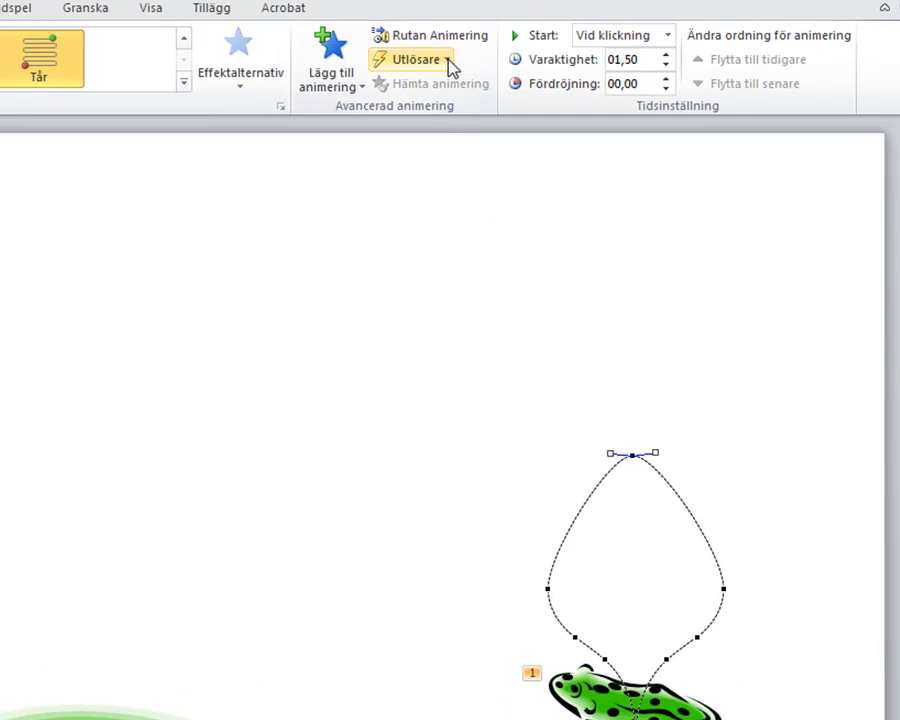
Set the jump to start only when the Groda frog is clicked.
left_click(447, 62)
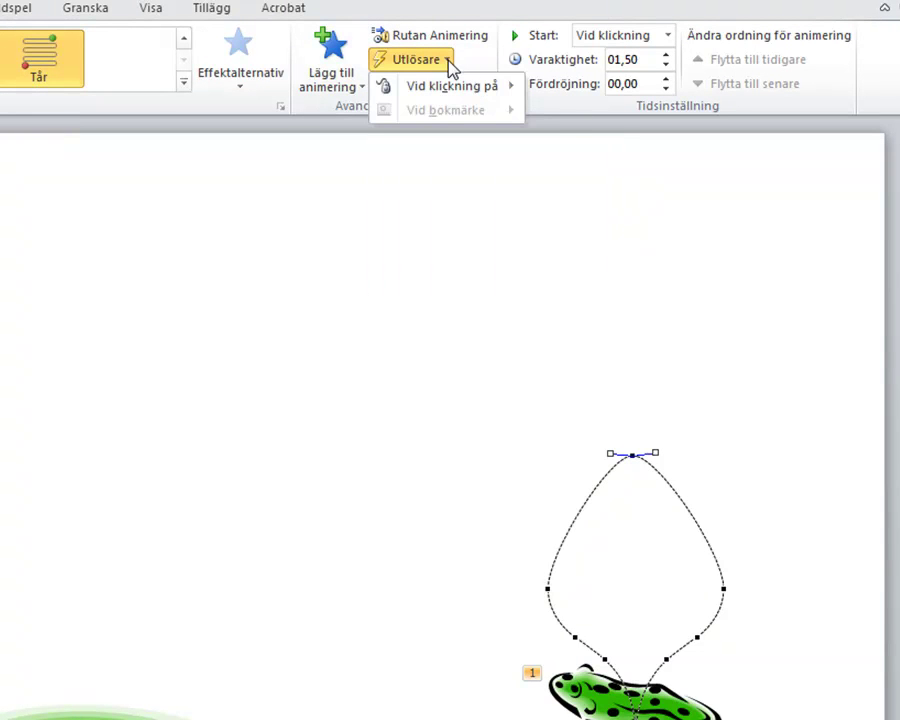
mouse_move(451, 79)
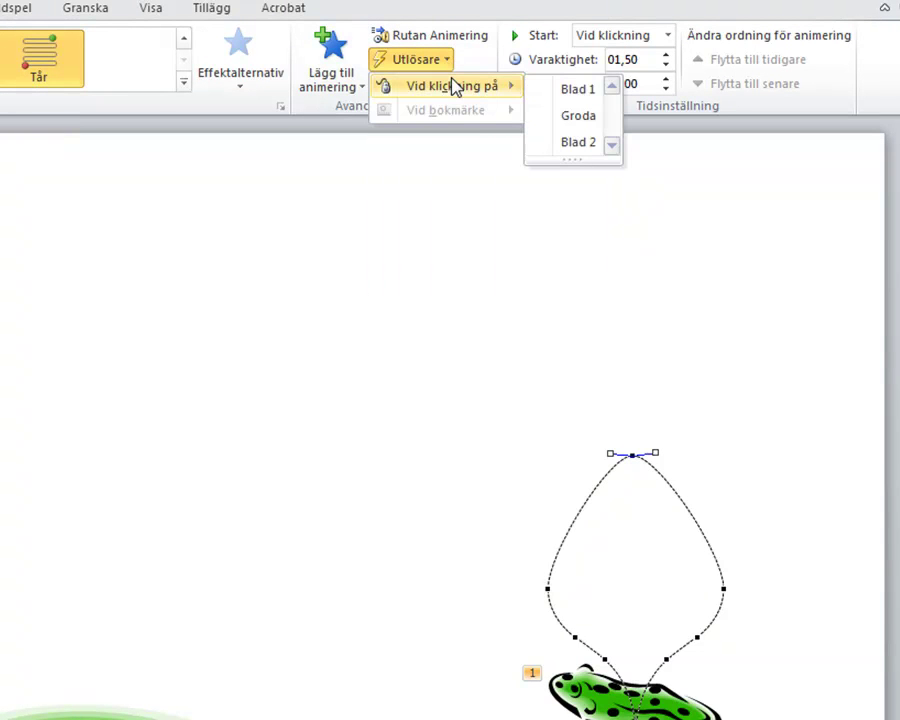
left_click(580, 118)
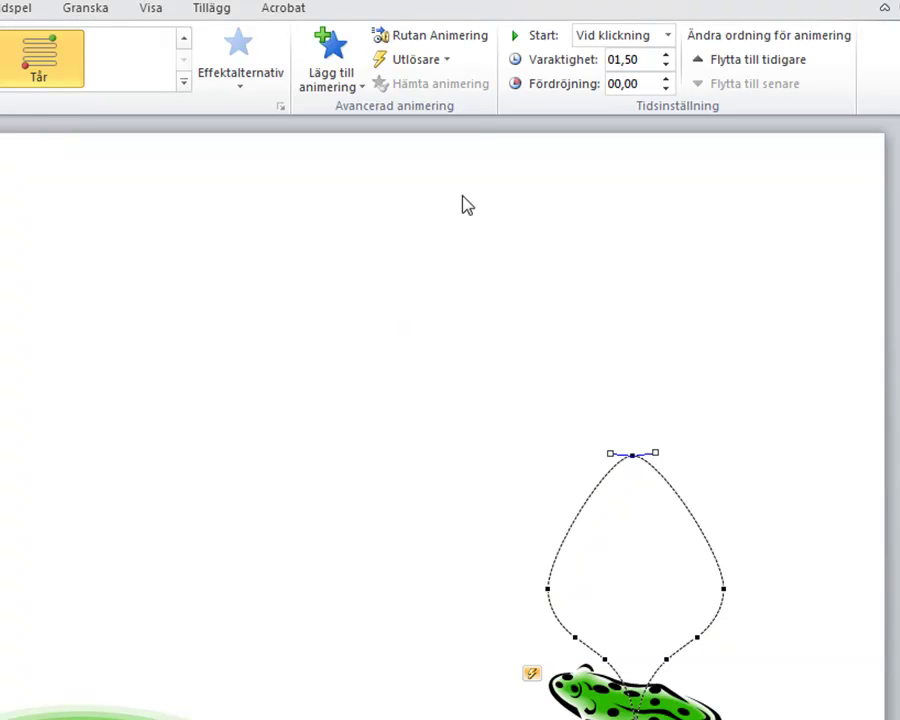
Open the Animation Pane and turn off point editing on the teardrop path.
left_click(436, 47)
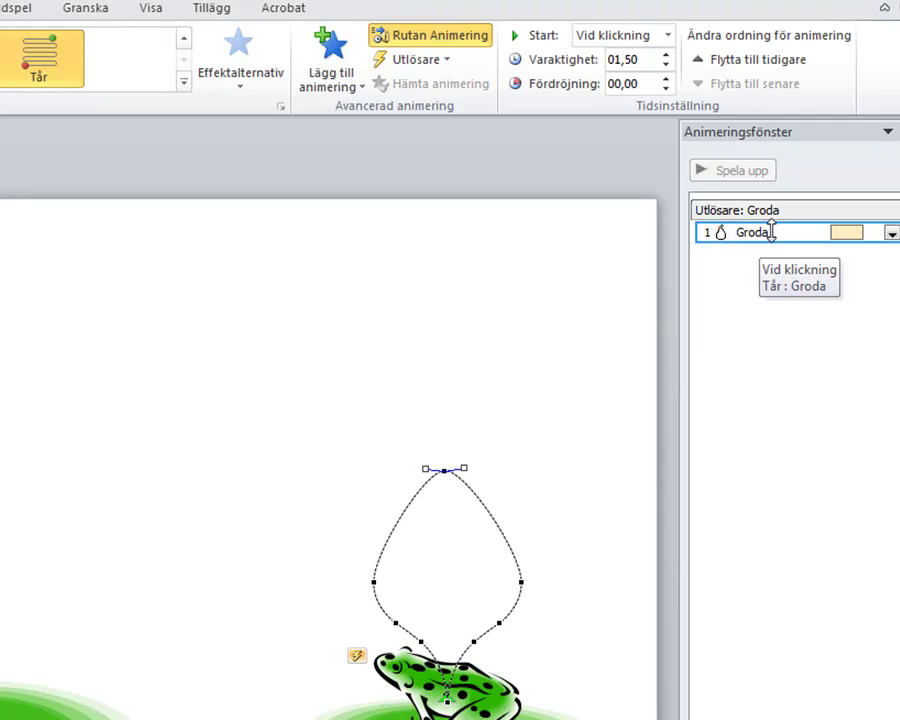
left_click(242, 93)
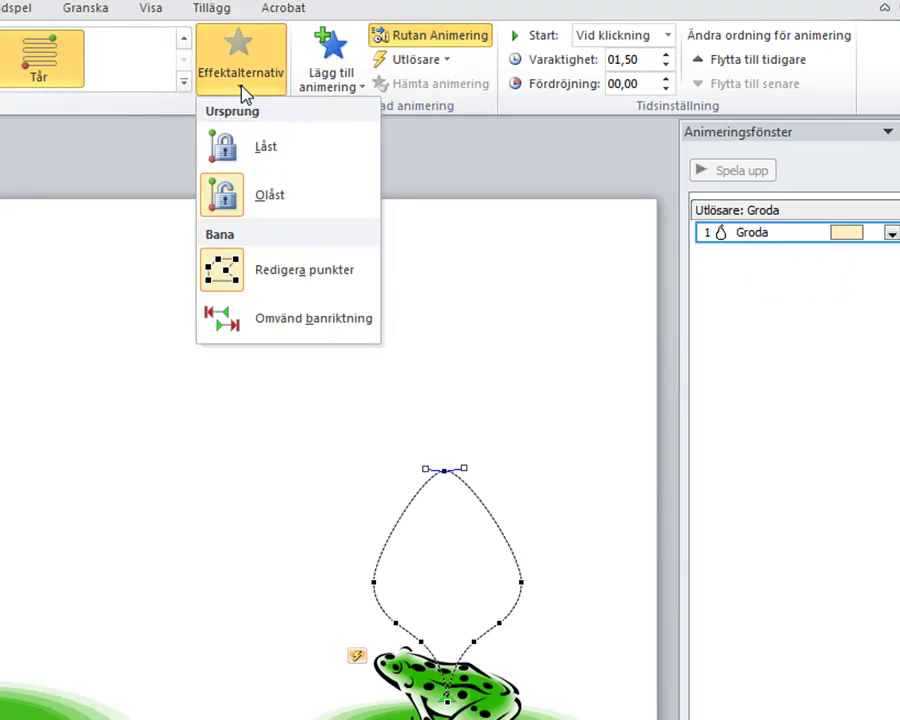
left_click(416, 281)
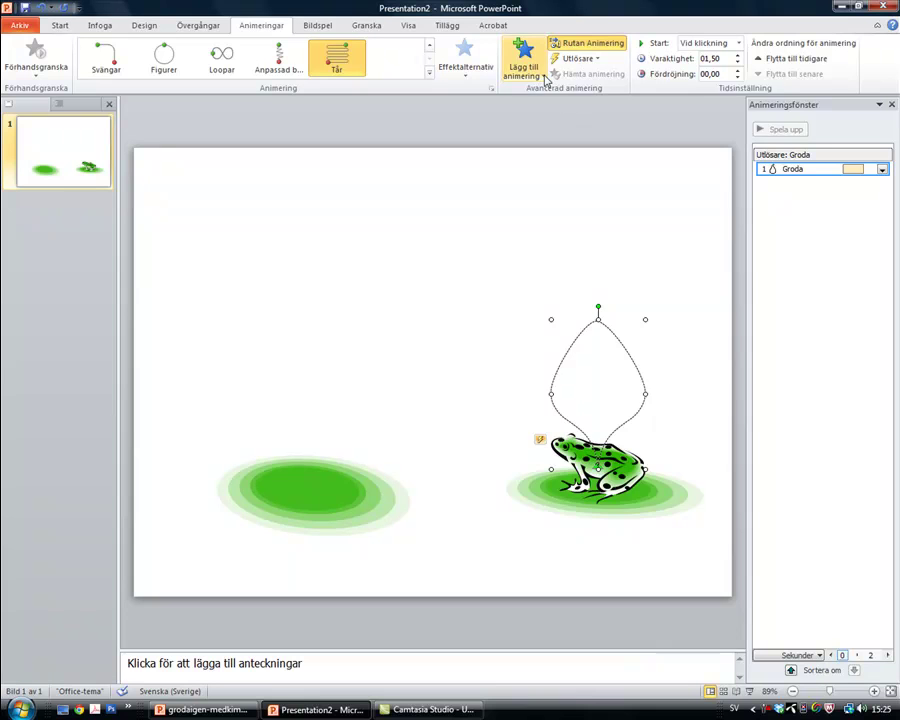
Add an arc motion path to the frog, flip it upward and place it toward the left lily pad.
left_click(545, 78)
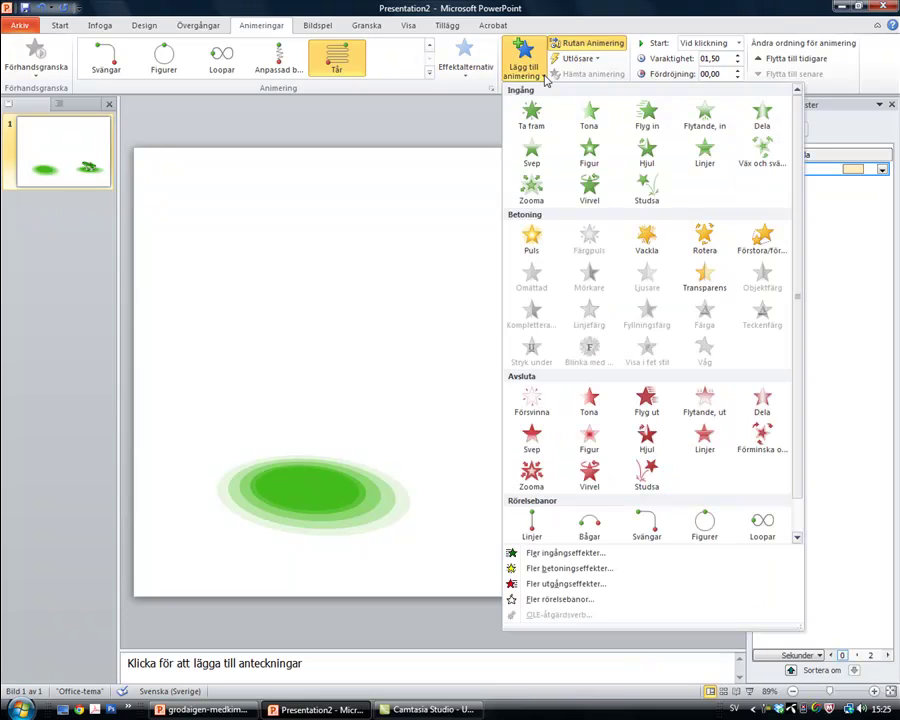
left_click(595, 528)
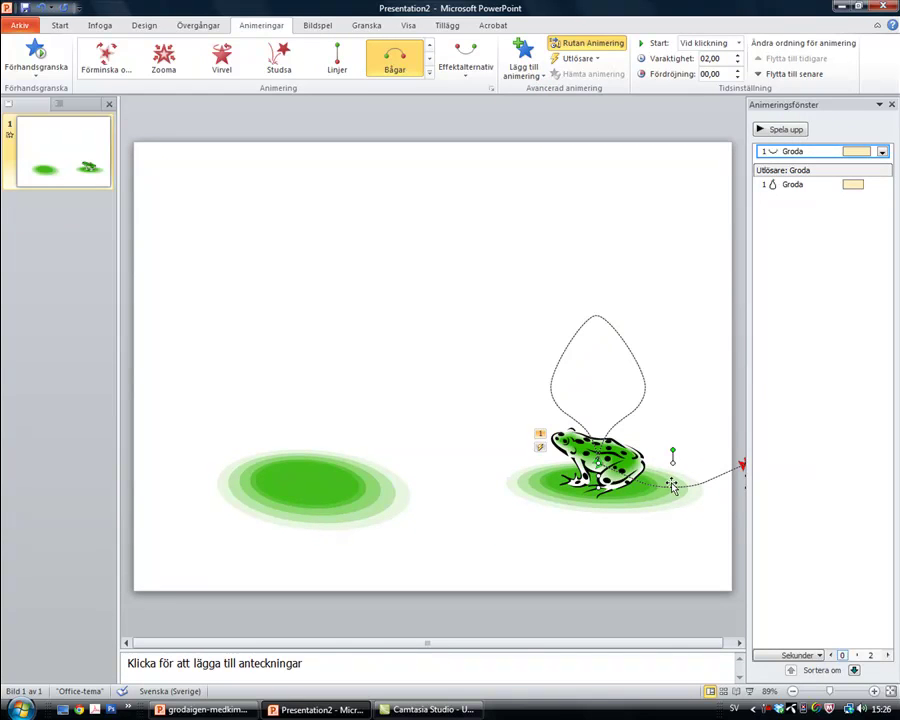
left_click(668, 483)
left_click(726, 472)
left_click_drag(726, 470, 534, 470)
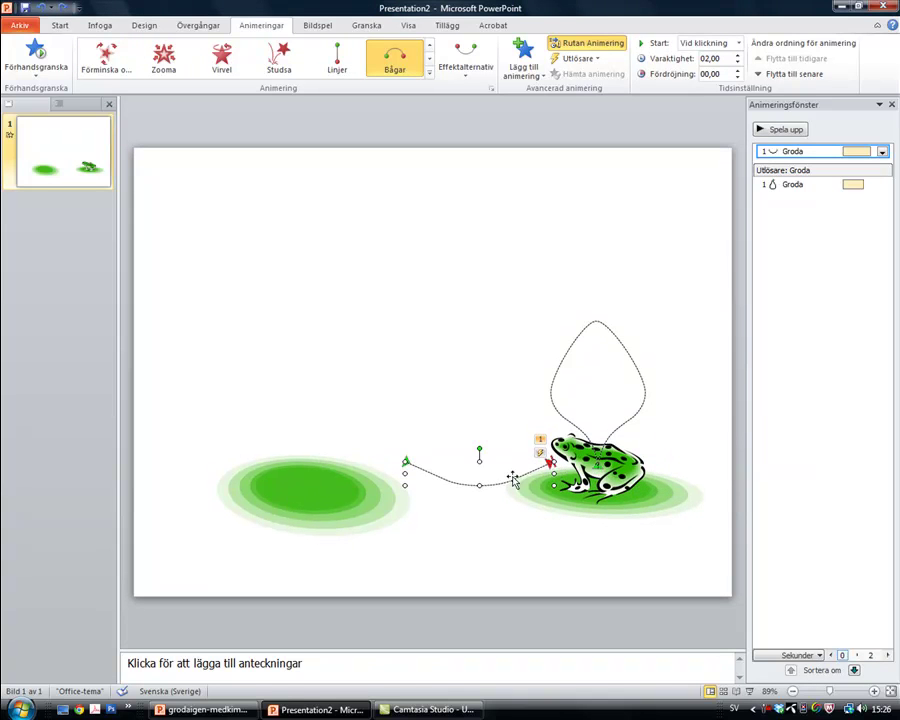
left_click_drag(479, 448, 485, 513)
left_click_drag(485, 513, 479, 521)
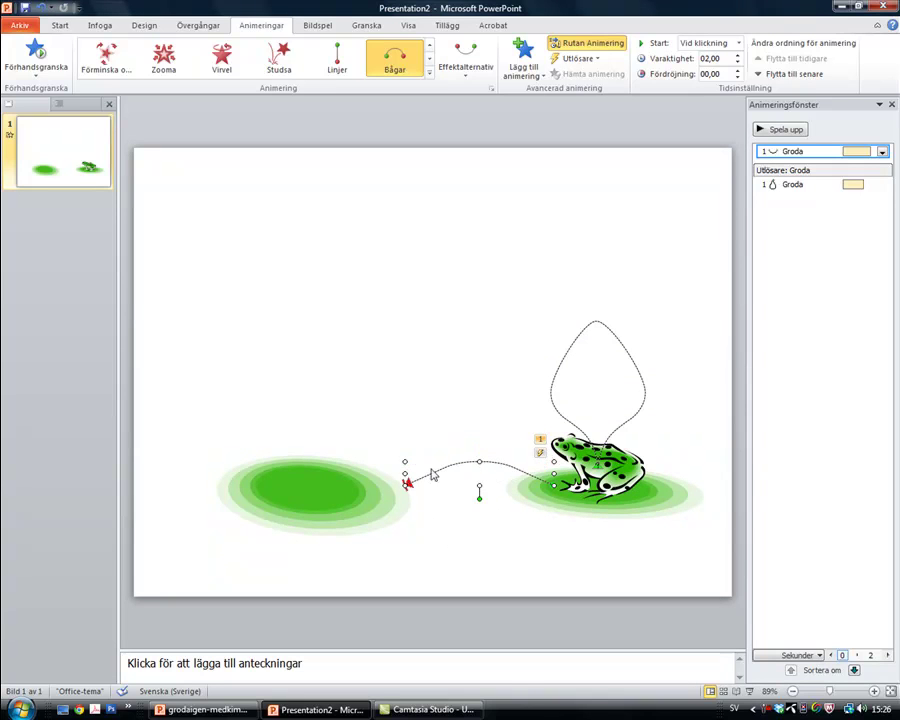
left_click_drag(406, 478, 340, 485)
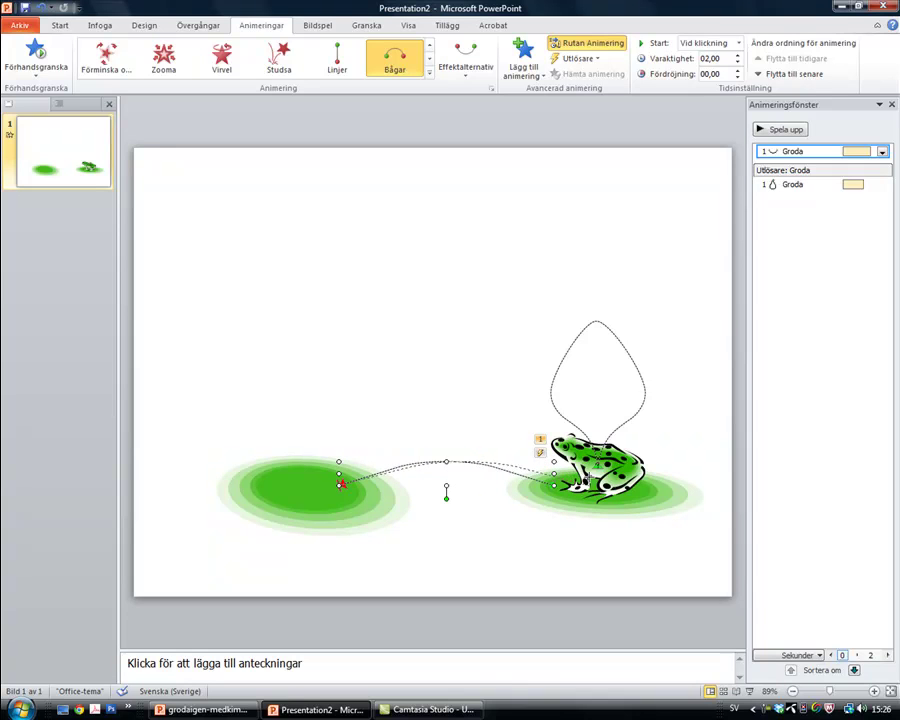
left_click_drag(546, 484, 474, 445)
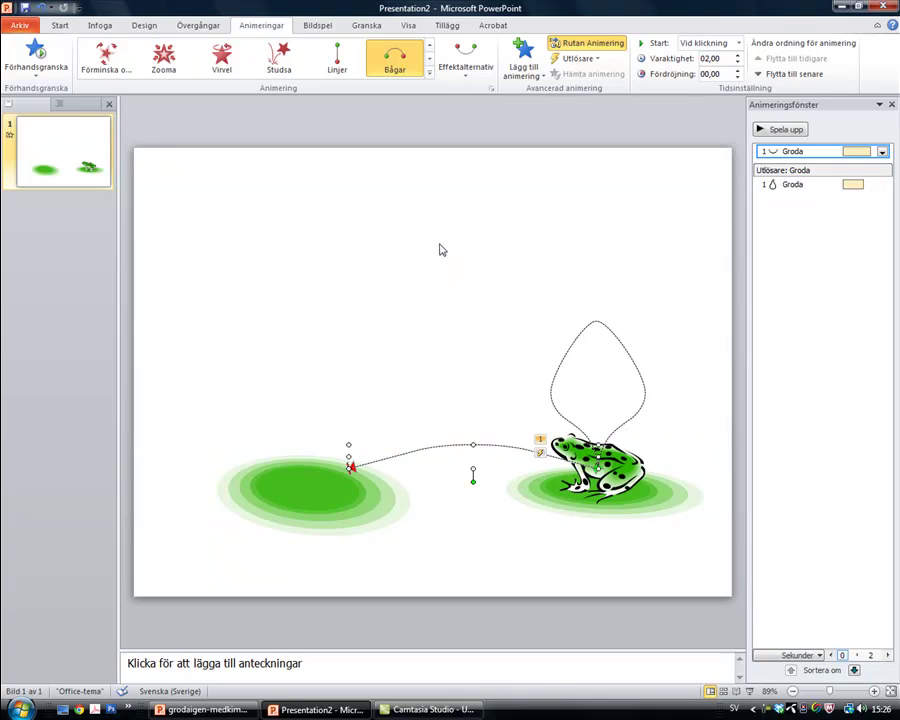
Edit the arc's points, raising its midpoint into a high arch and lifting its ends.
left_click(467, 74)
left_click(477, 343)
left_click_drag(474, 444, 467, 384)
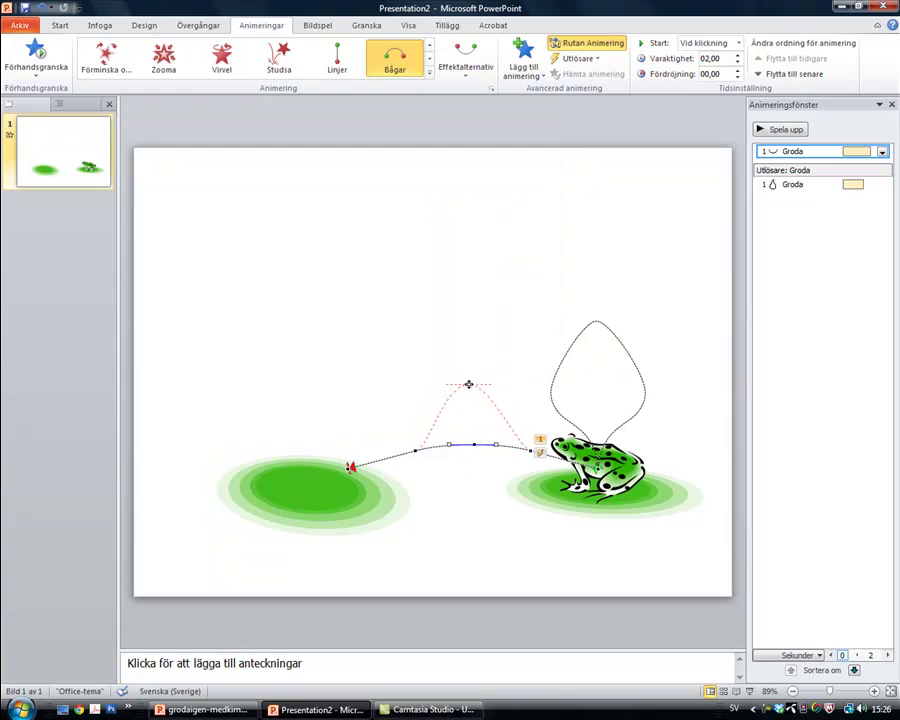
left_click_drag(415, 450, 403, 437)
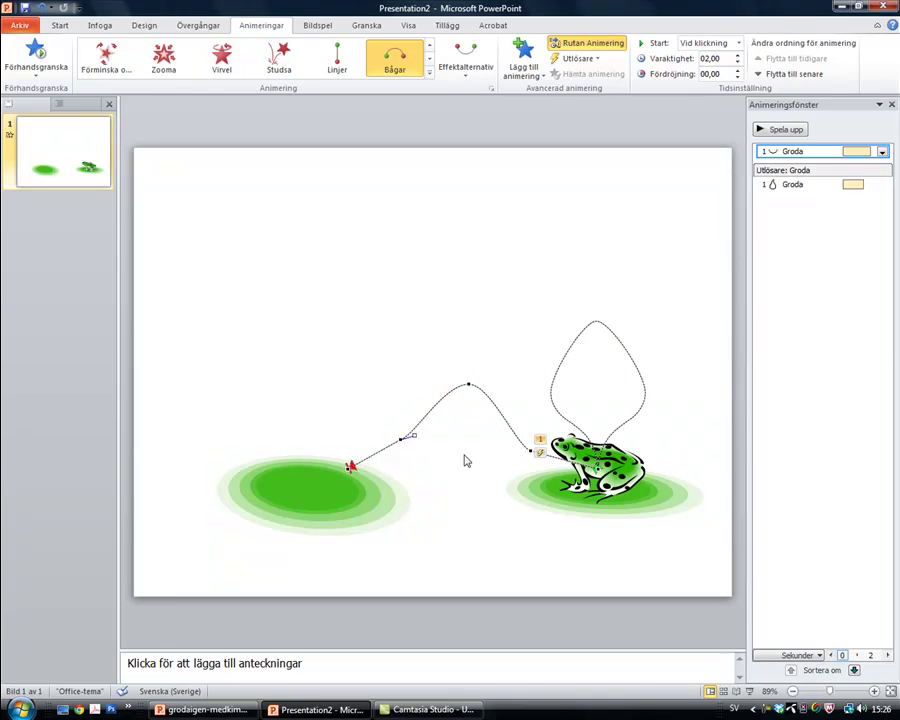
left_click_drag(530, 450, 537, 437)
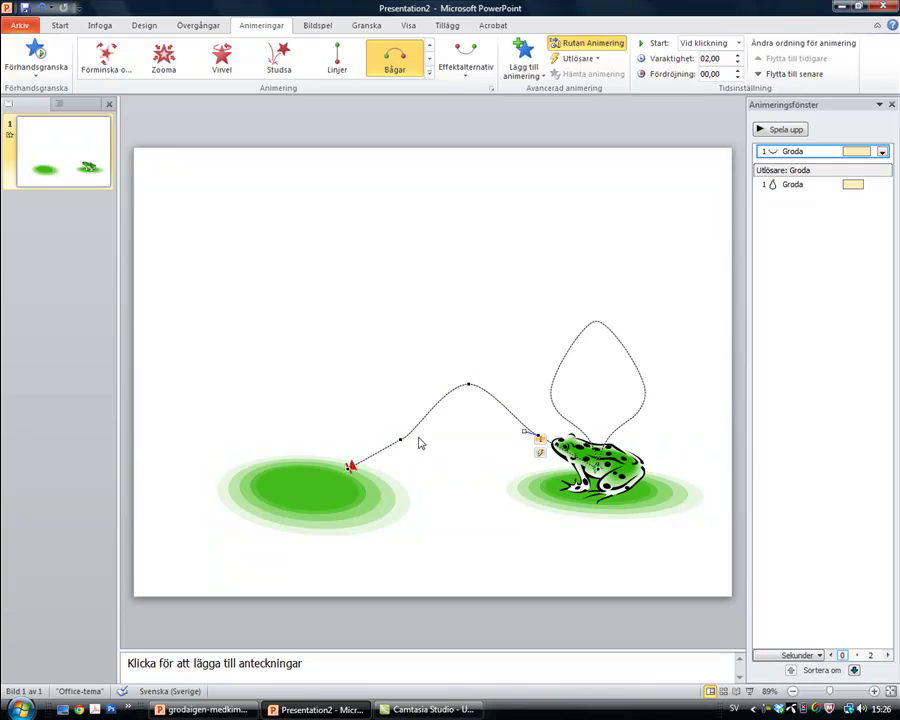
left_click(36, 56)
left_click(328, 496)
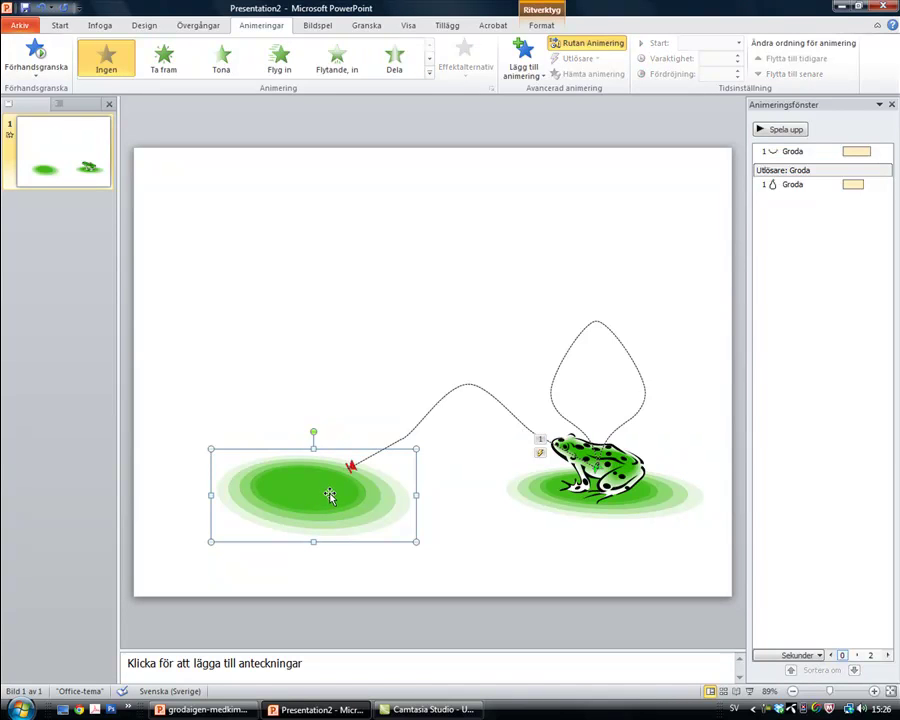
right_click(329, 493)
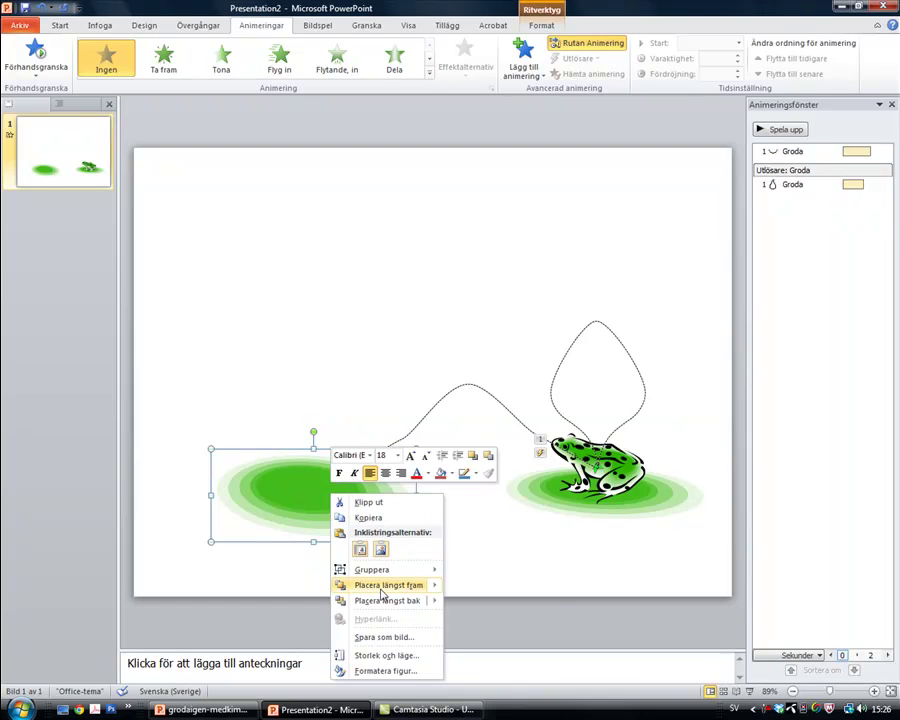
left_click(474, 598)
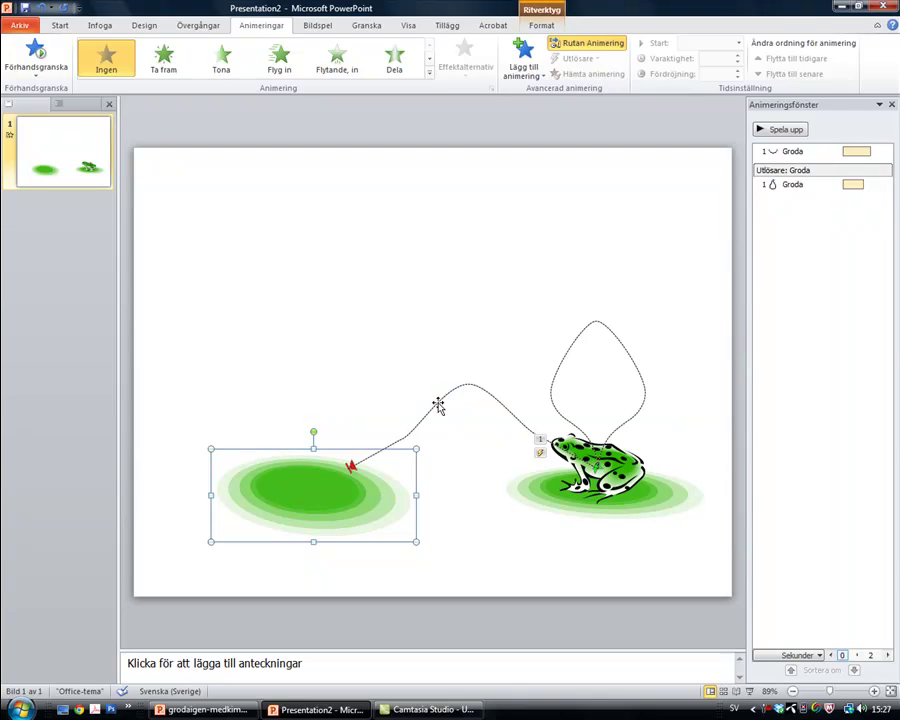
left_click(42, 57)
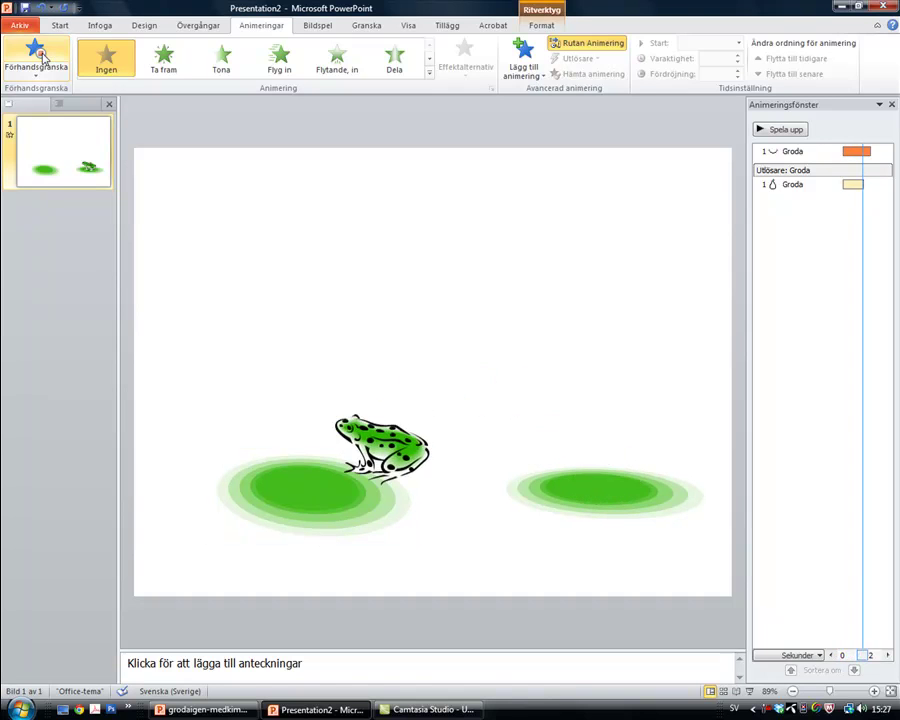
left_click(161, 356)
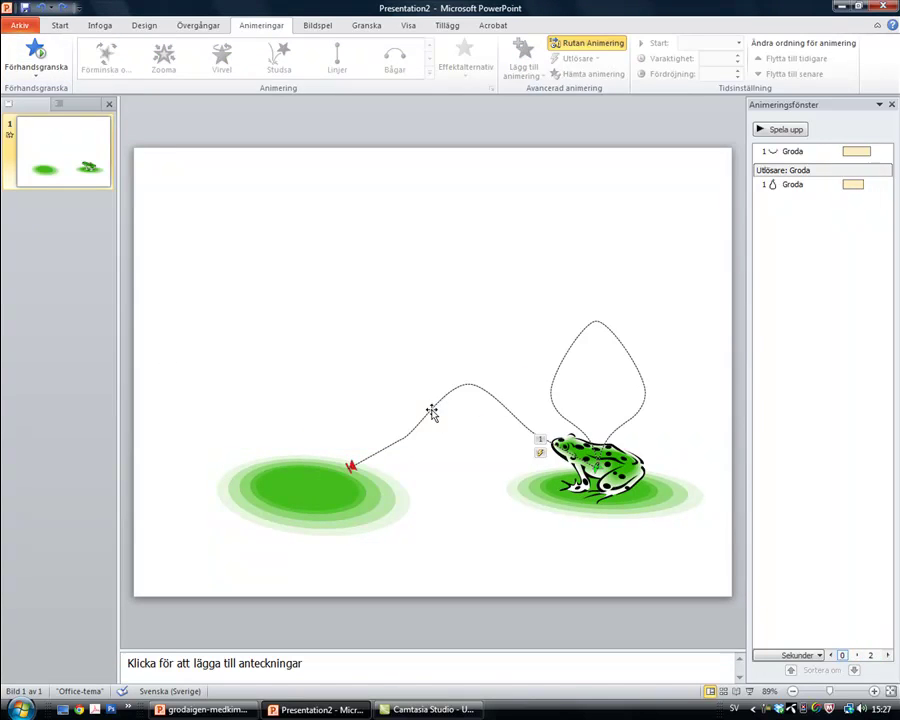
Move the arc path's end point to the centre of the left lily pad and preview.
left_click(432, 413)
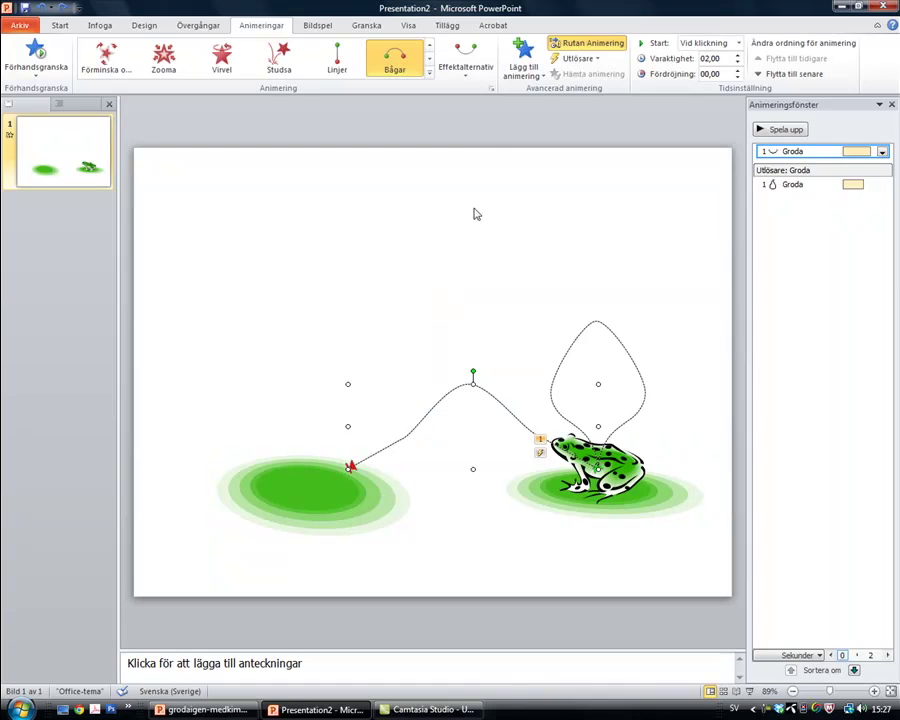
left_click(466, 75)
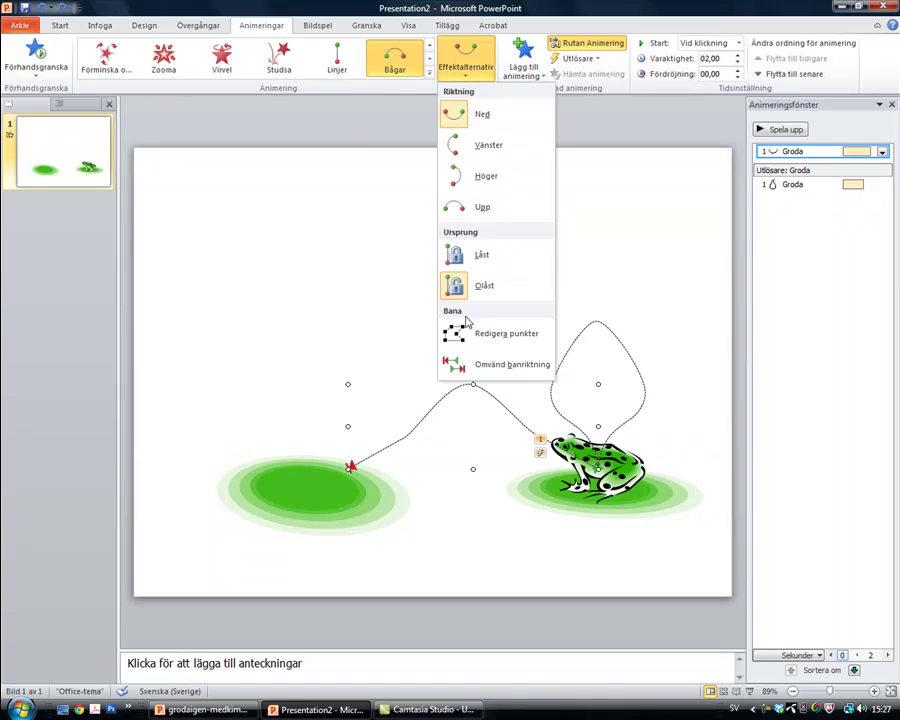
left_click(468, 333)
left_click_drag(348, 468, 317, 476)
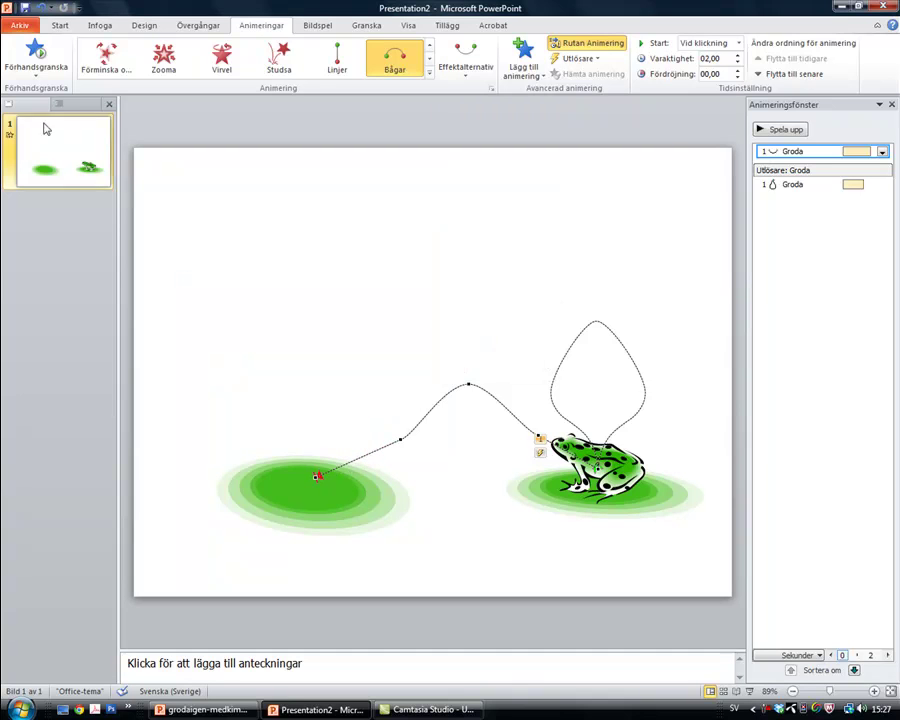
left_click(36, 55)
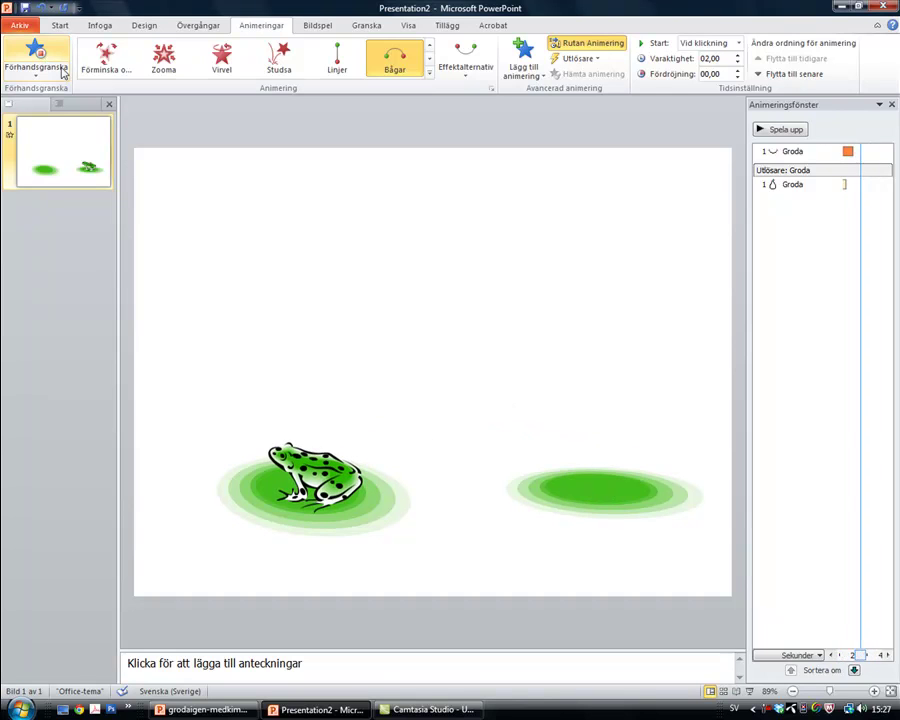
Reopen point editing on the arc path, then reselect the frog's arc motion path.
left_click(476, 86)
left_click(481, 338)
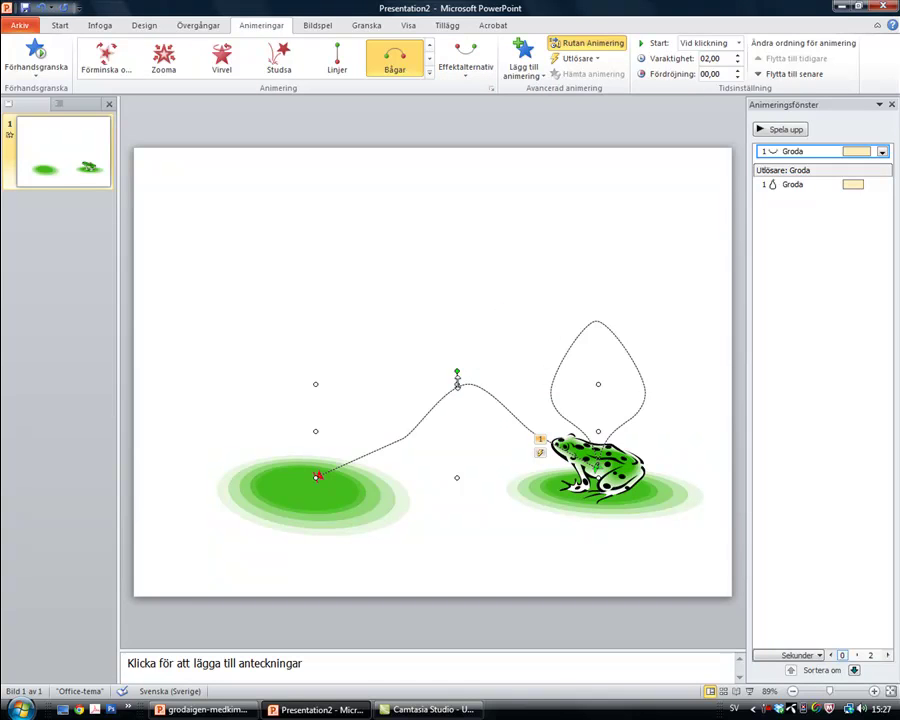
left_click(673, 488)
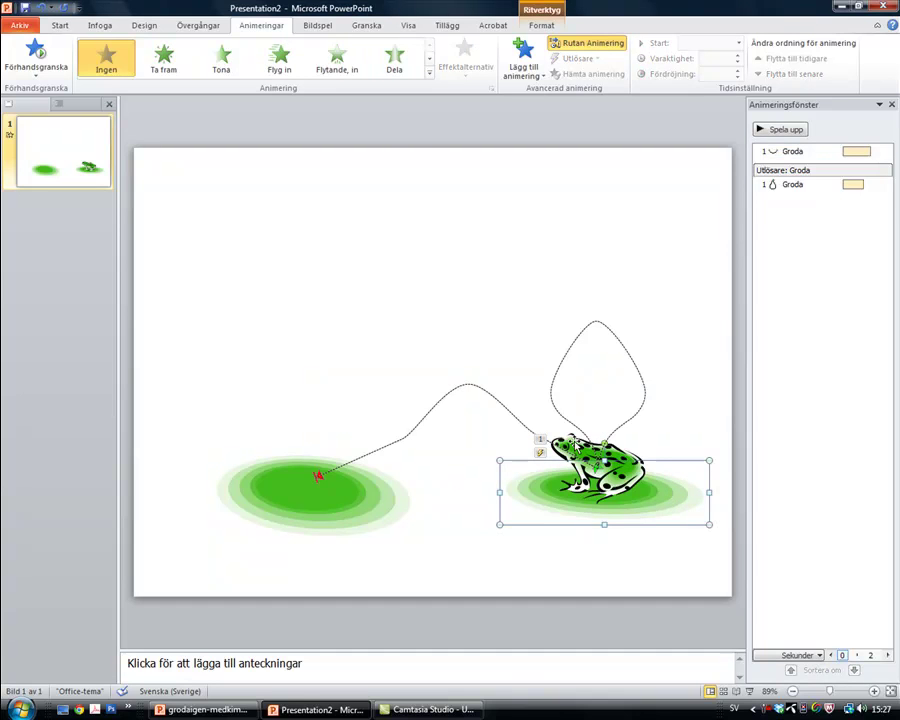
left_click(541, 439)
left_click(497, 403)
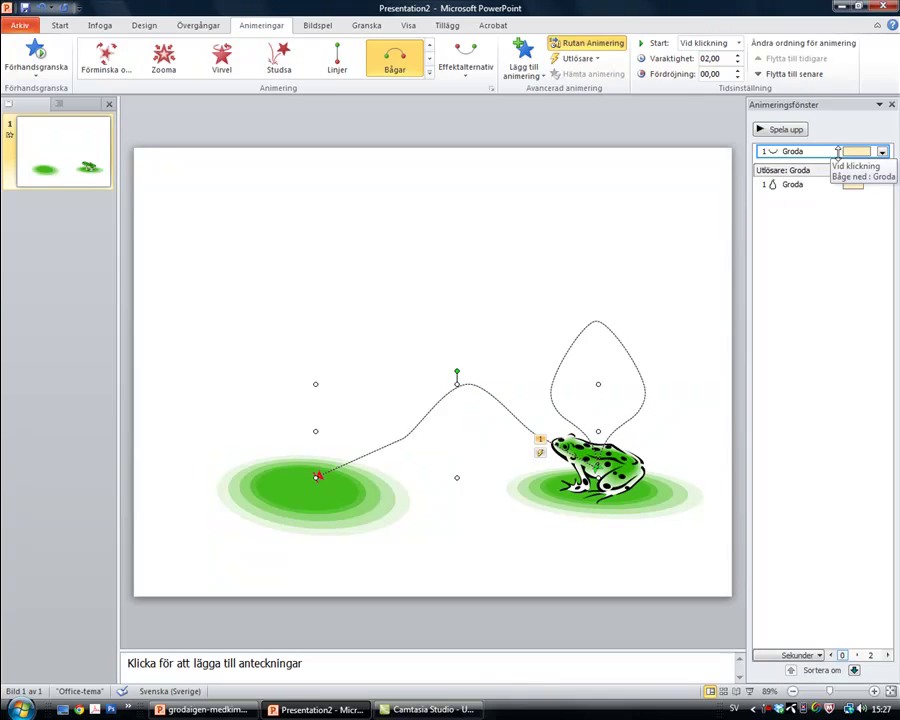
Set the arc jump to start on a click of Blad 1.
left_click(592, 59)
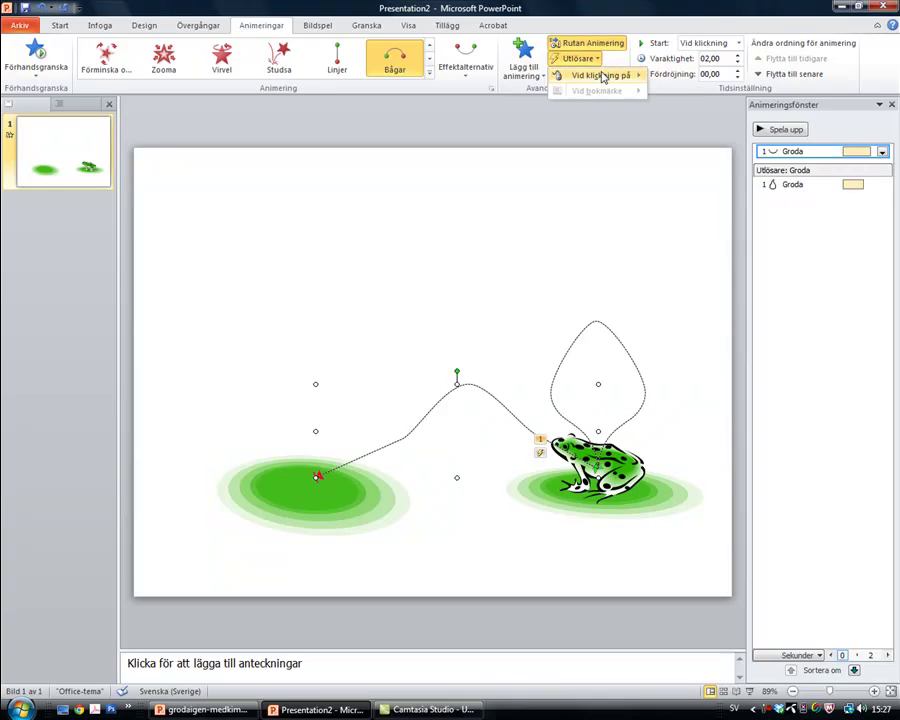
mouse_move(603, 77)
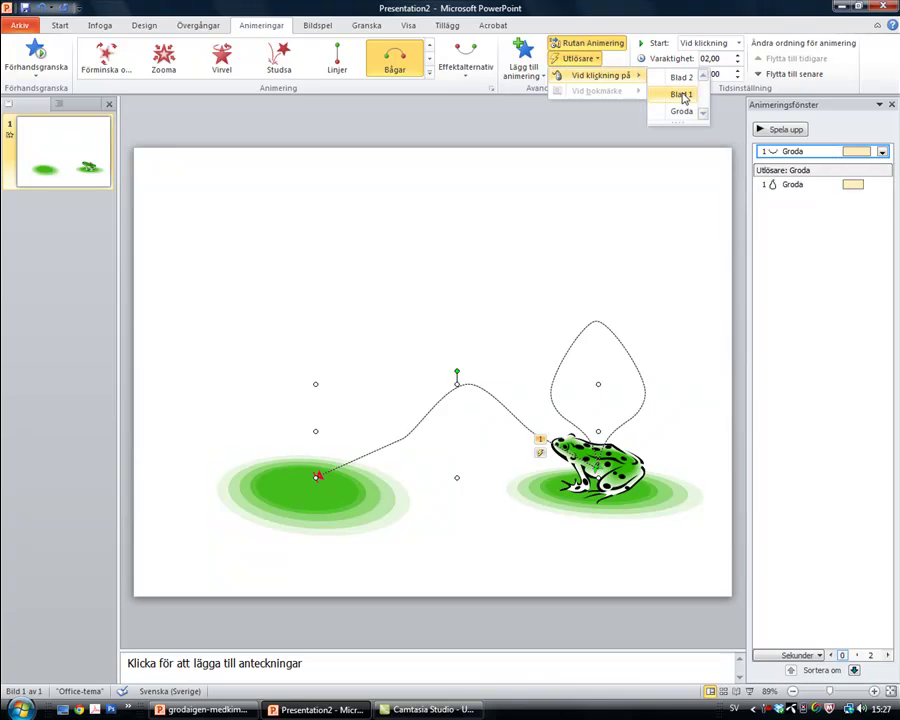
left_click(682, 94)
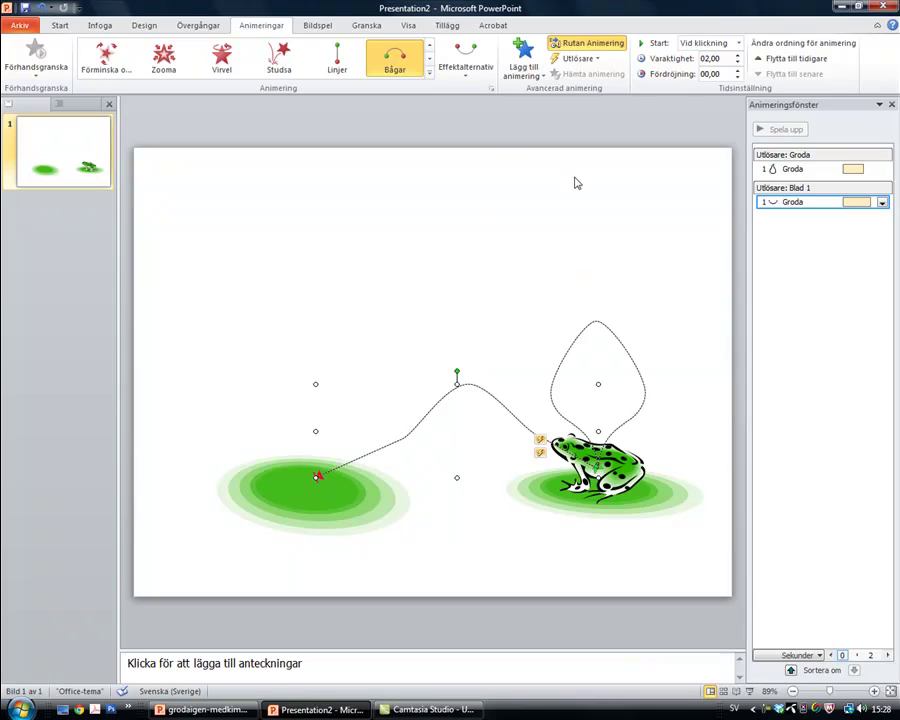
Add a third arc motion path to the frog.
left_click(628, 495)
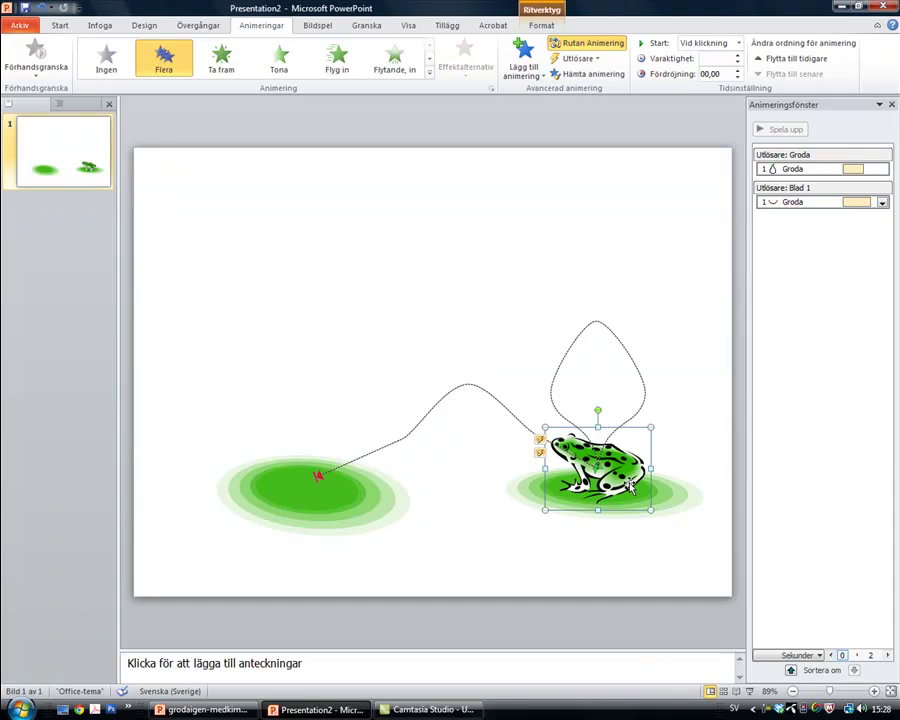
left_click(540, 77)
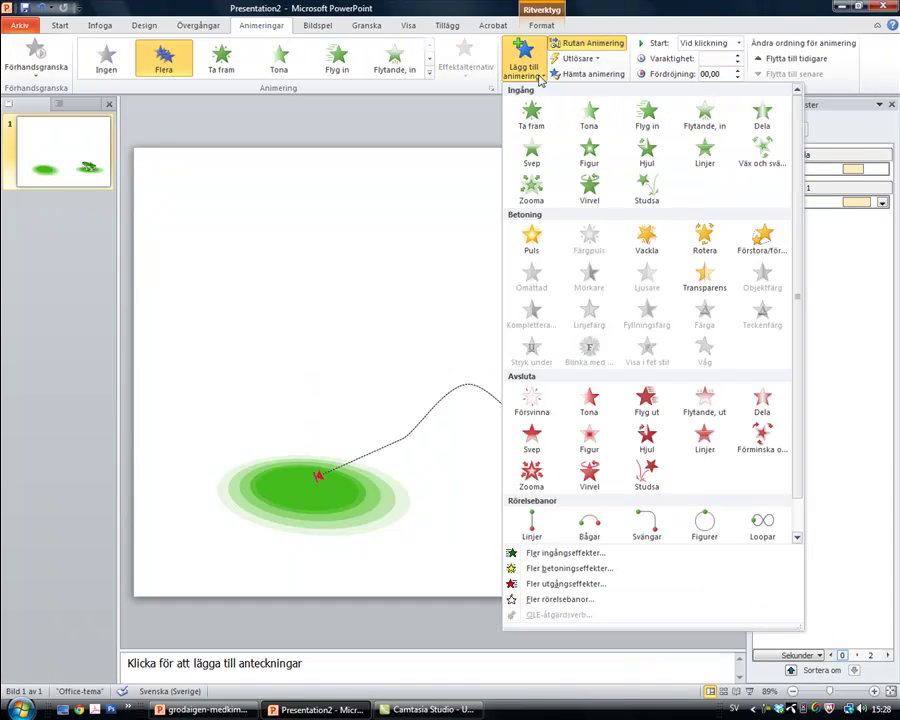
left_click(589, 522)
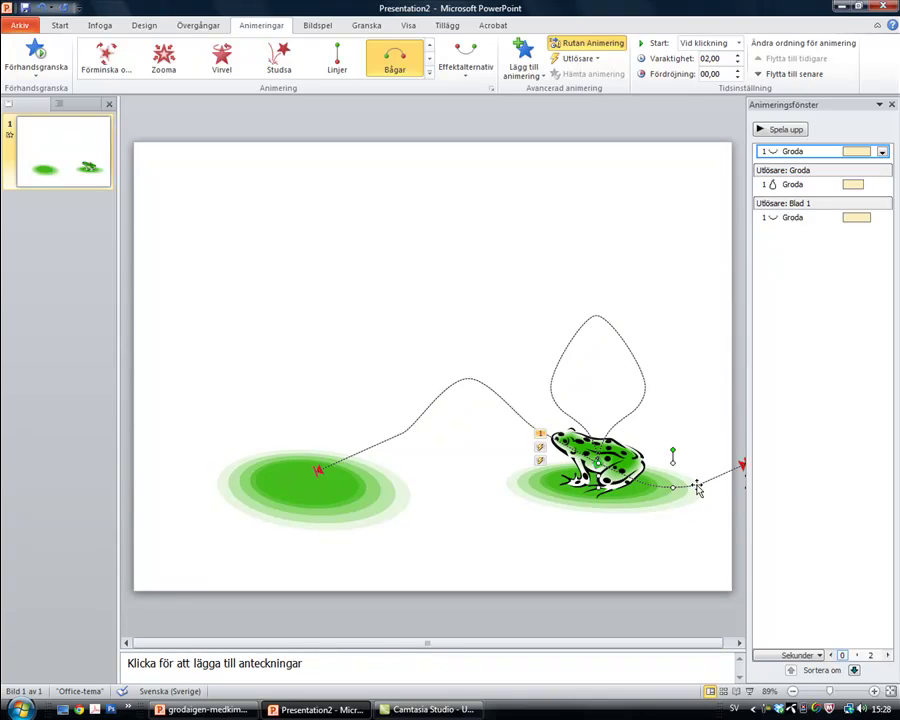
Rotate and stretch the new low arc to run from the frog to the left lily pad's centre.
left_click_drag(697, 487, 467, 512)
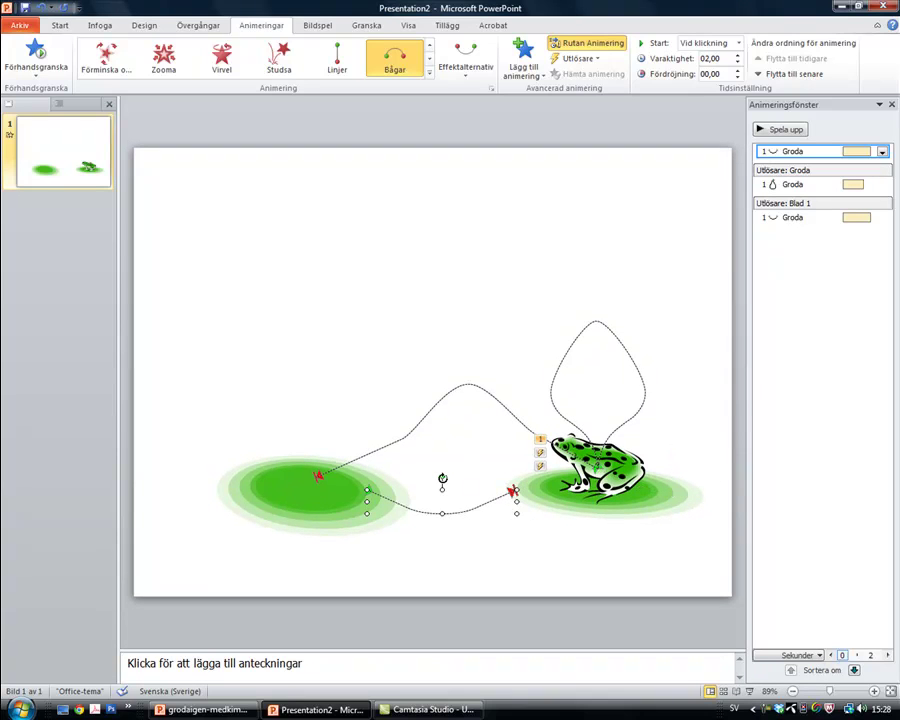
mouse_move(442, 479)
left_mouse_down()
mouse_move(431, 531)
mouse_move(440, 532)
left_mouse_up()
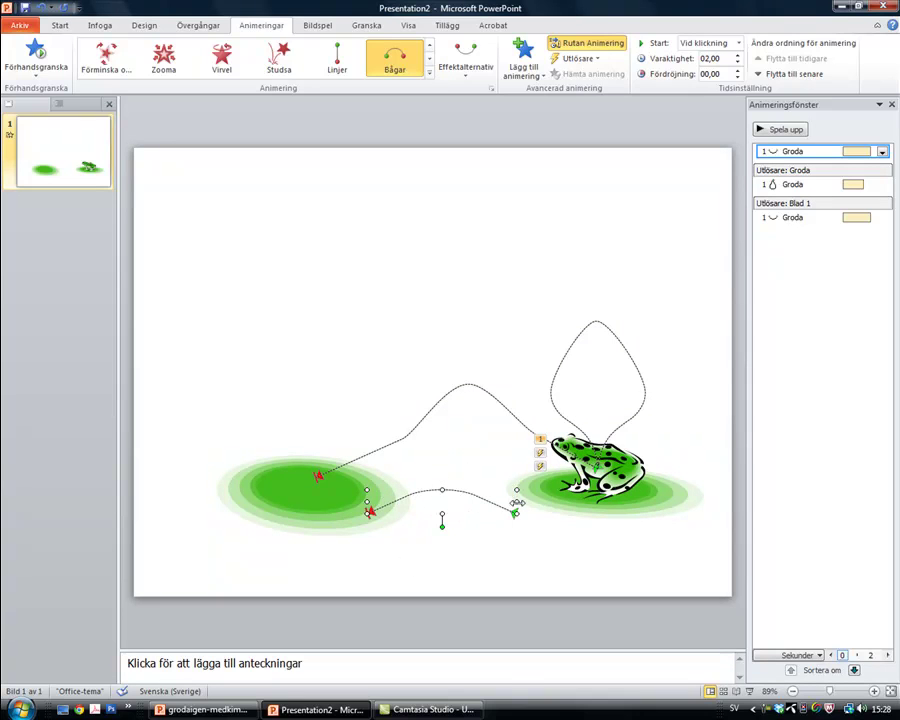
left_click_drag(516, 501, 592, 501)
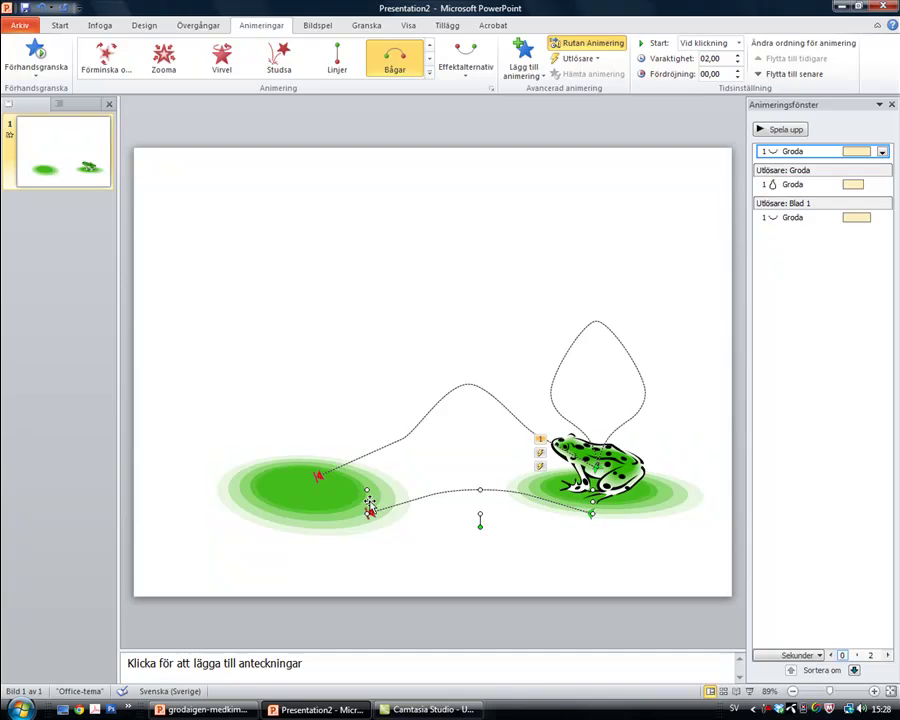
left_click_drag(327, 496, 329, 497)
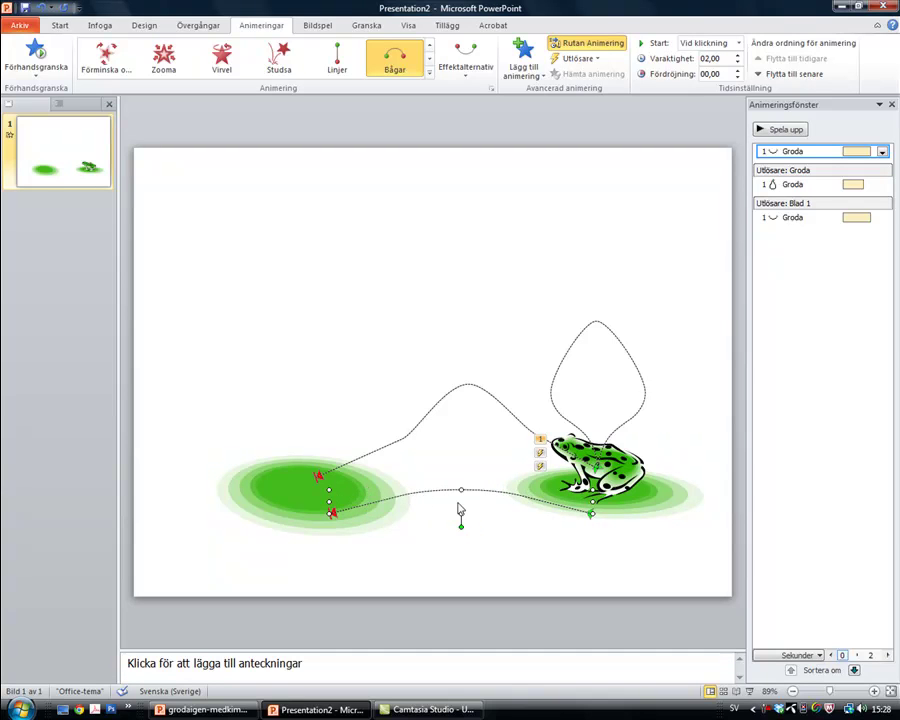
left_click_drag(470, 475, 463, 465)
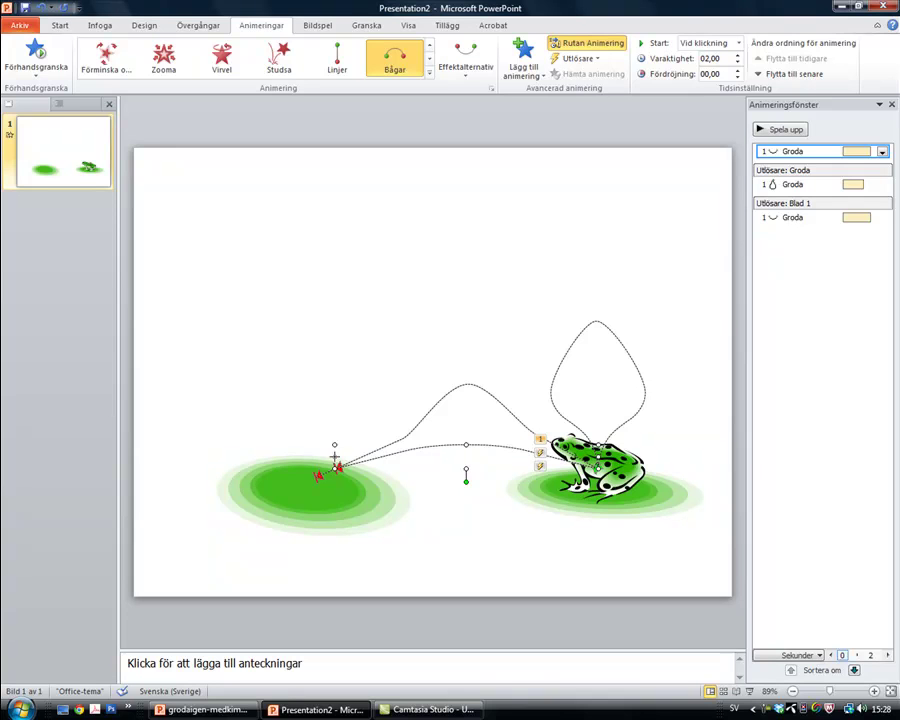
left_click_drag(315, 457, 316, 457)
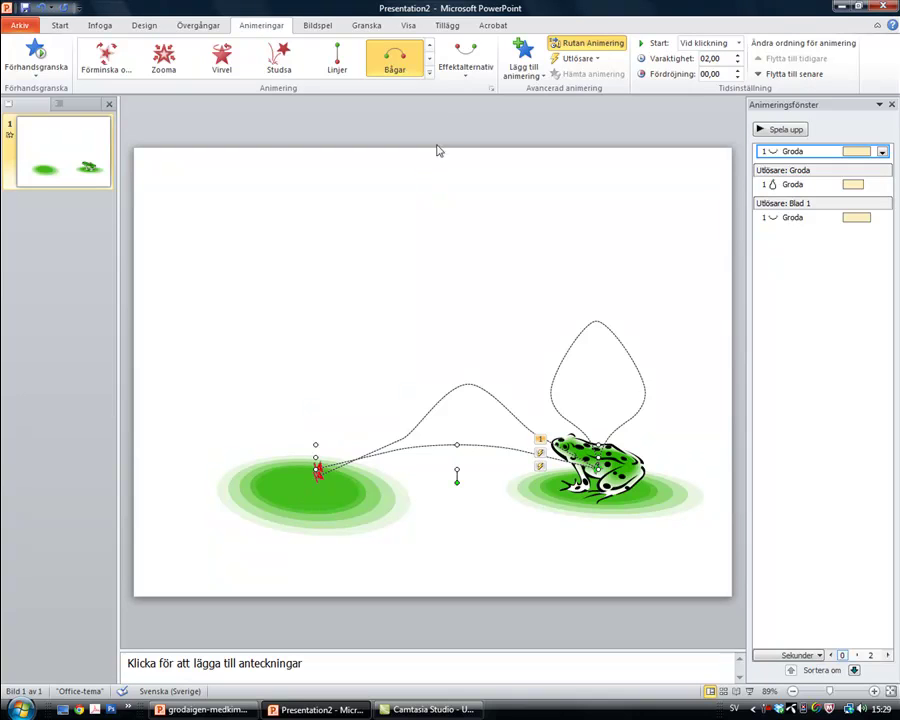
Reverse the low arc's direction and make it trigger on a click of Blad 2.
left_click(466, 80)
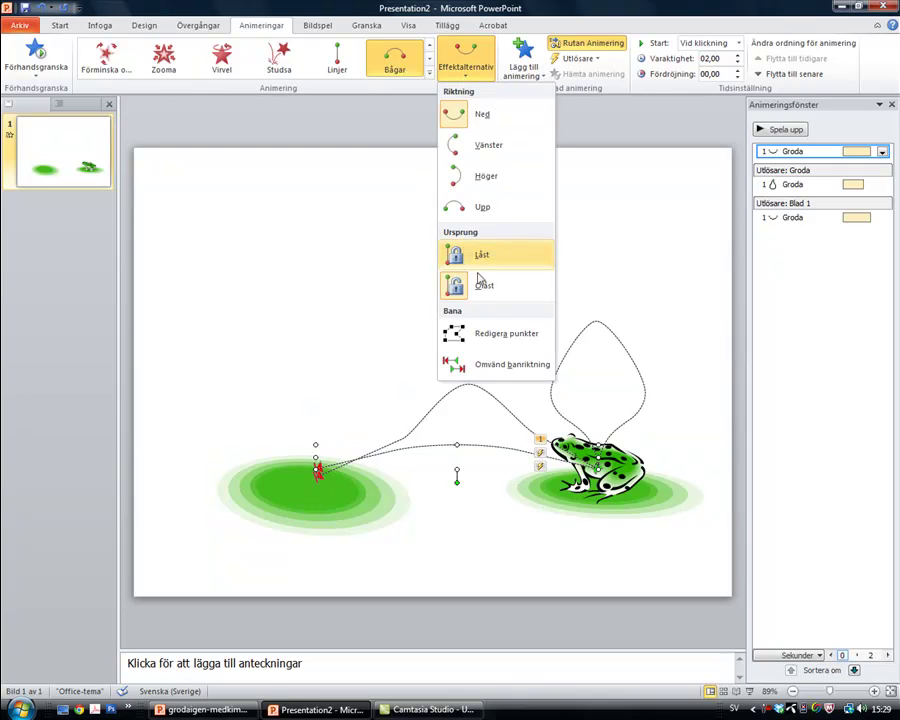
left_click(490, 366)
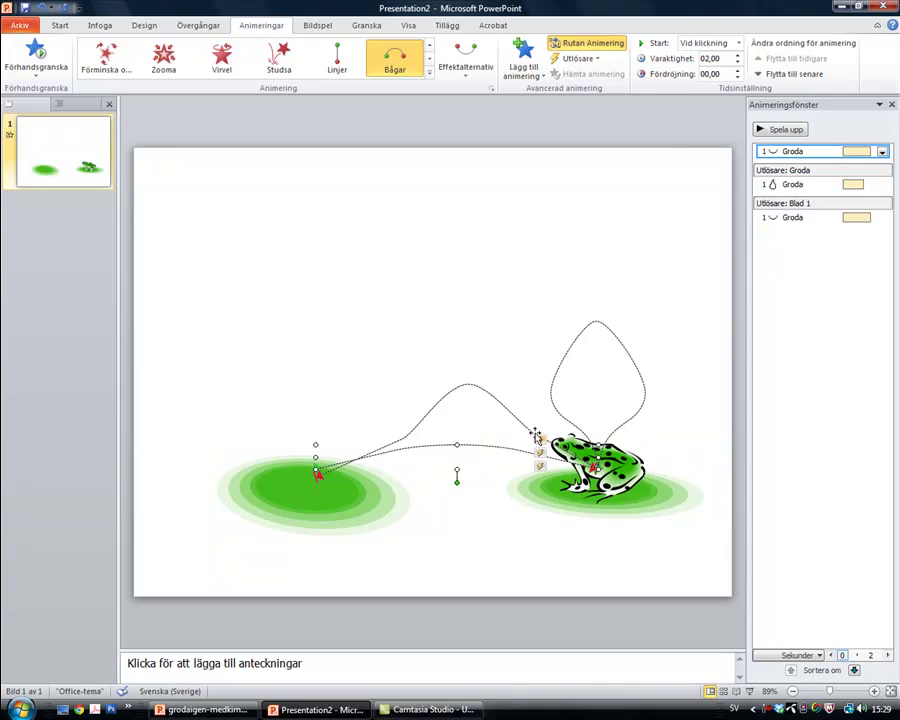
left_click(597, 62)
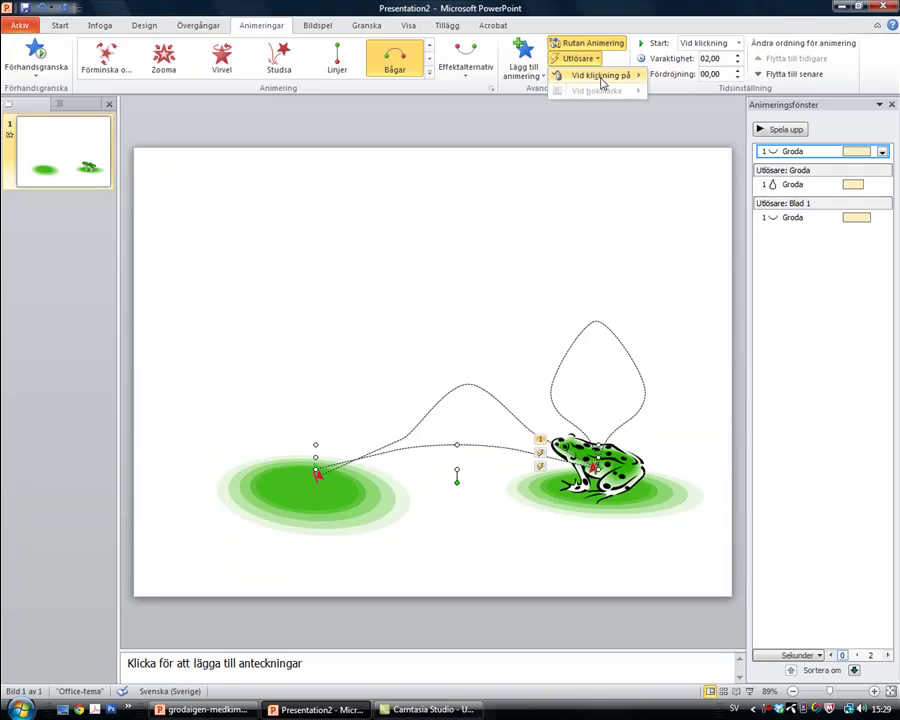
mouse_move(615, 76)
left_click(677, 79)
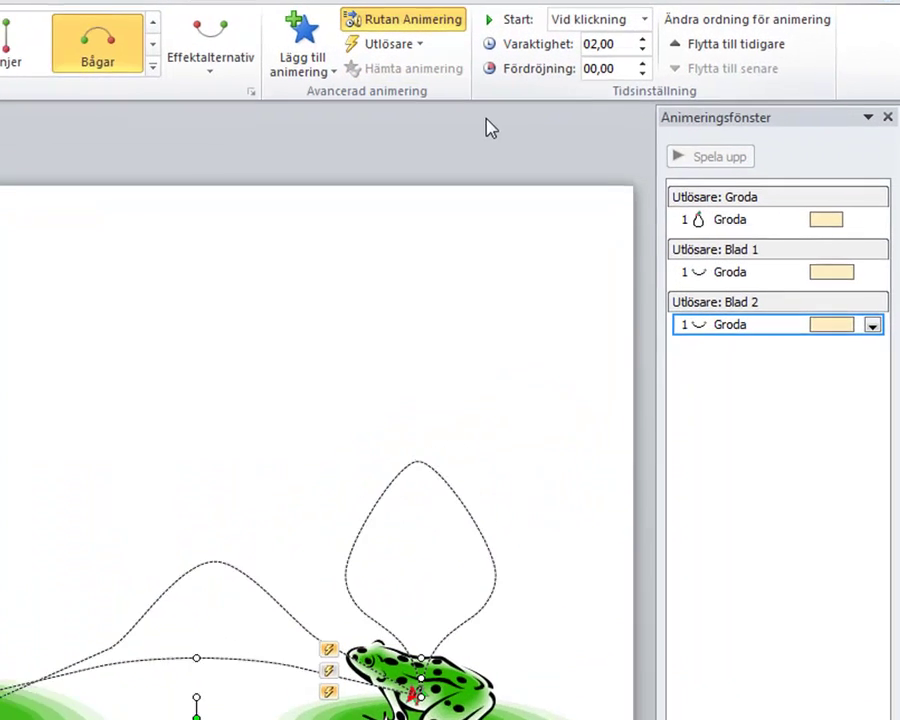
left_click(517, 418)
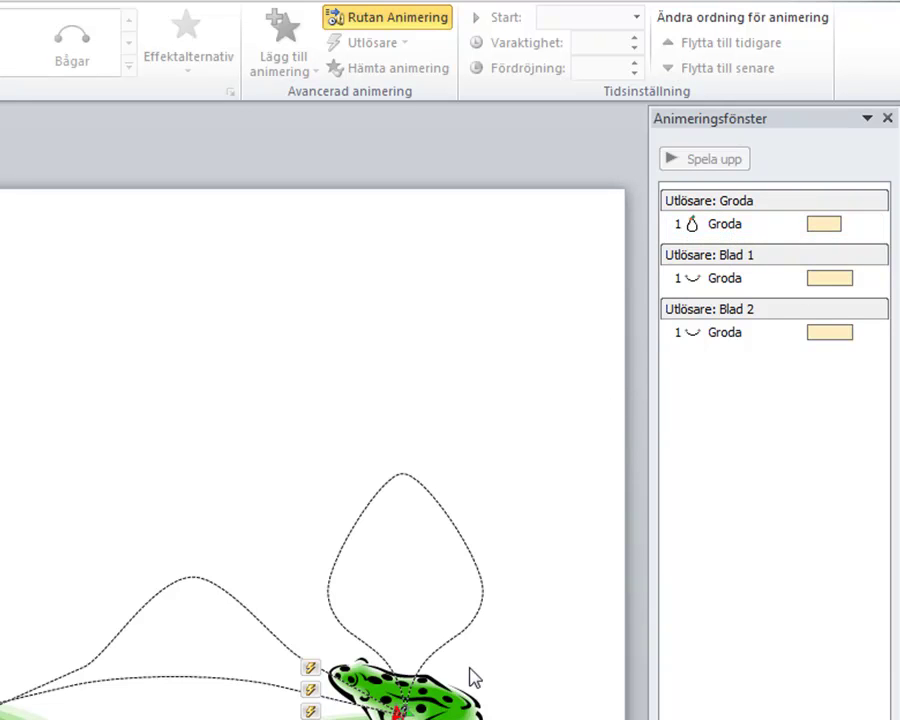
left_click(724, 280)
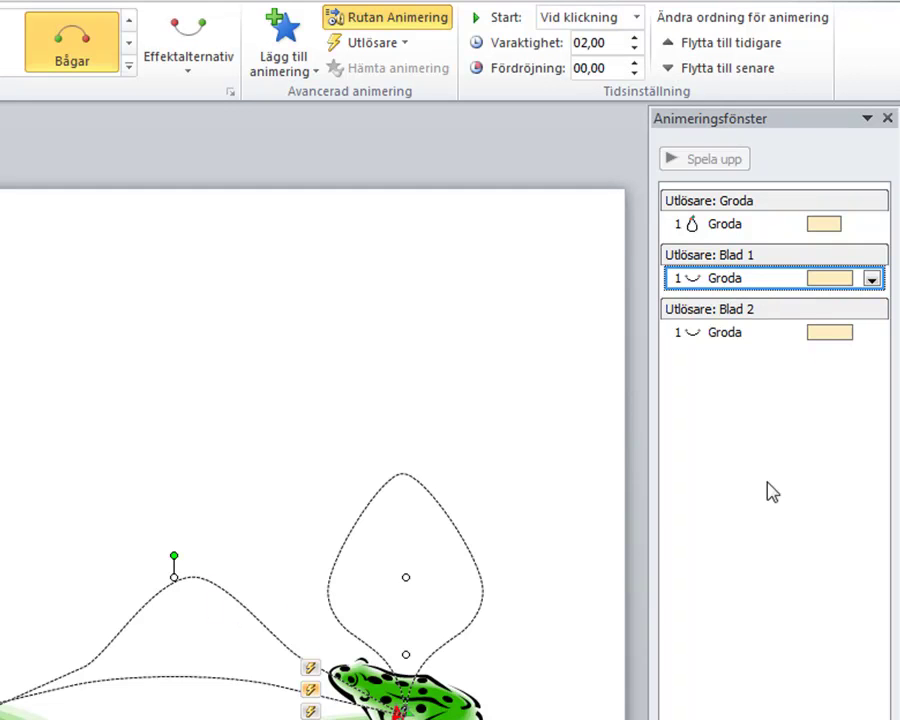
left_click(822, 332)
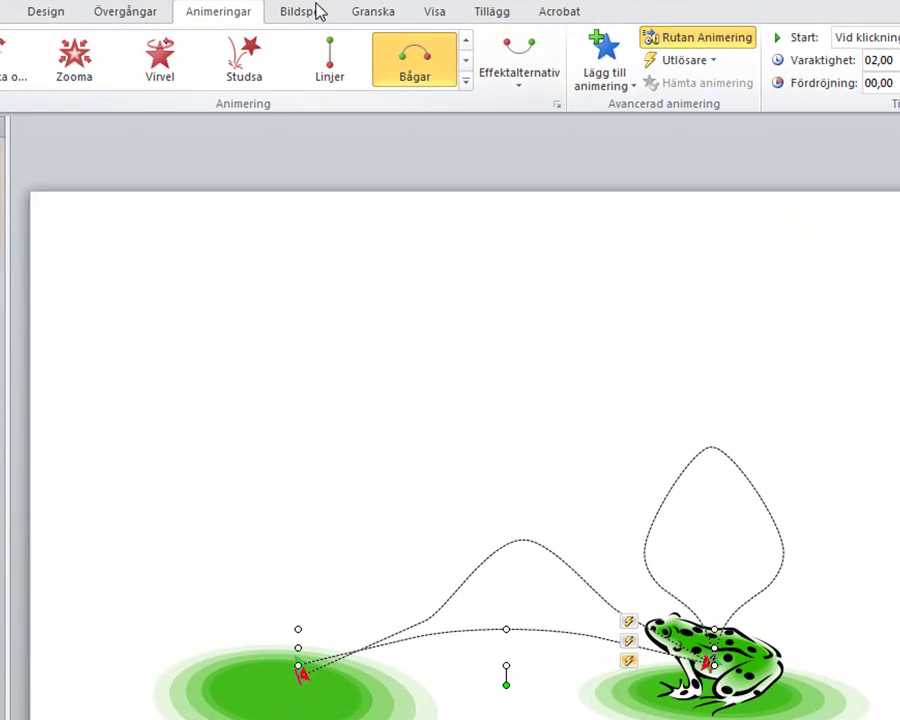
Set the slide show to Informationskiosk (helskärm) in Konfigurera bildspel and confirm.
left_click(306, 14)
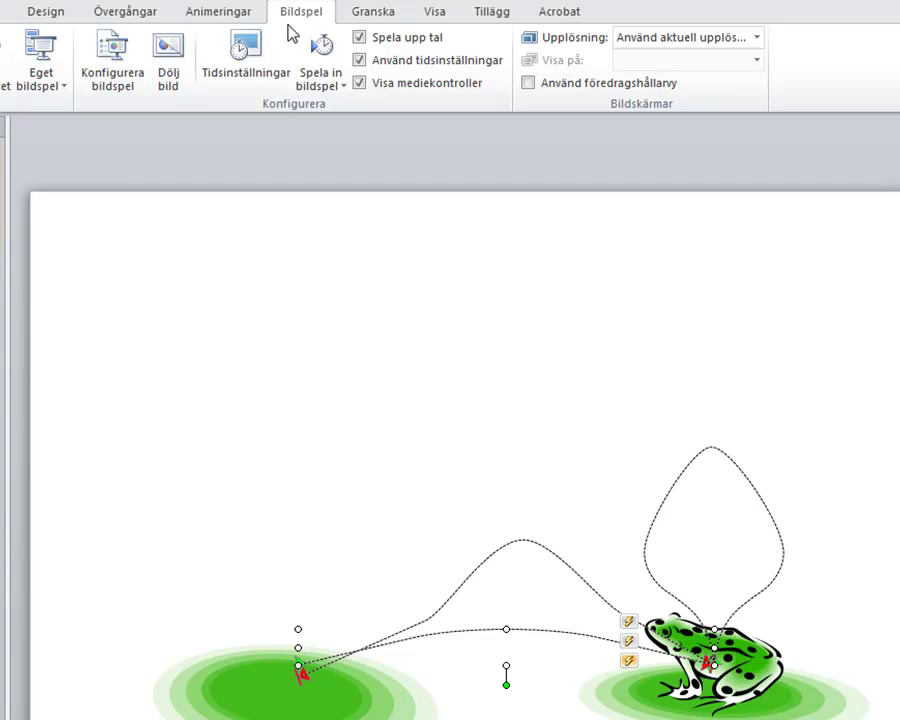
left_click(127, 82)
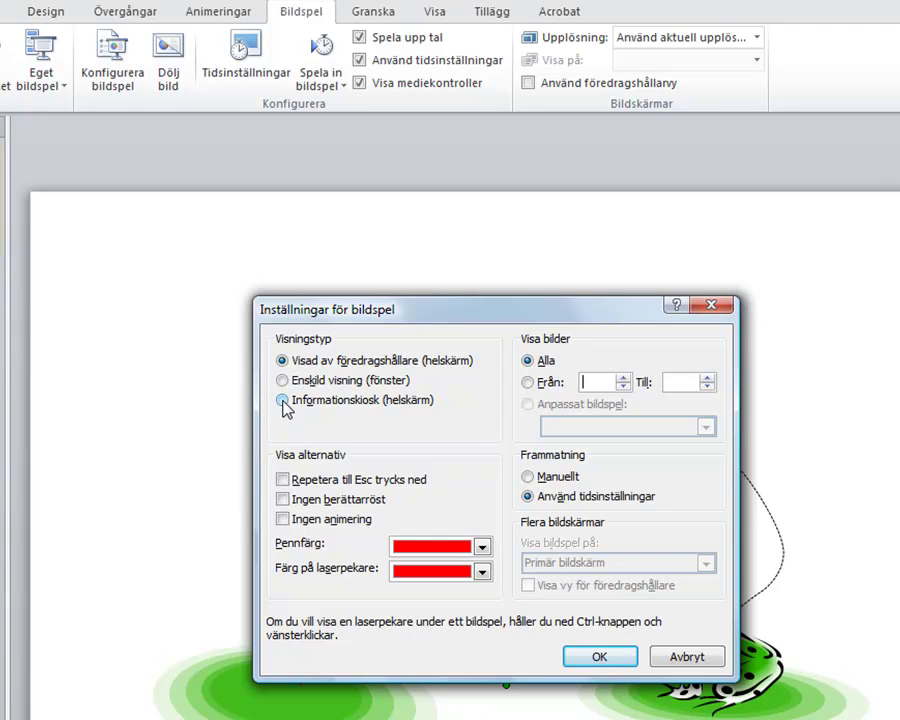
left_click(284, 401)
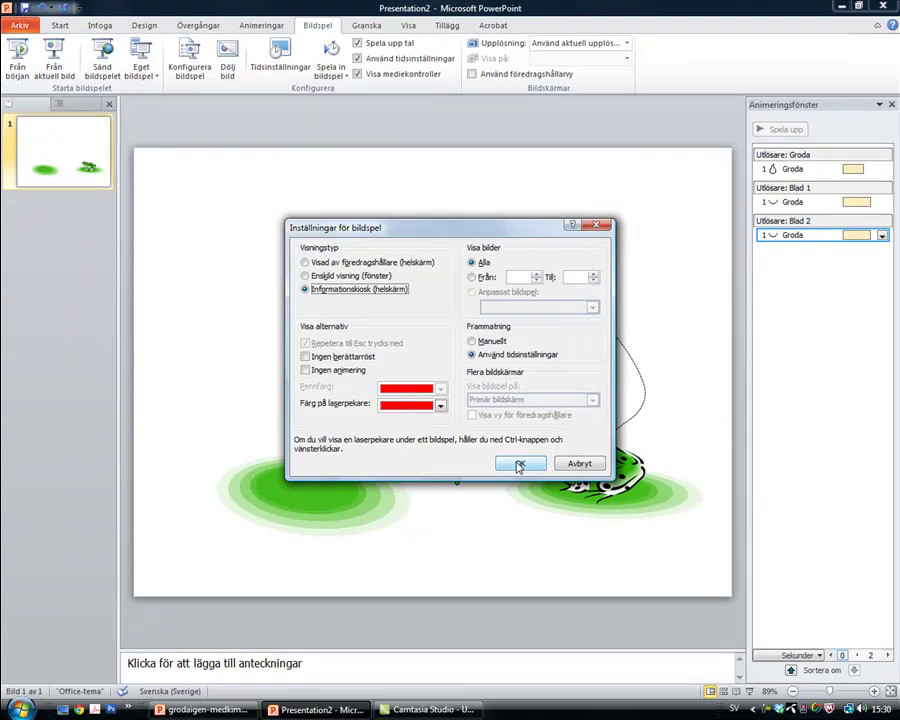
left_click(518, 465)
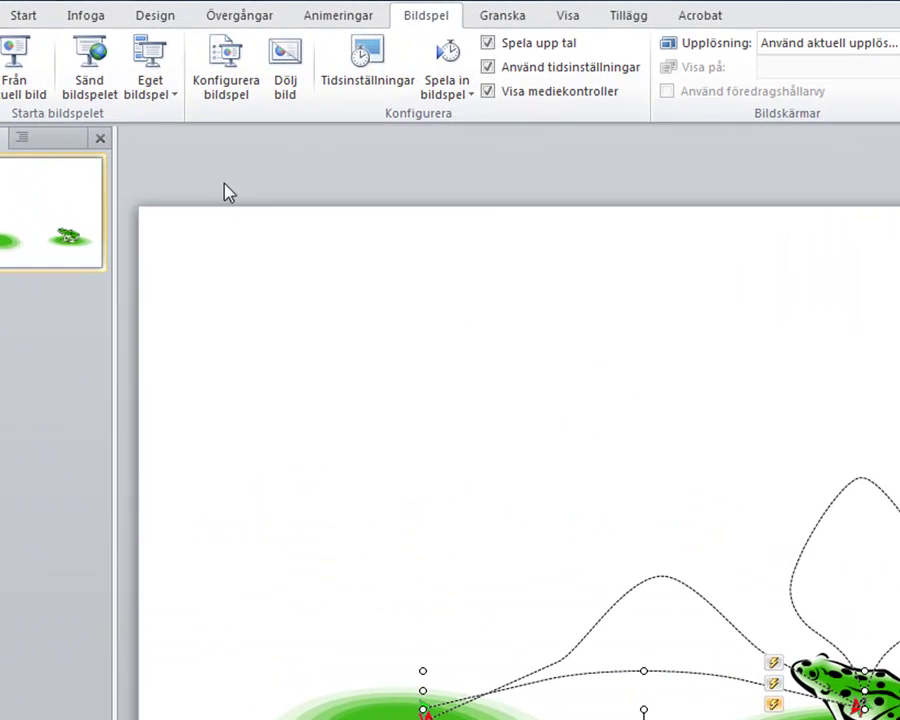
left_click(80, 12)
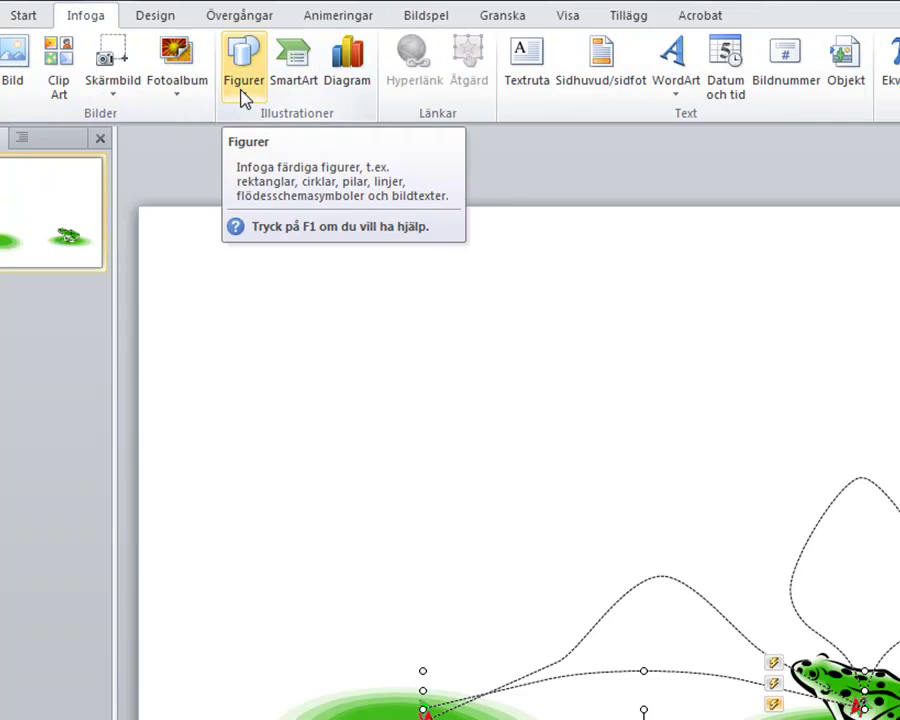
Draw an ellipse in the slide's bottom-right corner and give it a red shape style.
left_click(243, 96)
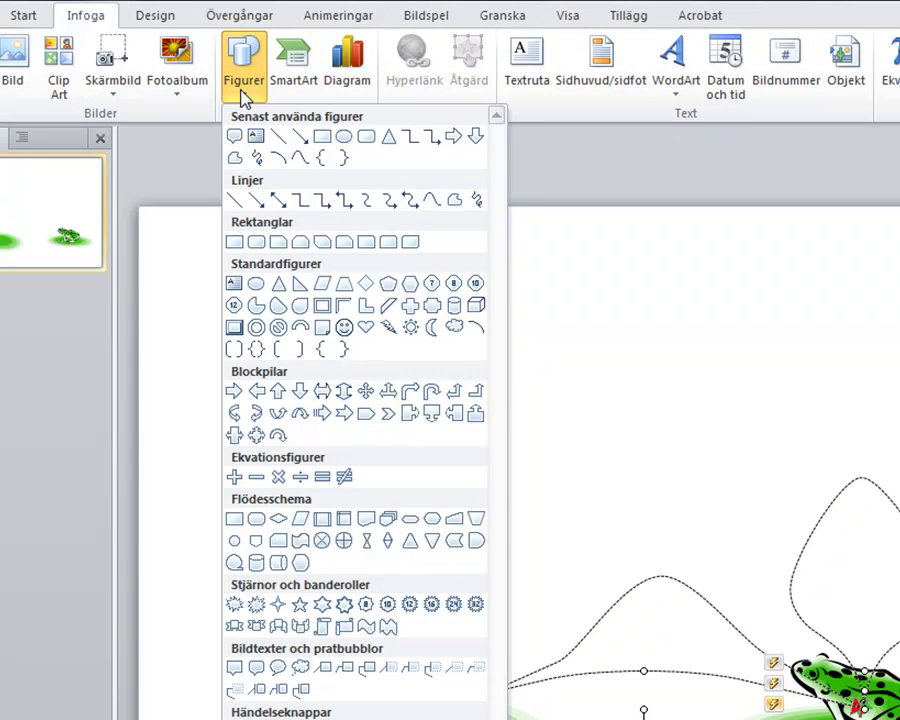
left_click(343, 140)
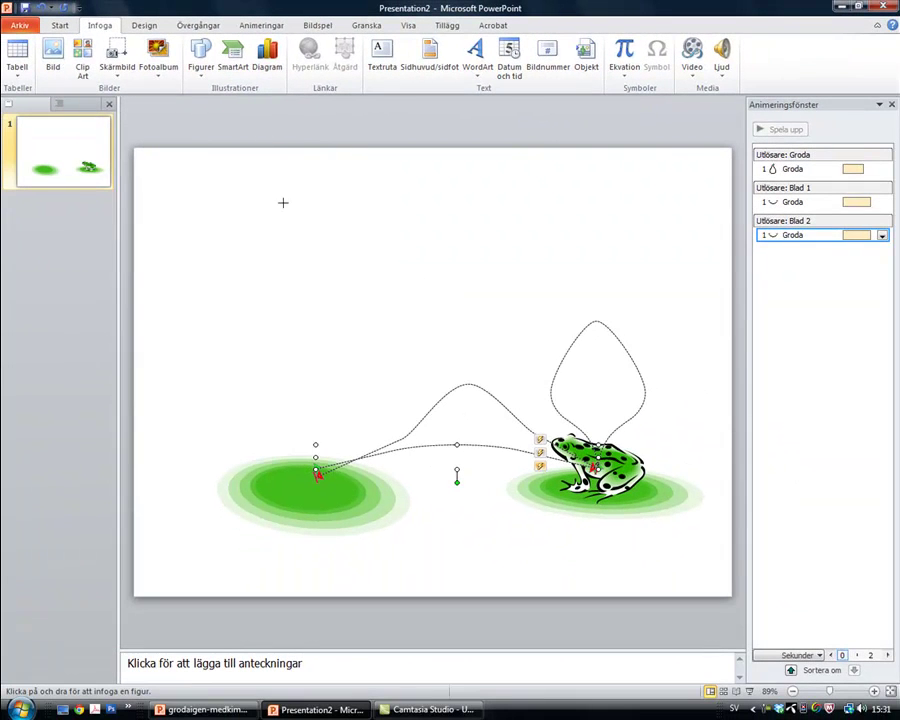
left_click_drag(664, 546, 718, 588)
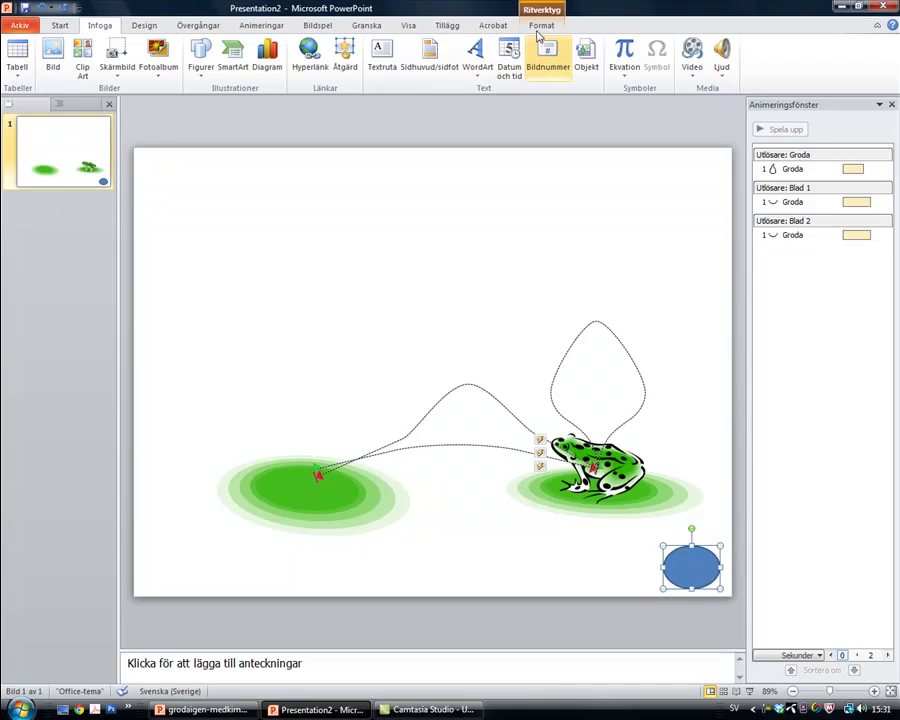
left_click(540, 25)
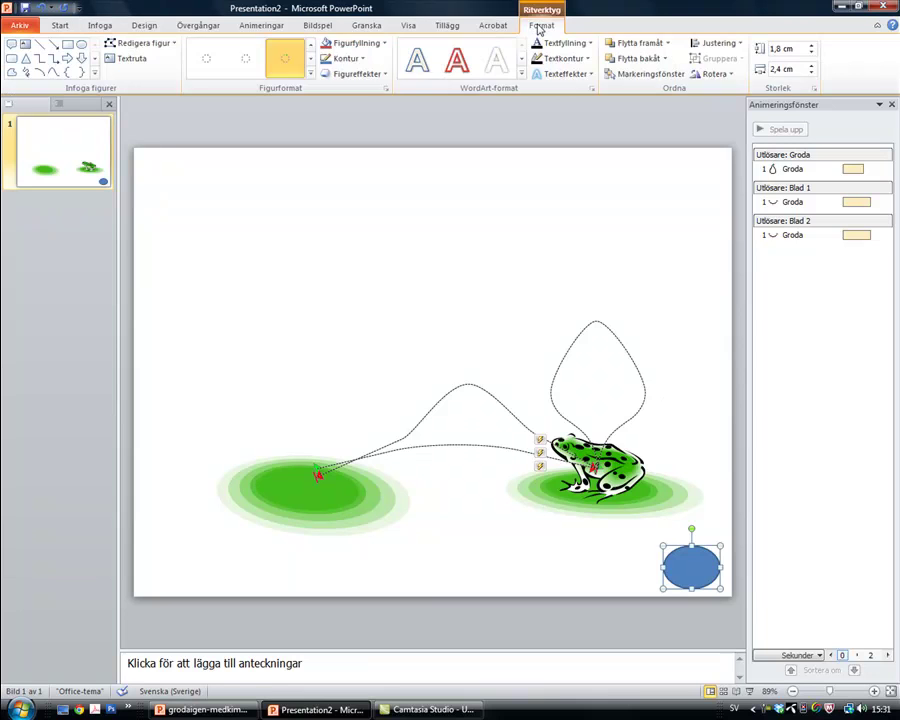
left_click(311, 74)
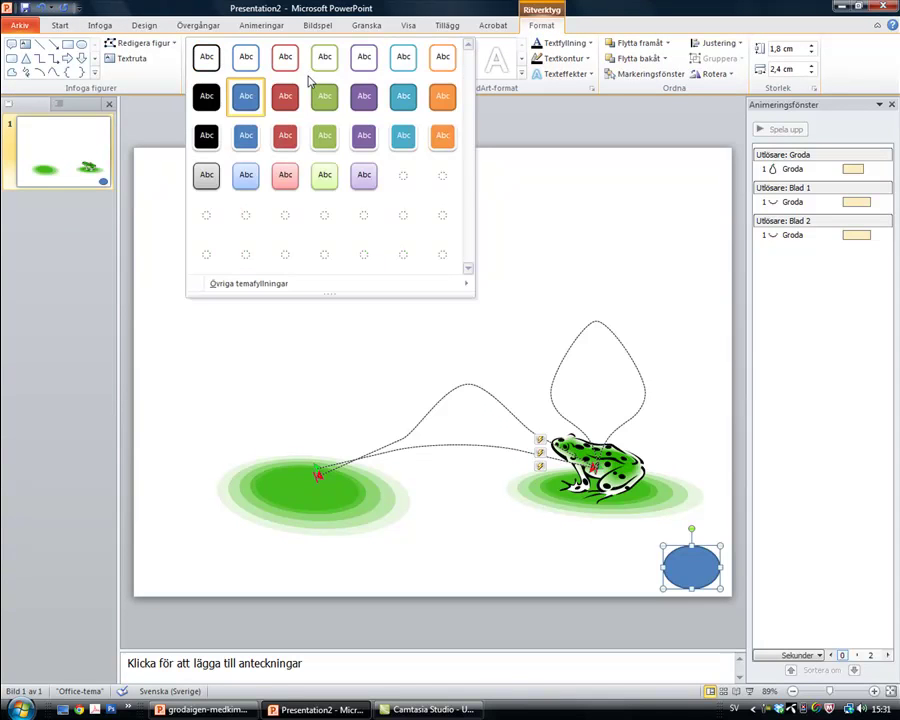
left_click(286, 145)
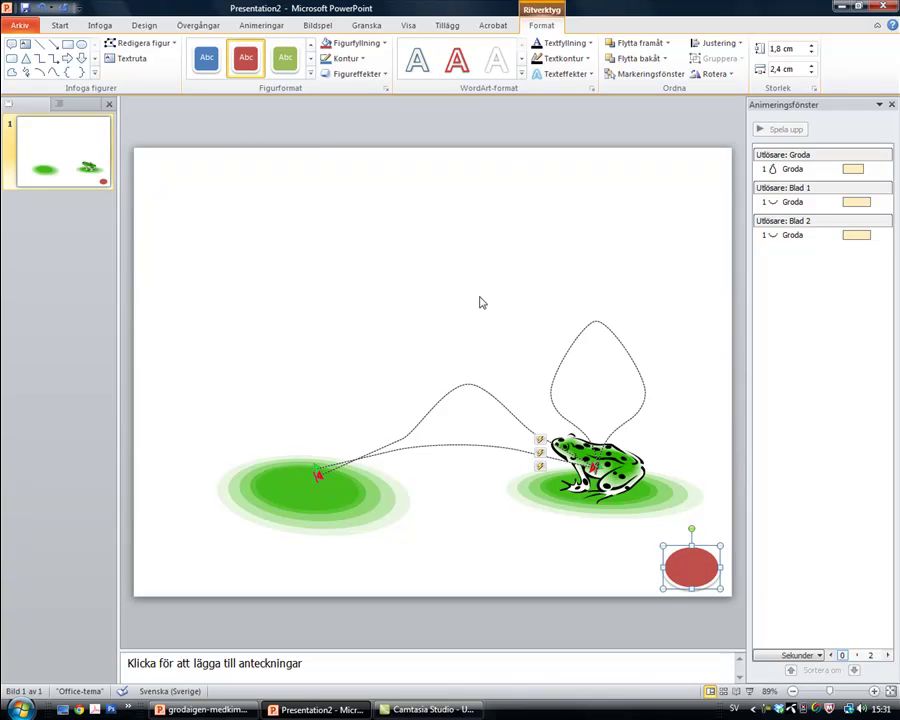
Label the oval 'Stäng' and shrink its text to 14 point.
right_click(691, 566)
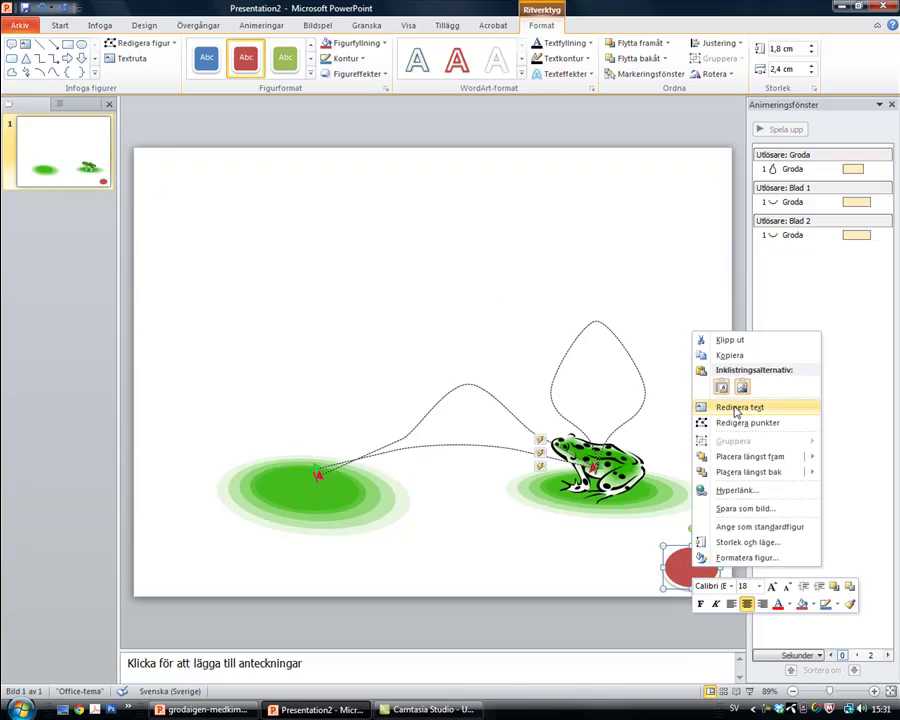
left_click(737, 408)
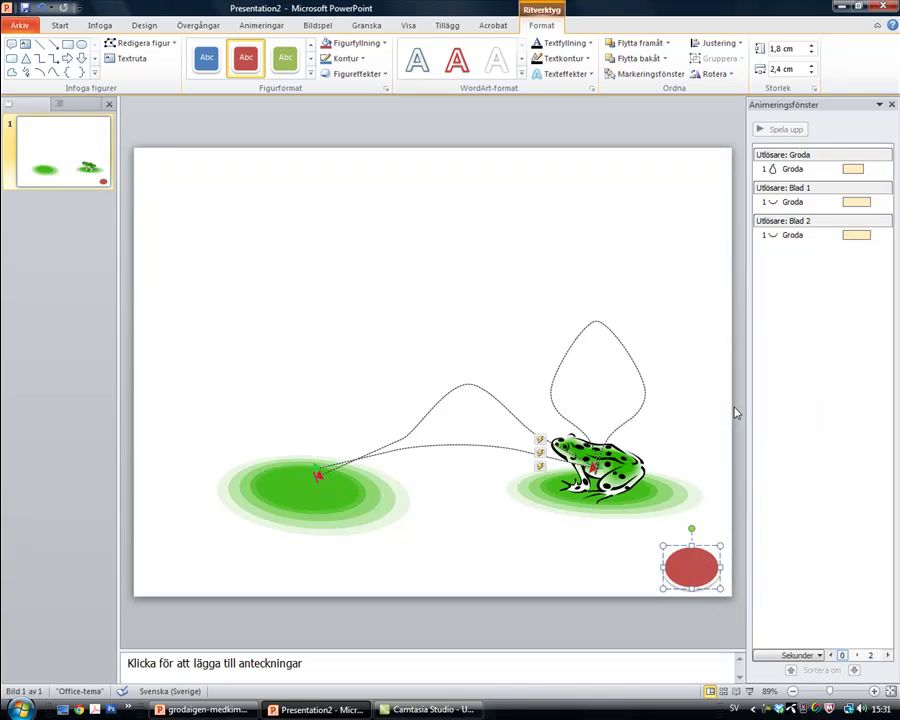
left_click(692, 567)
type("Stäng")
left_click_drag(691, 574, 678, 553)
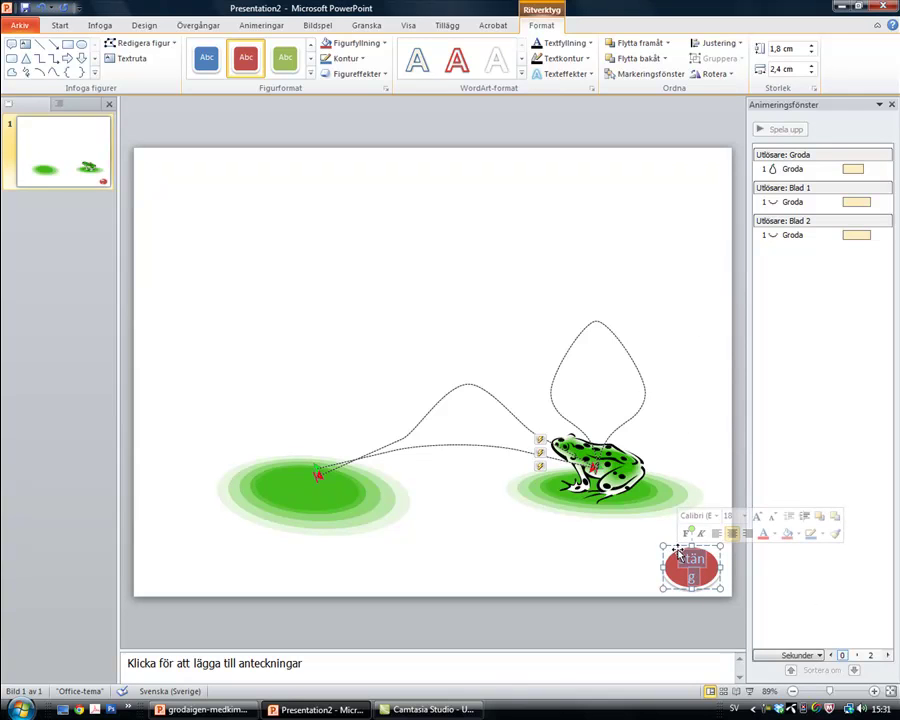
left_click(772, 518)
left_click(772, 518)
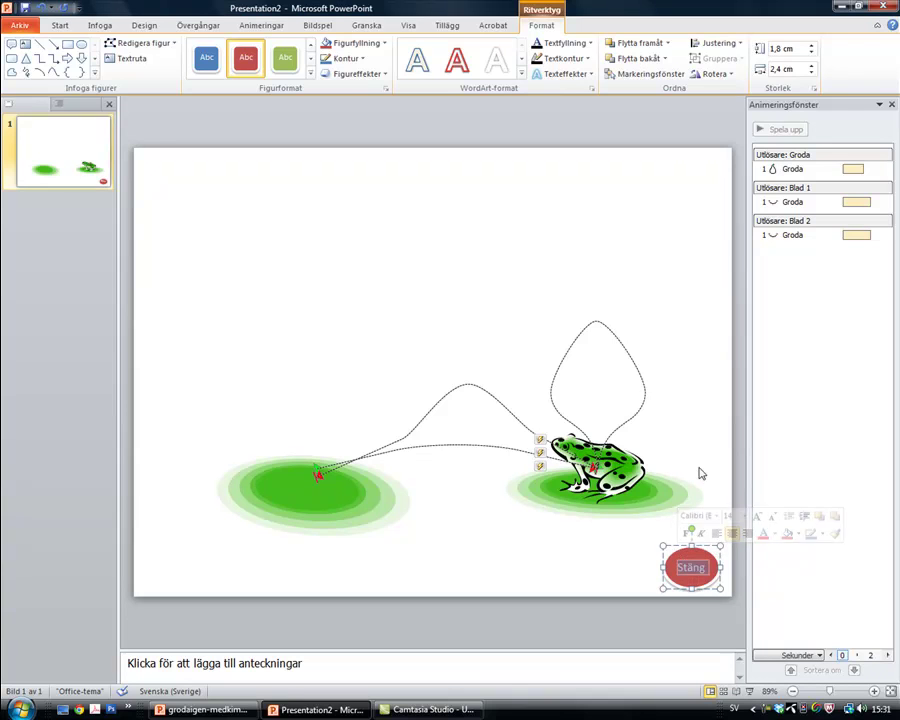
left_click(717, 521)
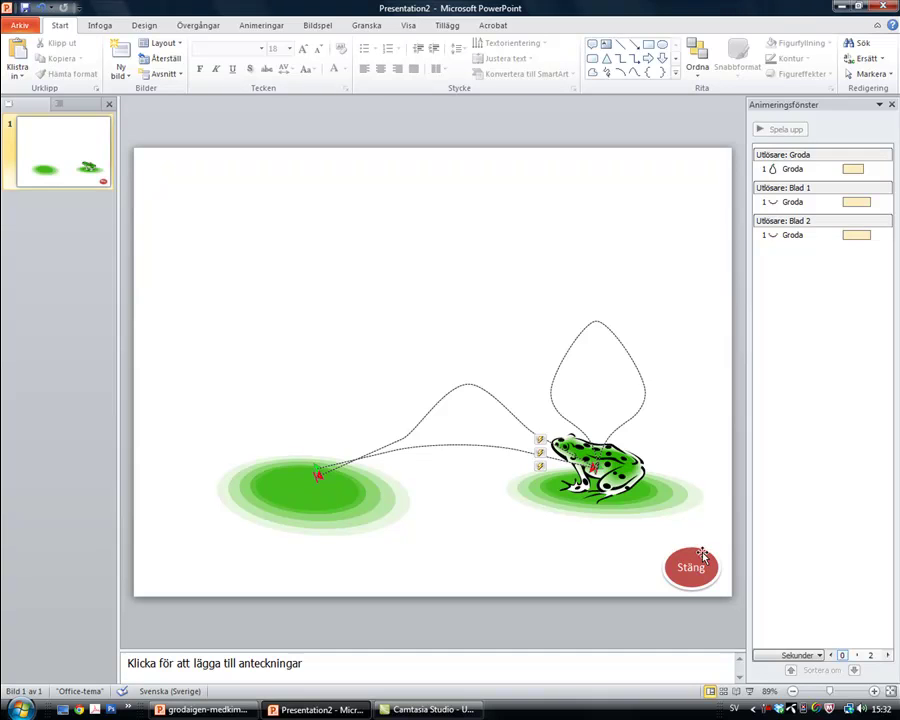
Set the Stäng oval's click action to hyperlink to Avsluta bildspel (end show).
left_click(700, 557)
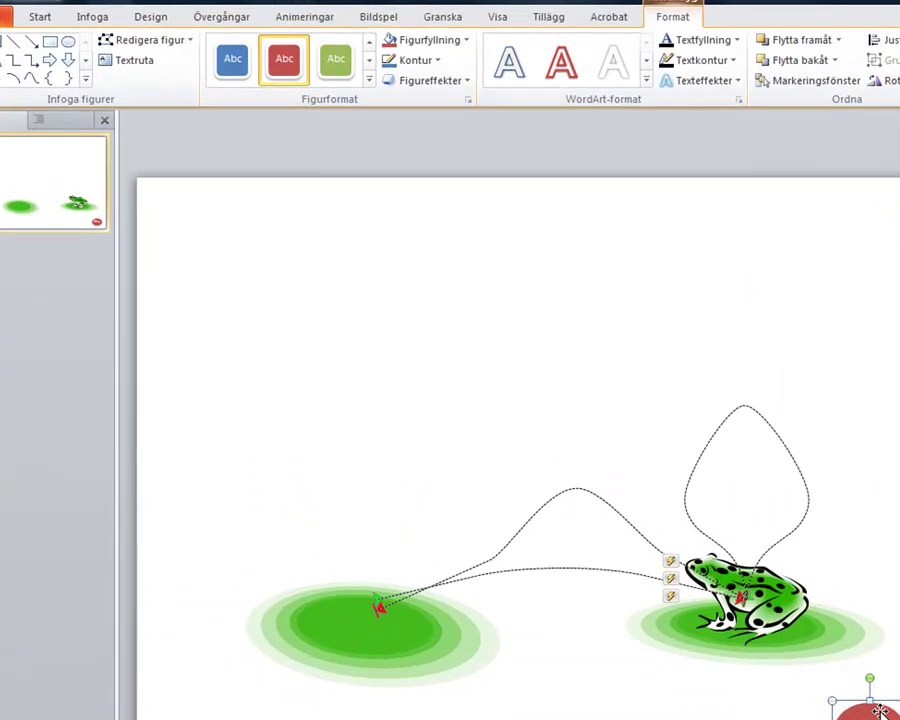
left_click(97, 15)
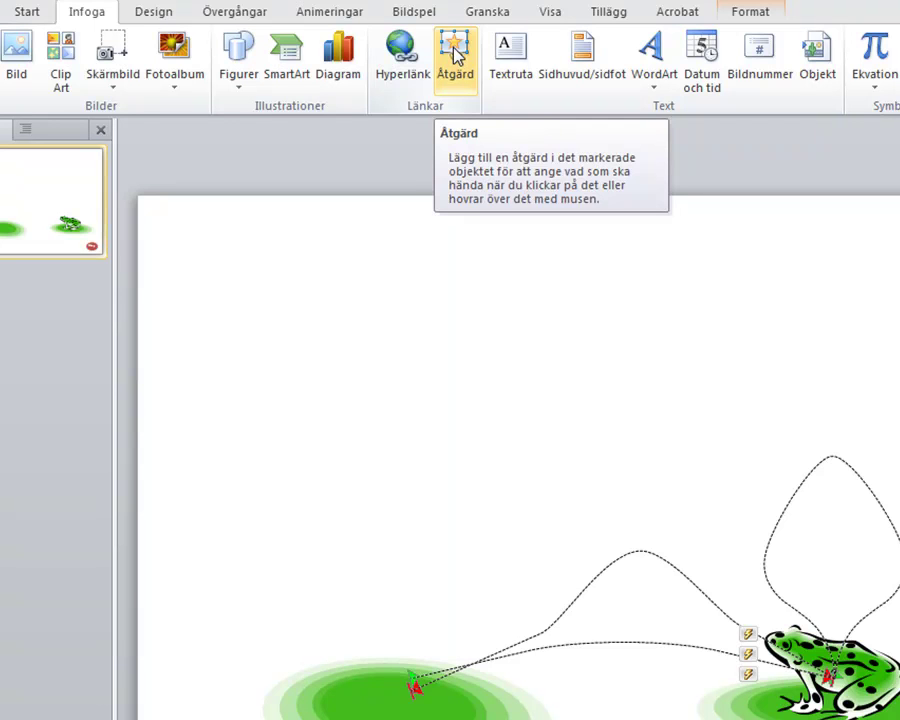
left_click(457, 55)
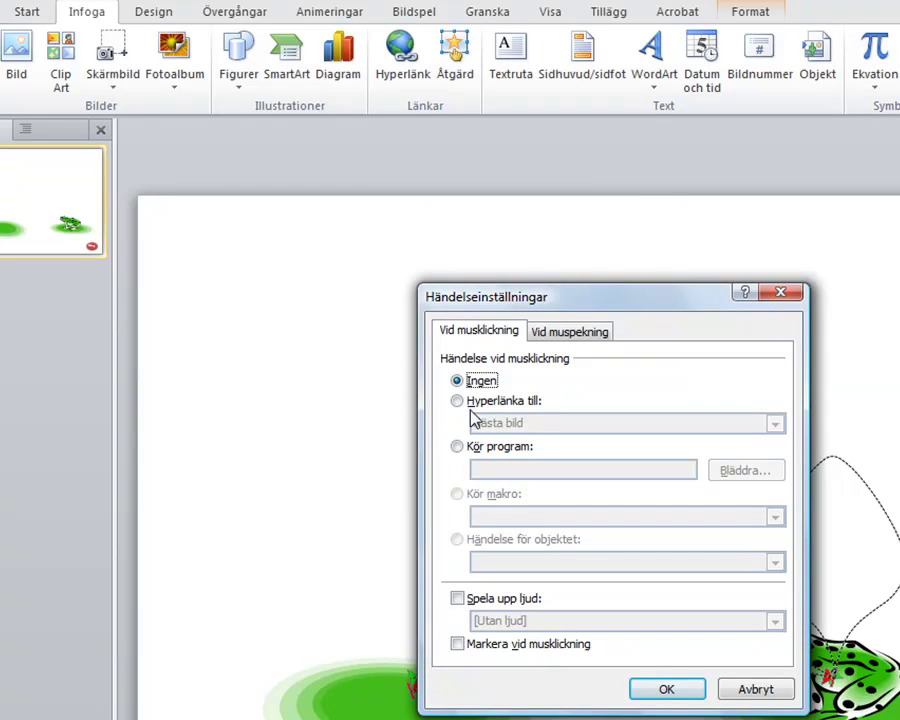
left_click(457, 401)
left_click(775, 424)
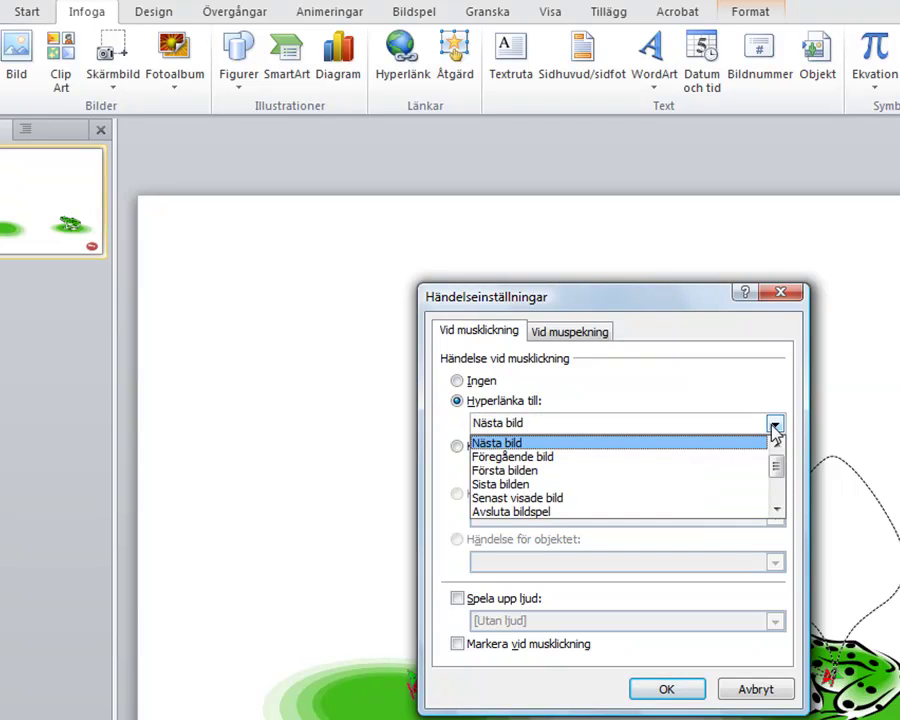
left_click(519, 512)
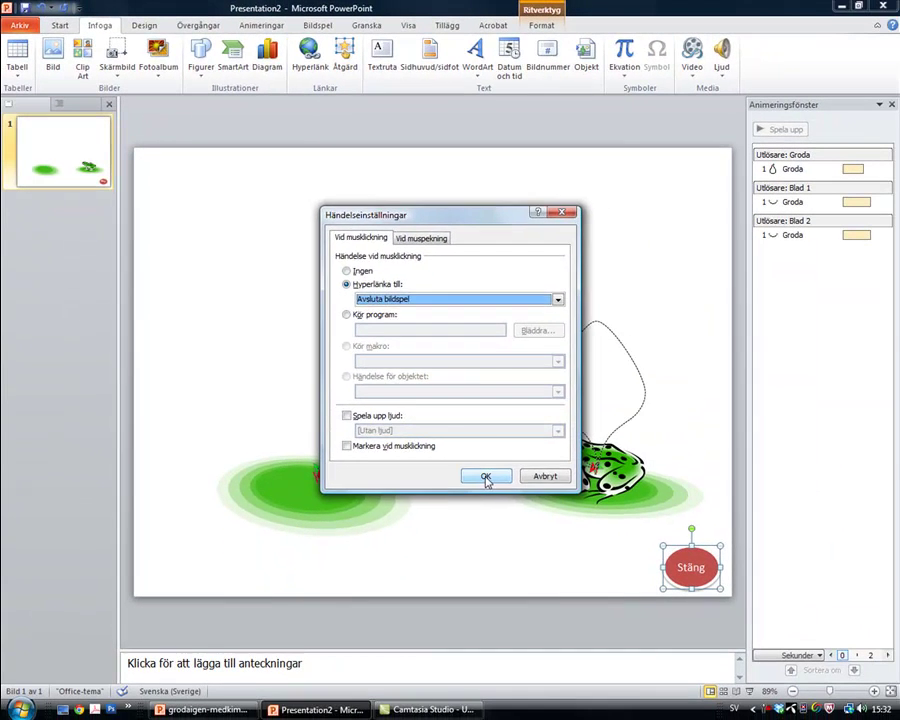
left_click(666, 689)
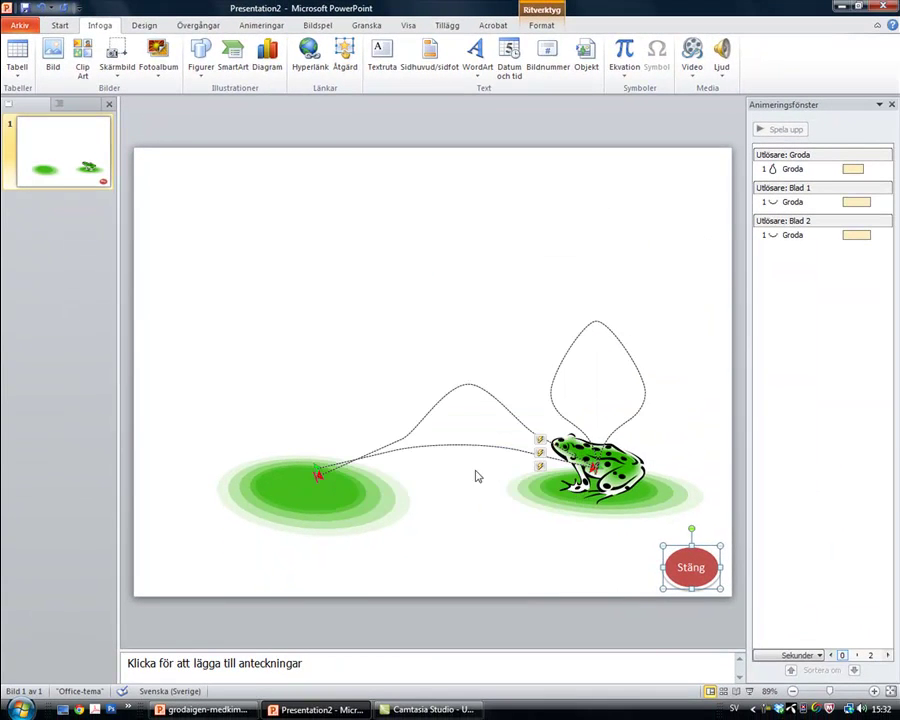
left_click(375, 262)
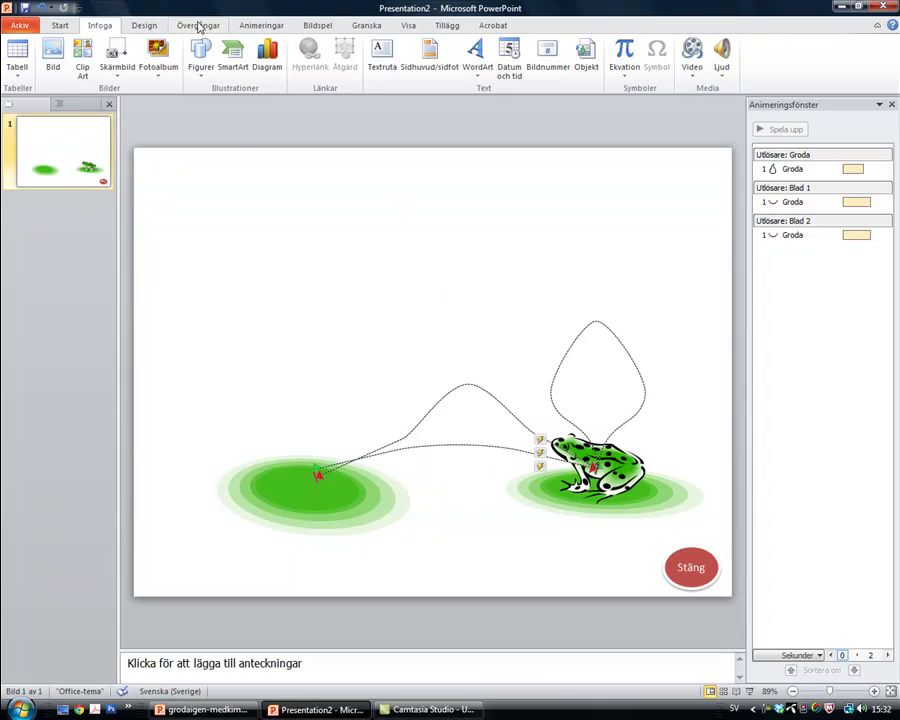
Fill the slide background with the autumn lake photo via Formatera bakgrund.
left_click(158, 26)
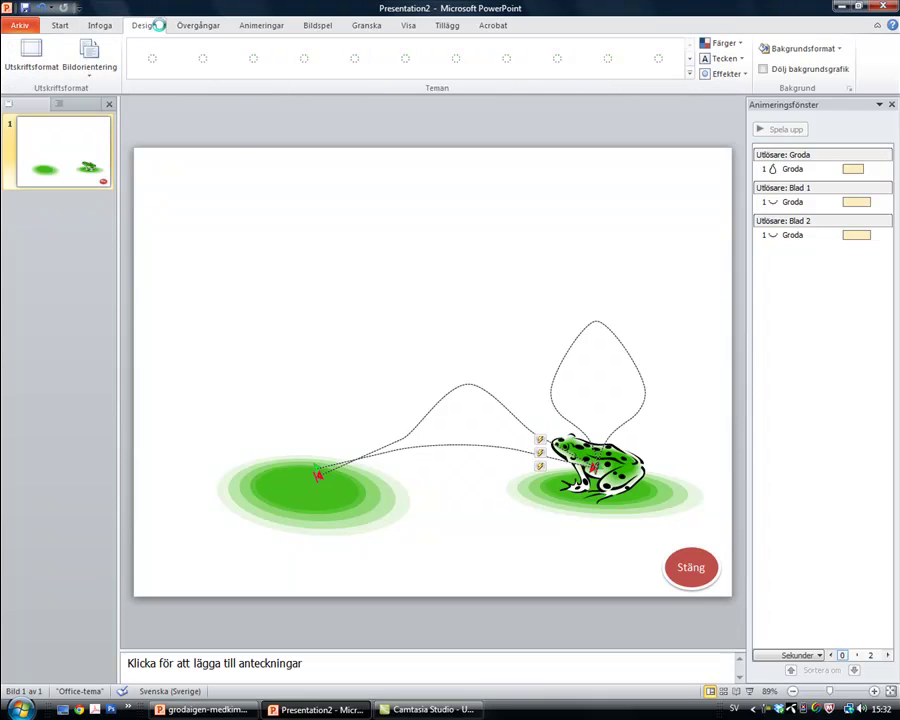
left_click(840, 50)
left_click(725, 202)
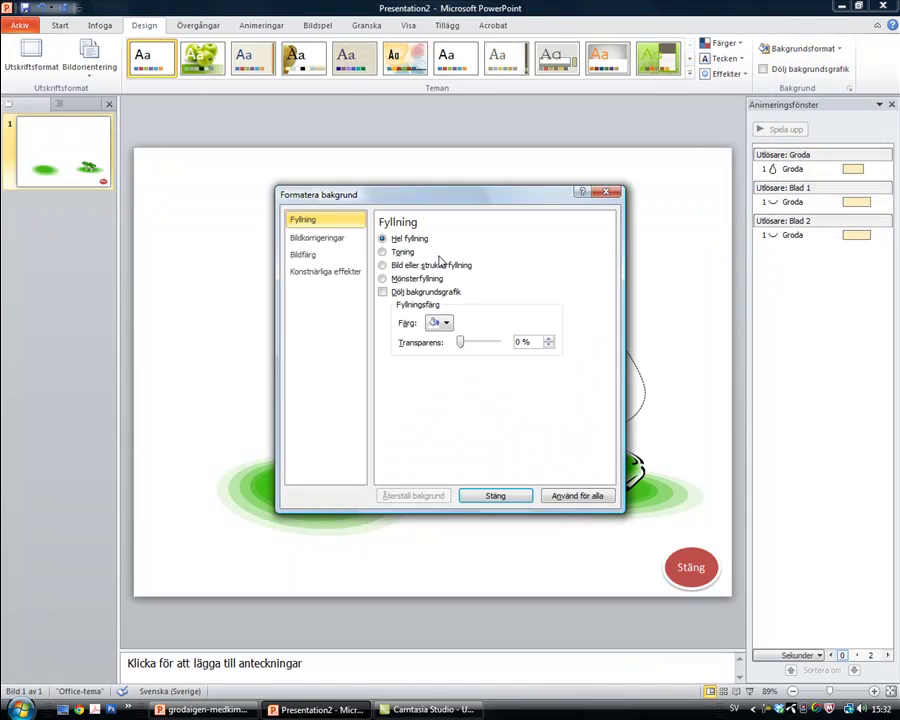
left_click(383, 265)
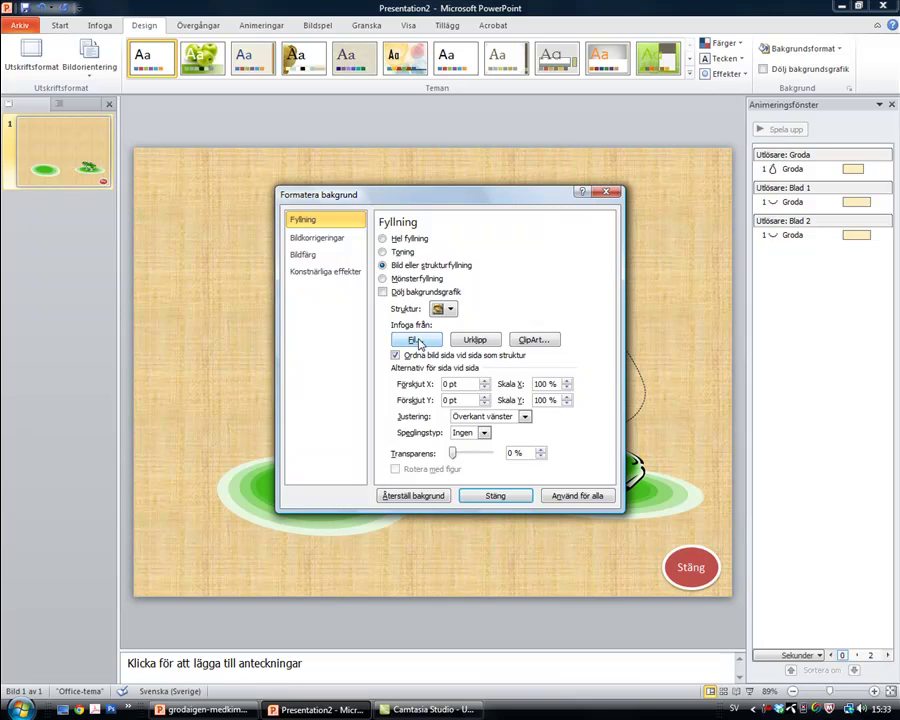
left_click(416, 340)
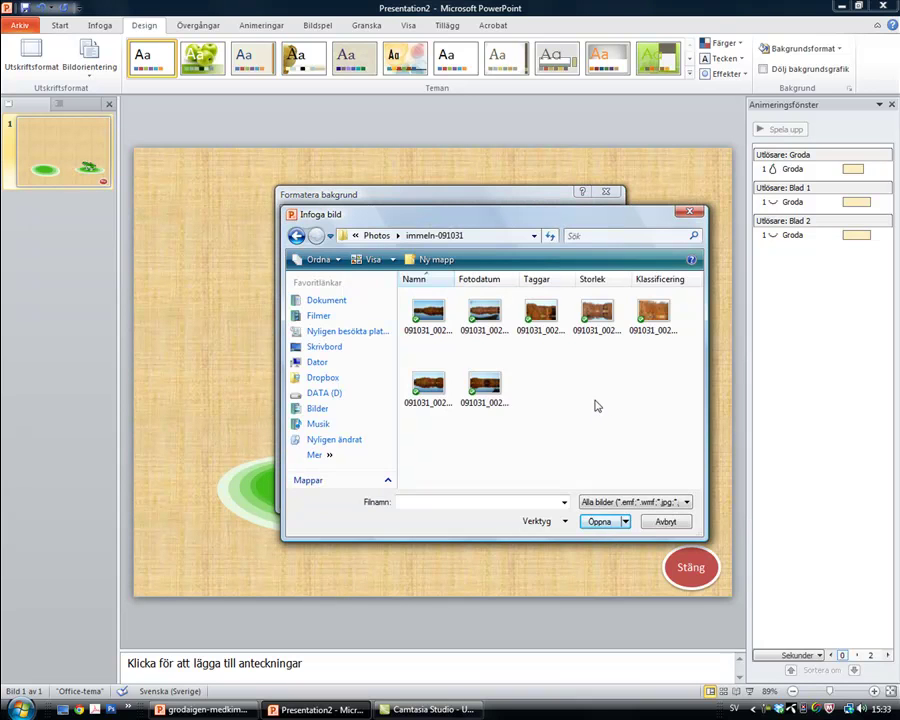
left_click(434, 318)
left_click(602, 521)
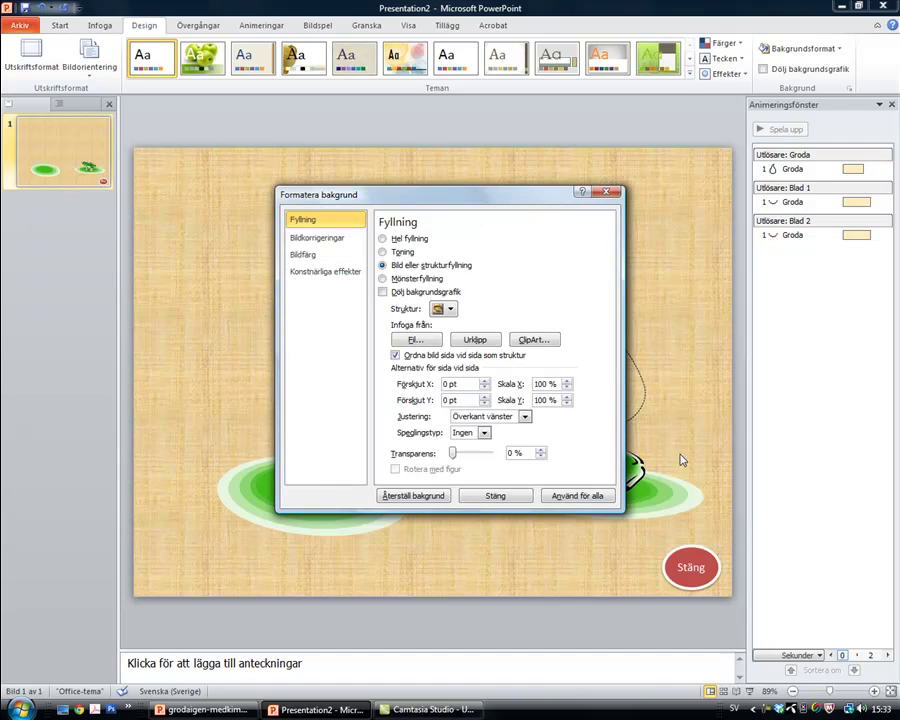
left_click(496, 497)
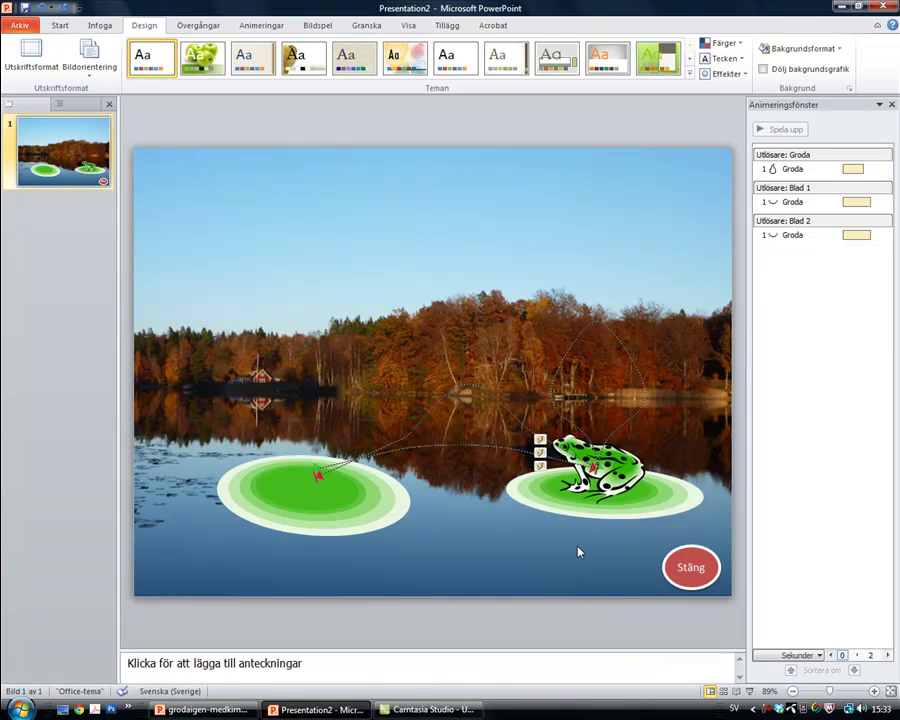
key("F5")
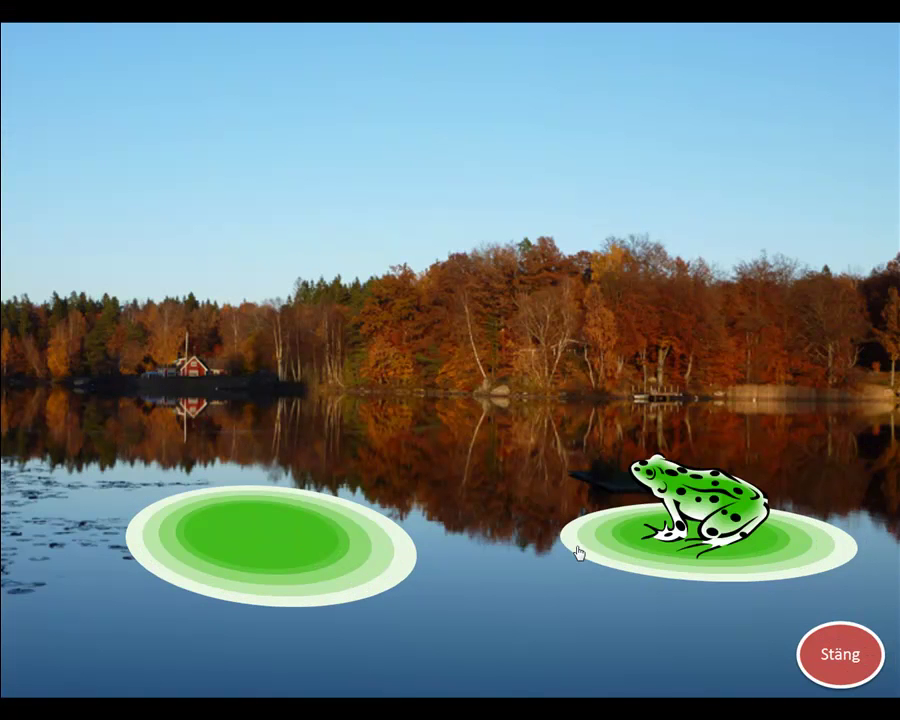
left_click(711, 511)
left_click(782, 543)
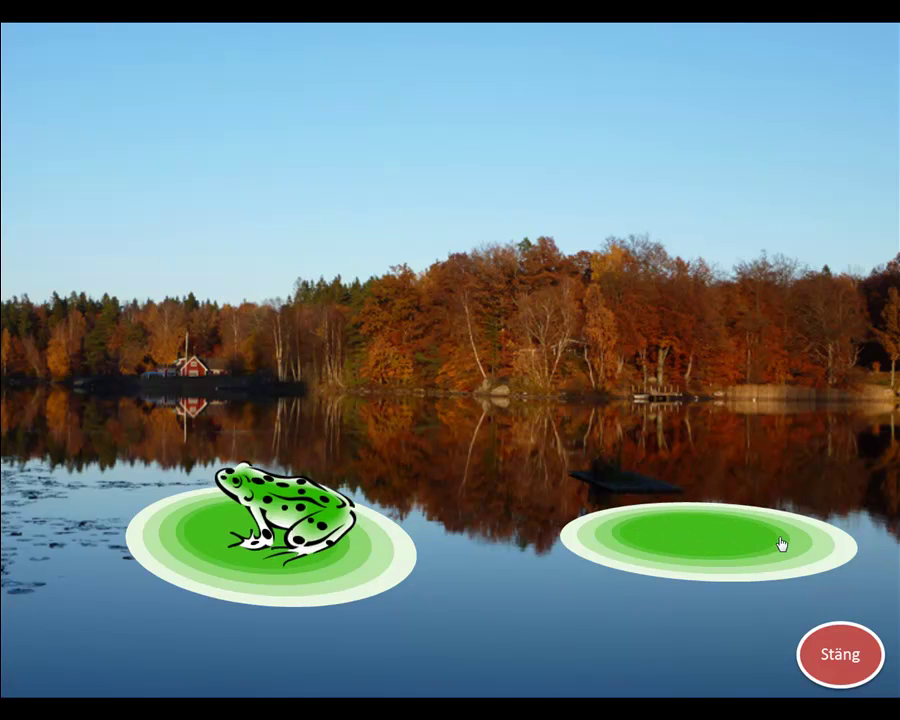
left_click(388, 563)
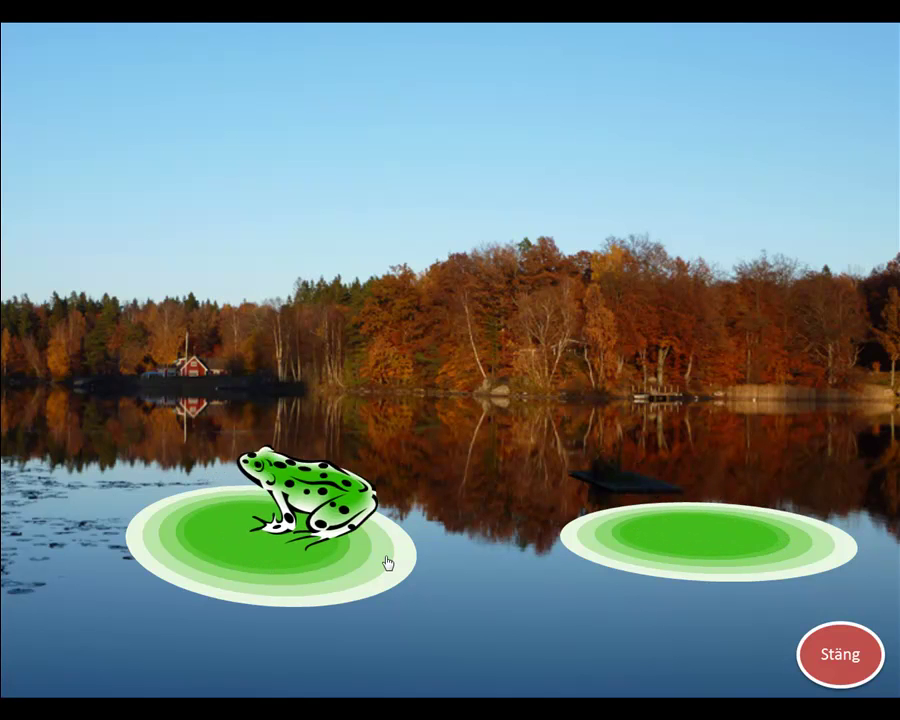
left_click(840, 650)
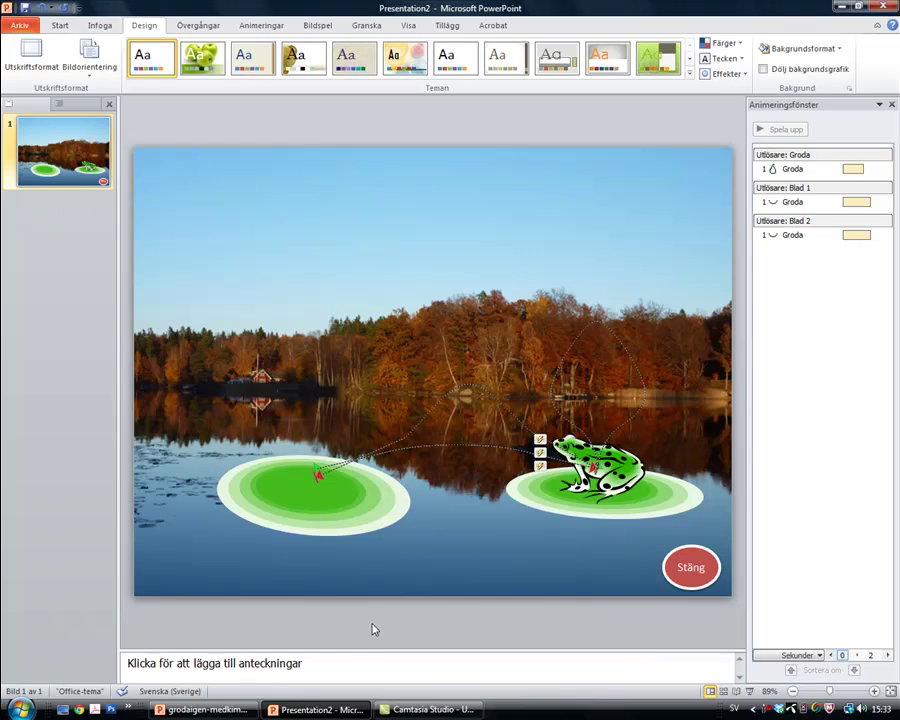
In grodaigen-medkimmeplatt.pptx, show the animation pane and select the frog's Bågar path.
key("alt+Tab")
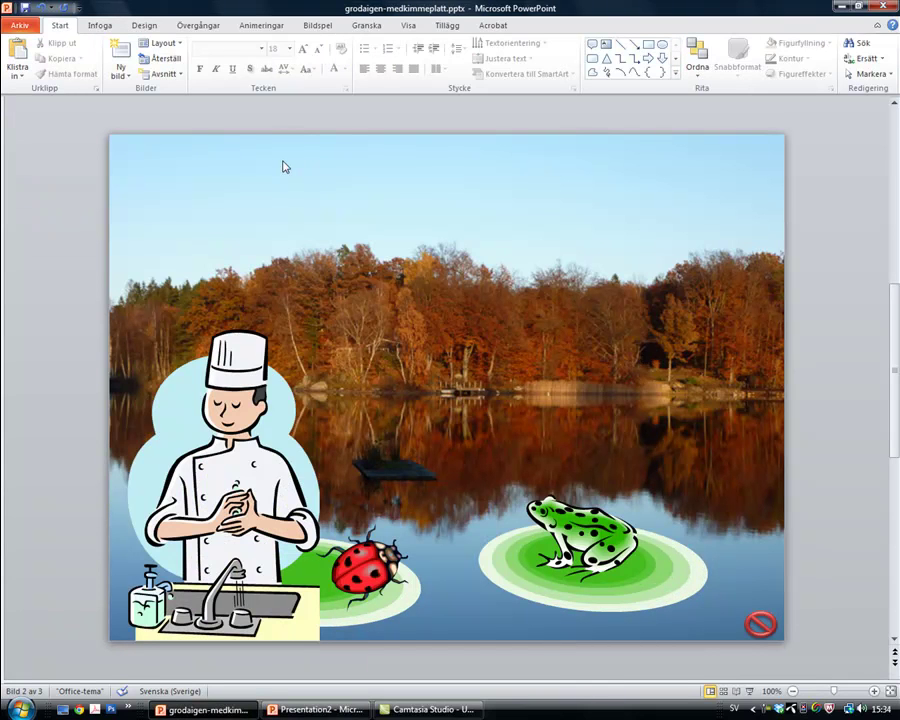
left_click(265, 28)
left_click(585, 43)
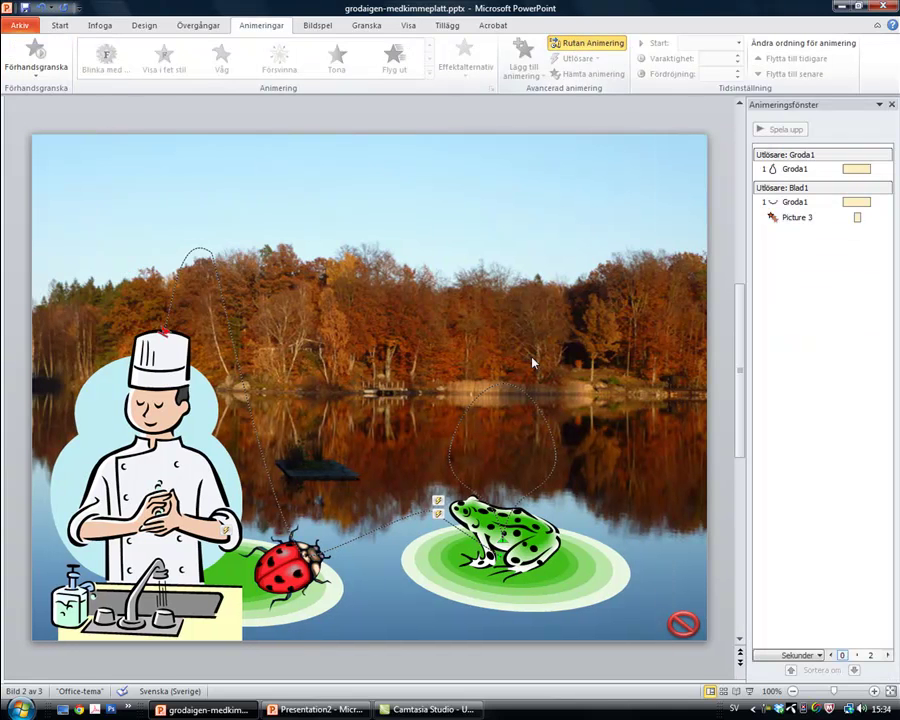
left_click(401, 521)
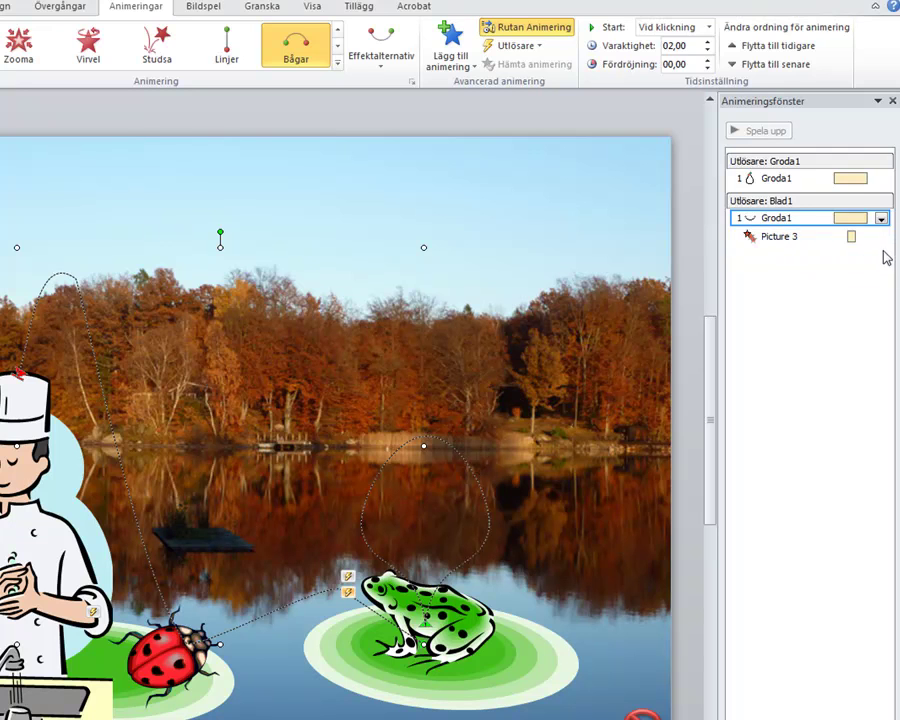
Inspect the Picture 3 fly-out's trigger timing, then start the example slide show.
left_click(870, 240)
left_click(880, 237)
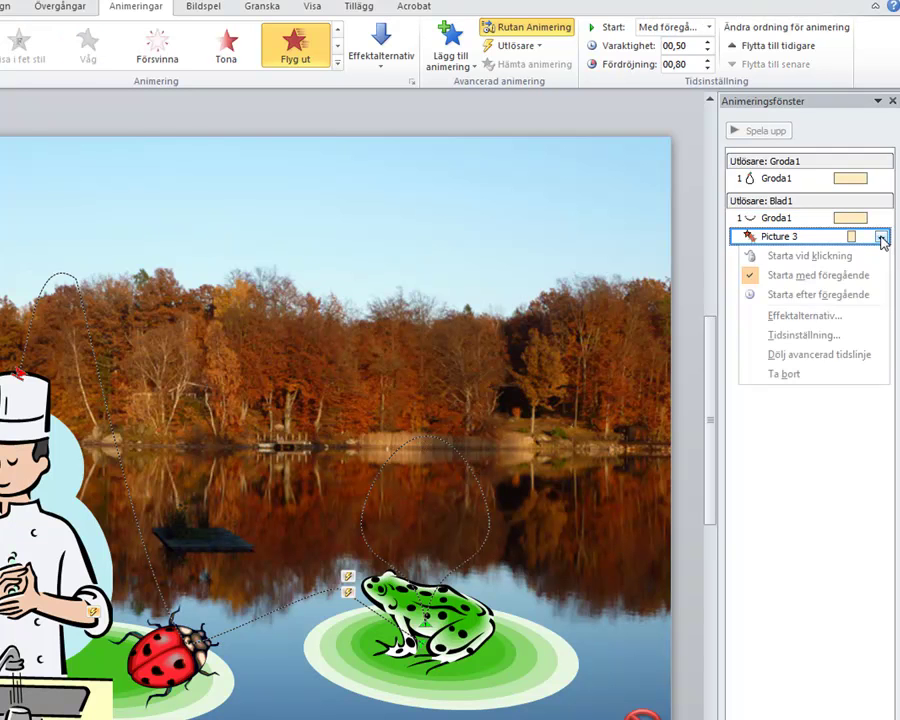
left_click(797, 336)
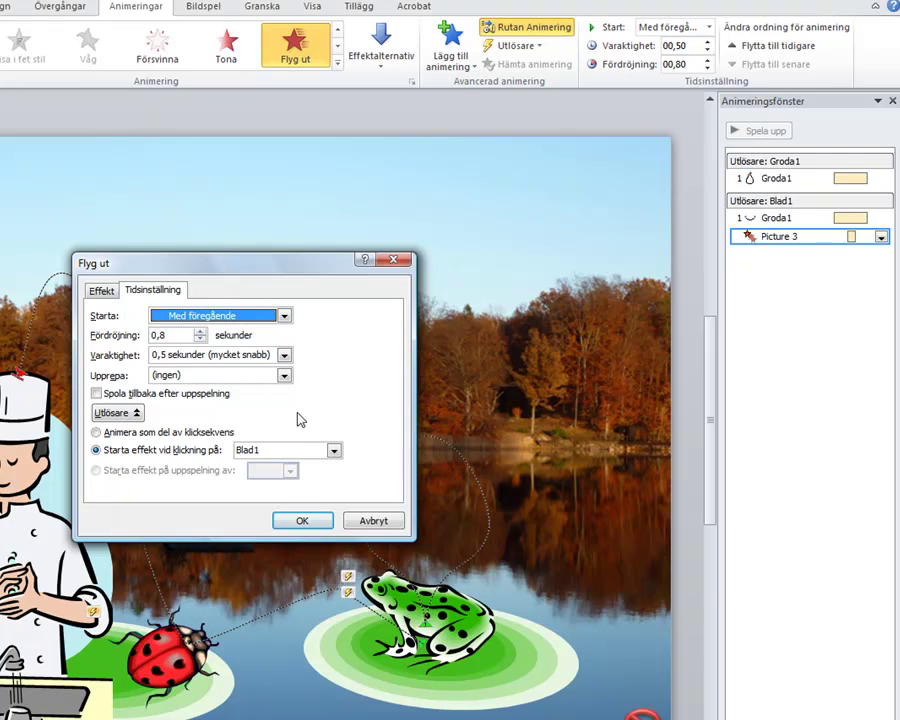
left_click(313, 526)
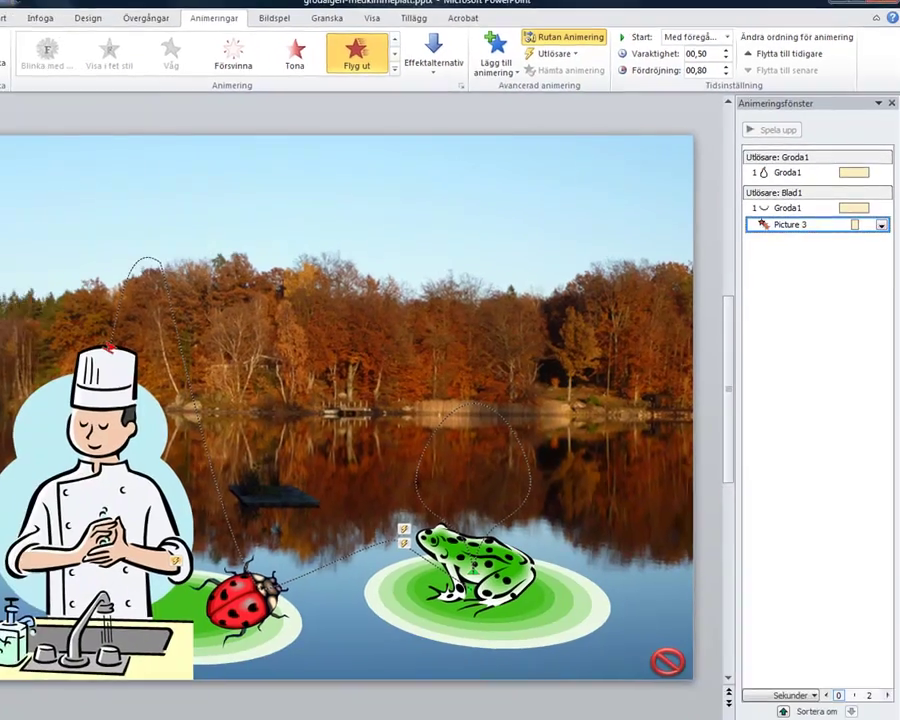
left_click(747, 688)
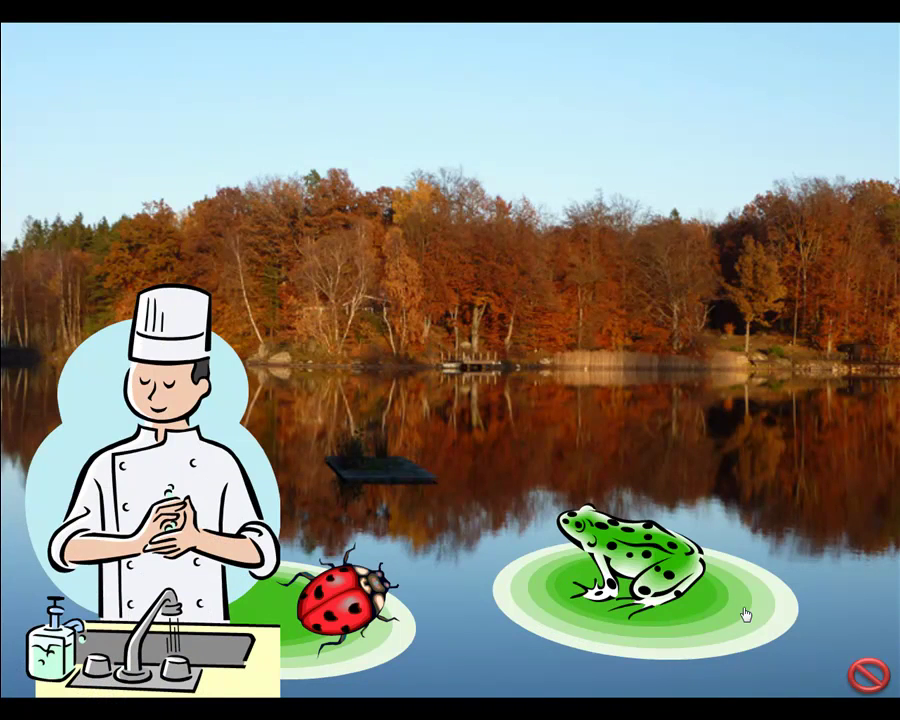
Make the frog leap onto the chef's hat, then advance to the 'God jul!' slide.
left_click(745, 614)
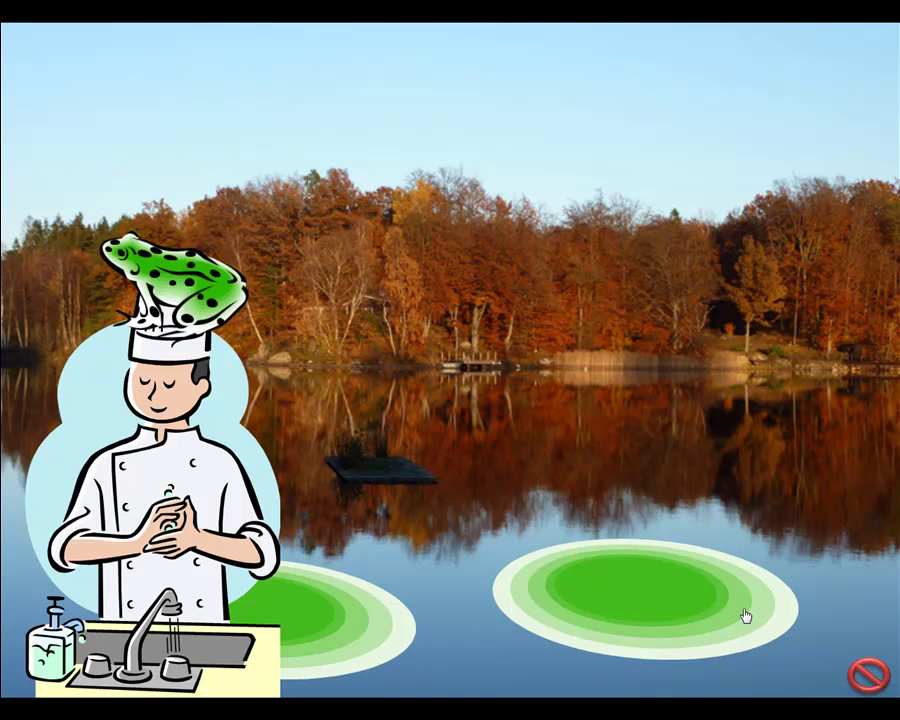
left_click(857, 676)
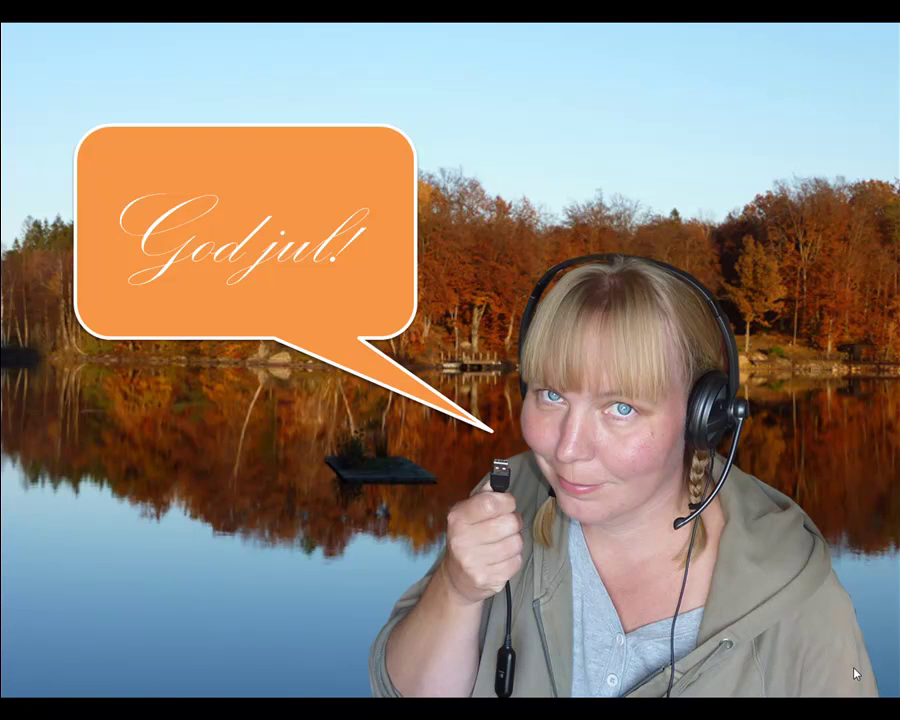